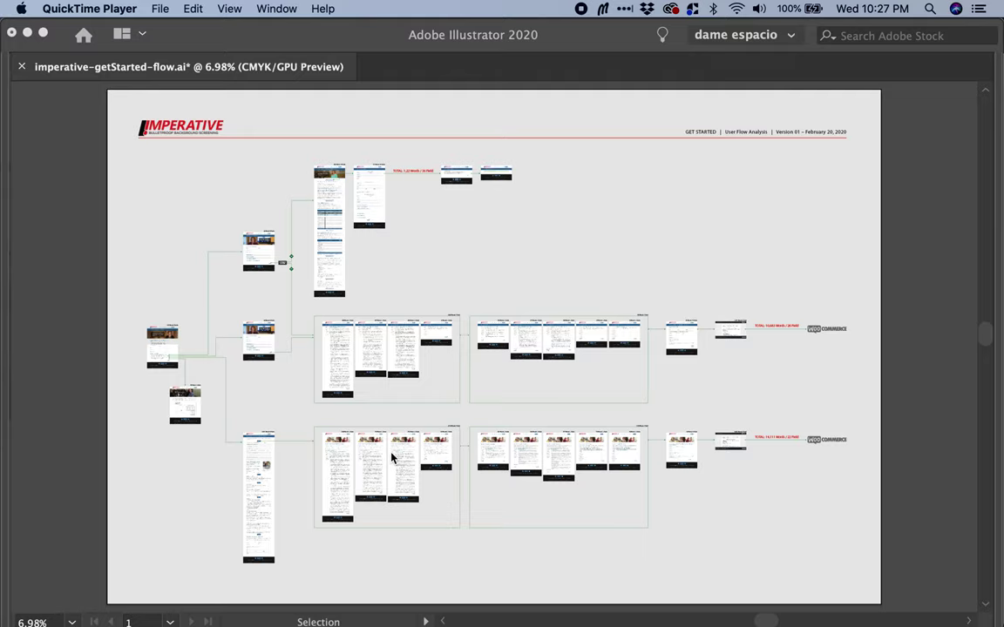
Bring the Illustrator flow diagram forward and zoom in closely on the first flow page.
{"action": "left_click", "coordinate": [127, 309]}
{"action": "key", "text": "z"}
{"action": "left_click", "coordinate": [224, 399]}
{"action": "left_click_drag", "start_coordinate": [327, 199], "coordinate": [654, 466]}
Pan along the flow to the Packages & Add-Ons pages and center the Critical package page.
{"action": "key", "text": "h"}
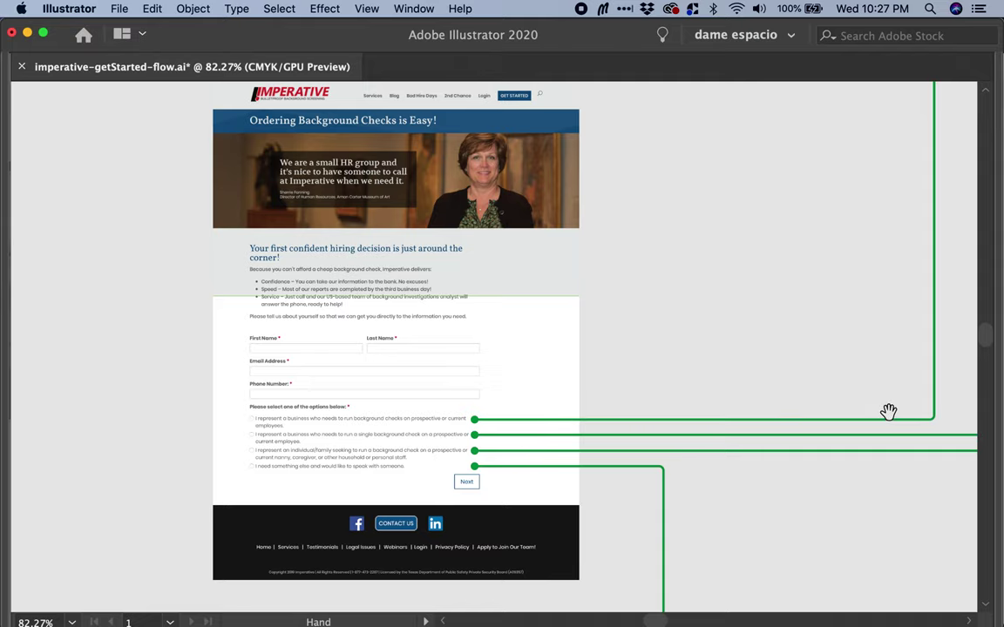
{"action": "left_click_drag", "start_coordinate": [888, 411], "coordinate": [145, 385]}
{"action": "left_click_drag", "start_coordinate": [655, 333], "coordinate": [292, 432]}
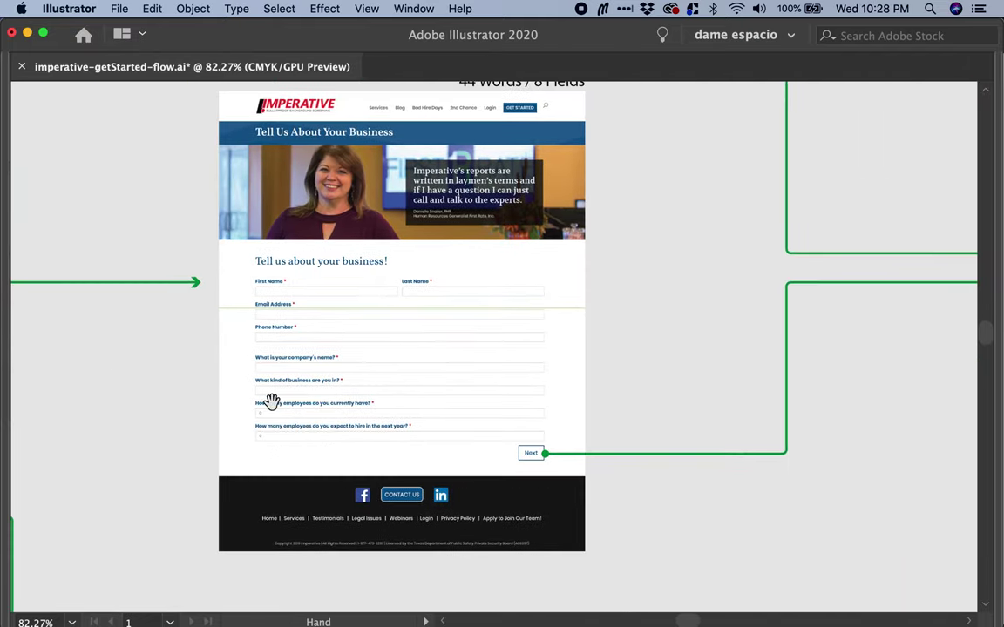
{"action": "left_click_drag", "start_coordinate": [840, 372], "coordinate": [111, 401]}
{"action": "left_click_drag", "start_coordinate": [507, 377], "coordinate": [350, 324]}
{"action": "left_click", "coordinate": [355, 280]}
{"action": "left_click_drag", "start_coordinate": [654, 251], "coordinate": [513, 197]}
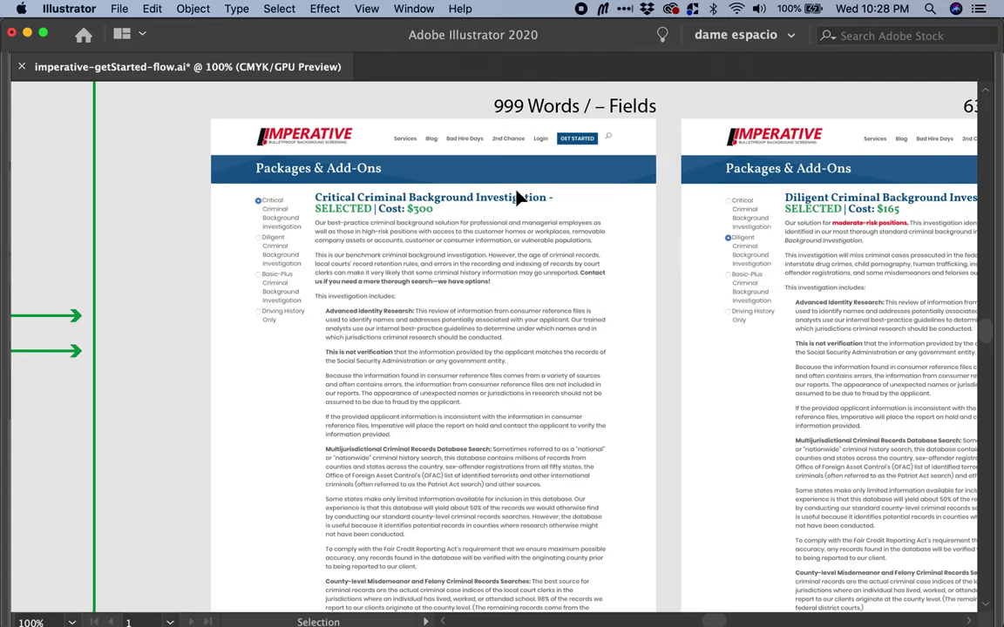
Pan across the package pages to check the 637, 659 and 47 Words labels.
{"action": "left_click_drag", "start_coordinate": [471, 460], "coordinate": [634, 346]}
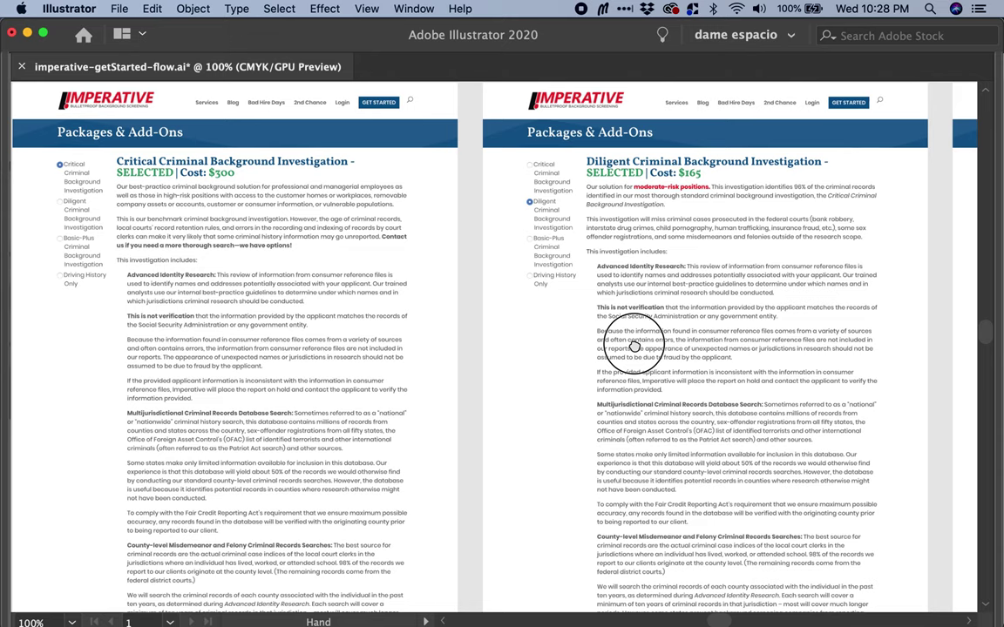
{"action": "left_click_drag", "start_coordinate": [634, 346], "coordinate": [630, 371]}
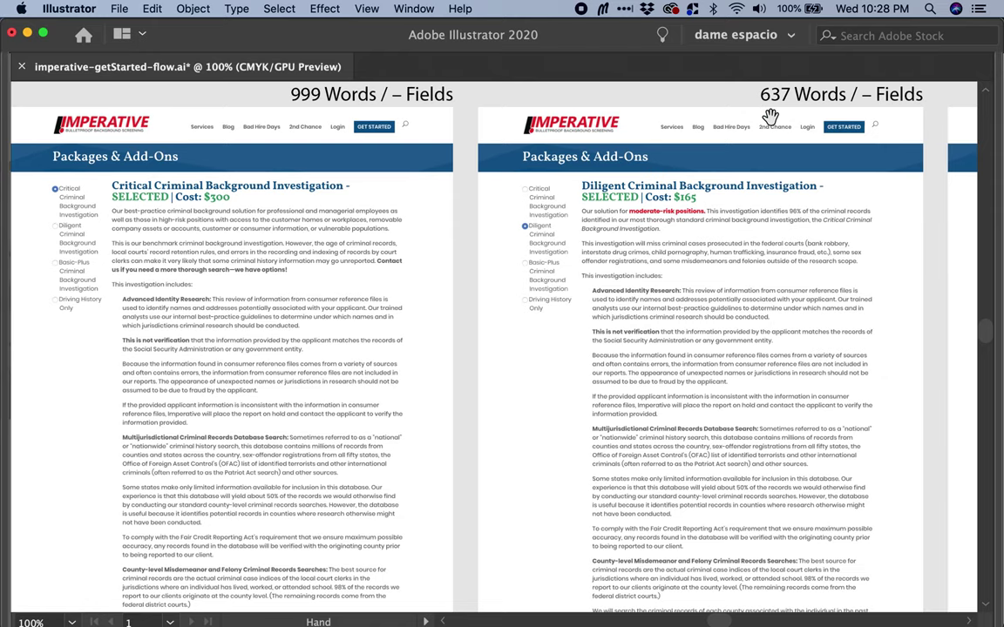
{"action": "left_click_drag", "start_coordinate": [770, 201], "coordinate": [279, 239]}
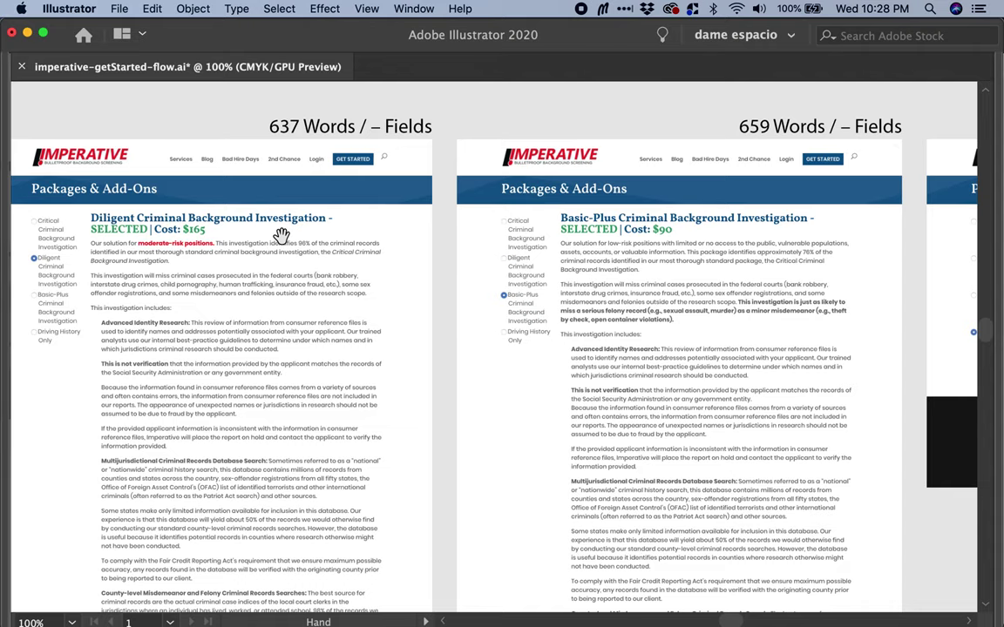
{"action": "left_click_drag", "start_coordinate": [575, 253], "coordinate": [199, 290]}
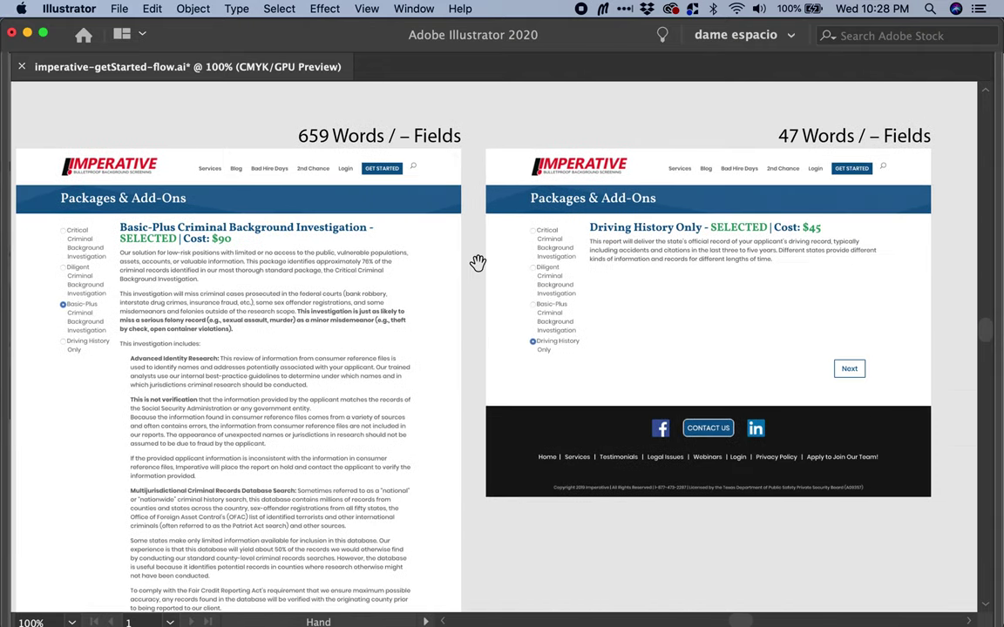
{"action": "left_click_drag", "start_coordinate": [260, 340], "coordinate": [678, 365]}
Zoom out to 50% to show all four package pages, then return to the Selection tool.
{"action": "key", "text": "z"}
{"action": "left_click", "coordinate": [425, 381], "text": "alt"}
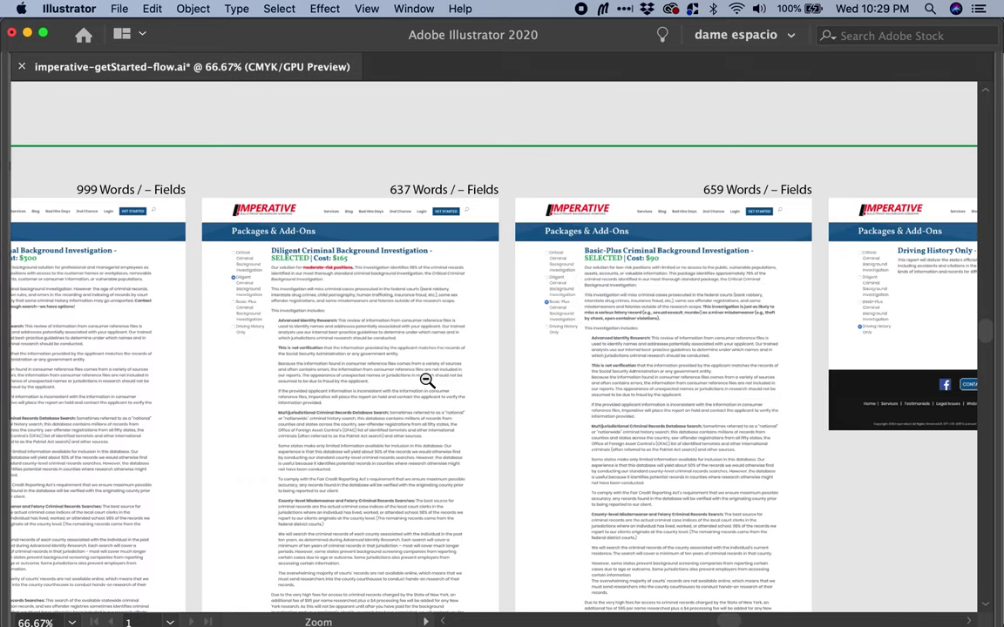
{"action": "left_click", "coordinate": [425, 381], "text": "alt"}
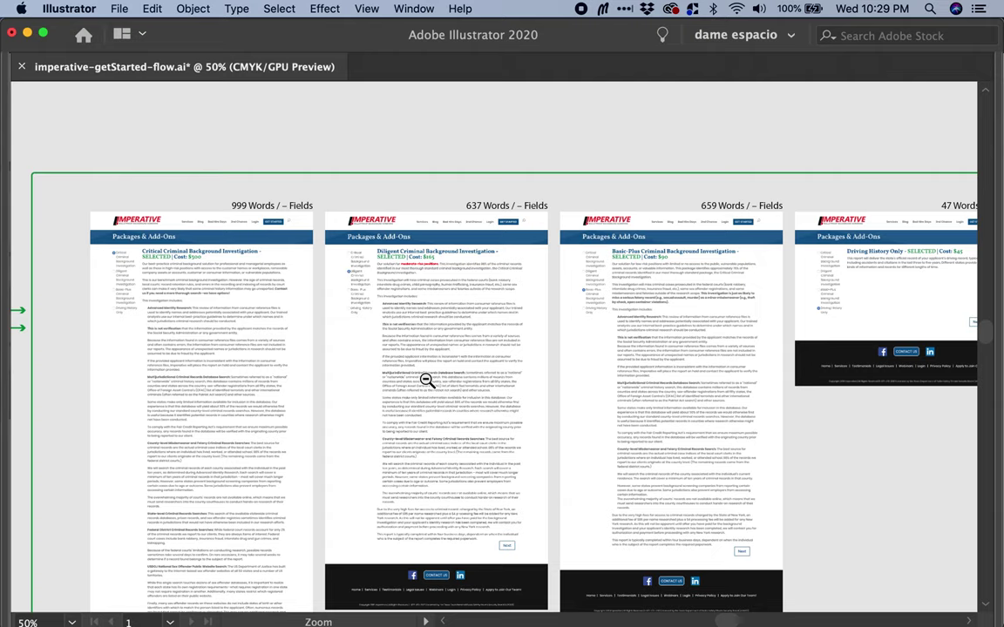
{"action": "key", "text": "v"}
{"action": "key", "text": "super+Tab"}
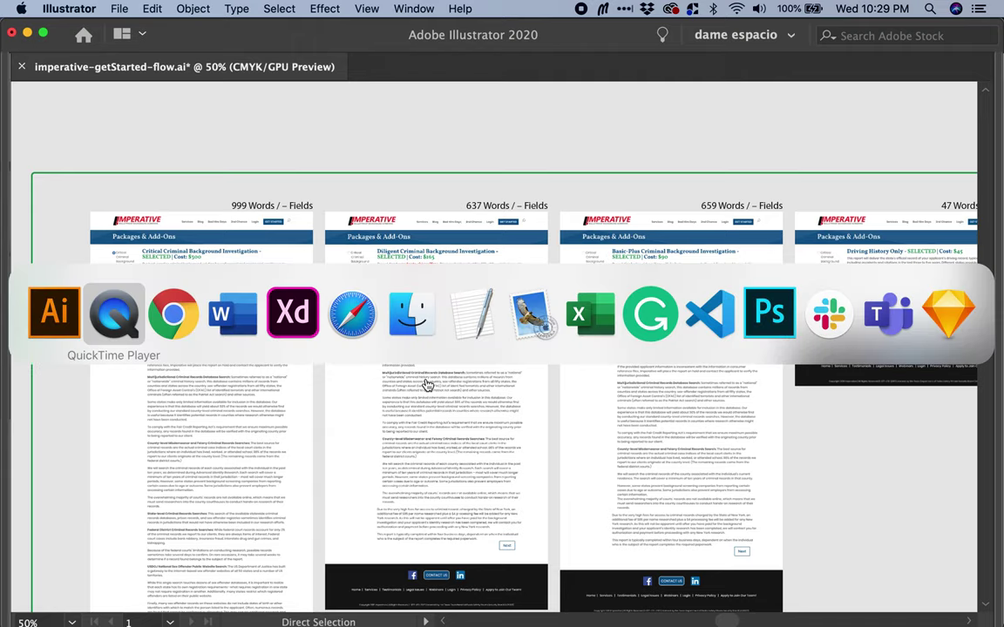
{"action": "key", "text": "super+Tab"}
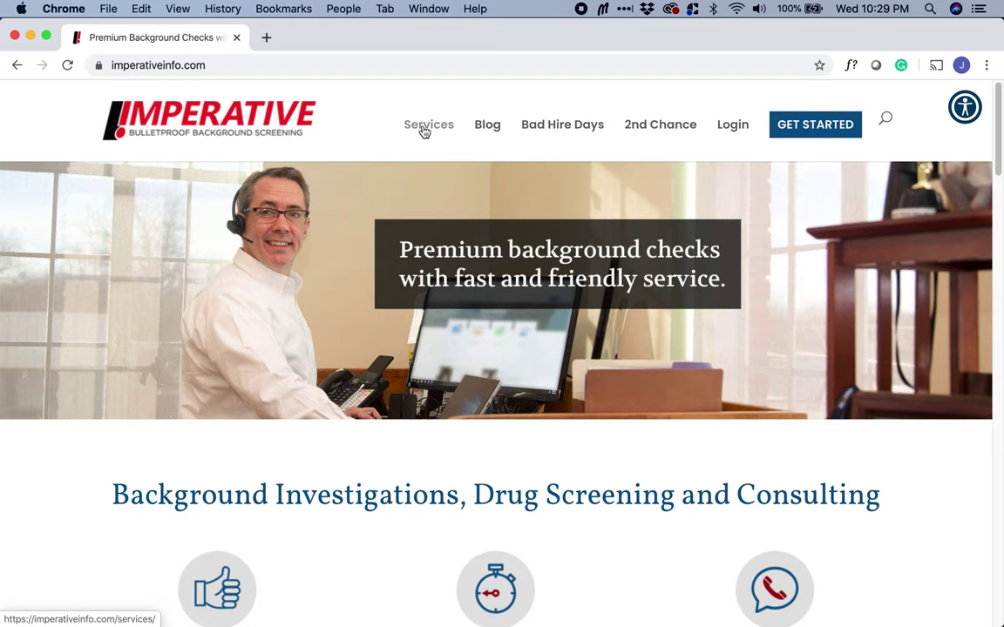
{"action": "key", "text": "super+Tab"}
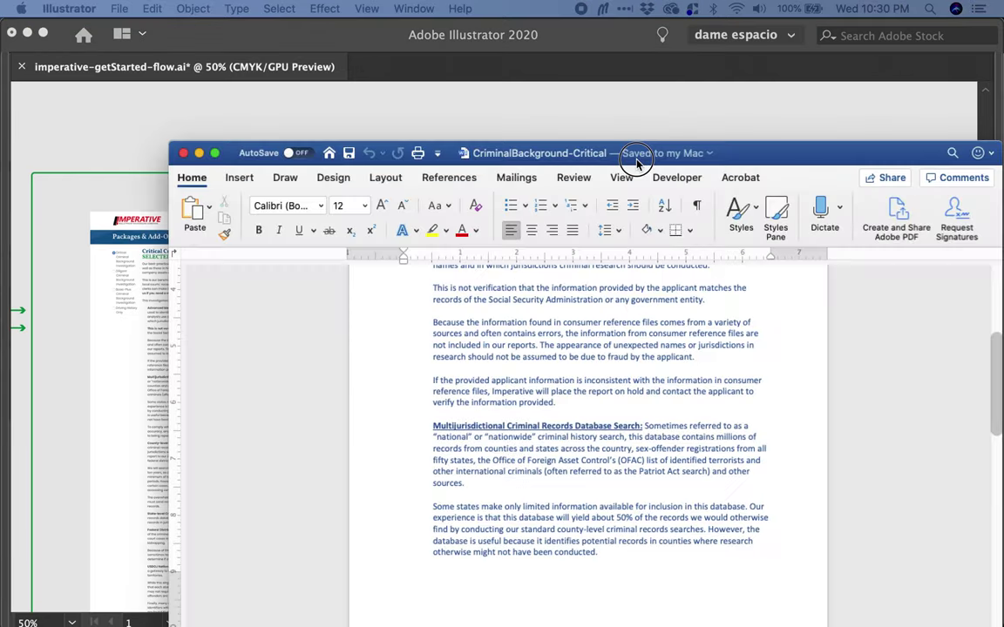
Enlarge the CriminalBackground-Critical Word document and scroll through it to confirm 999 words.
{"action": "left_click_drag", "start_coordinate": [633, 157], "coordinate": [471, 49]}
{"action": "double_click", "coordinate": [470, 50]}
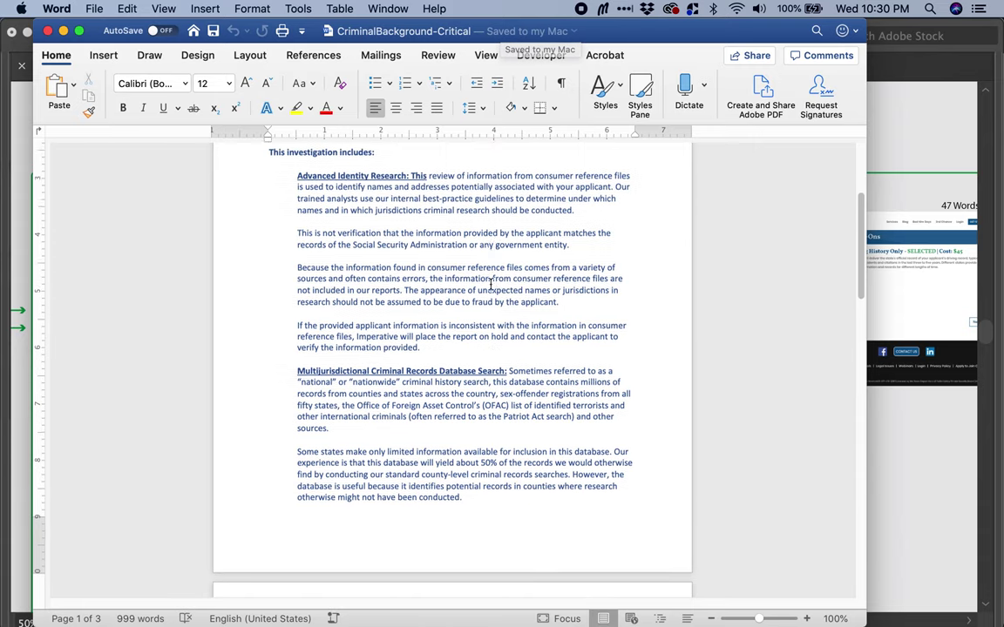
{"action": "scroll", "coordinate": [491, 283], "scroll_direction": "up", "scroll_amount": 5}
{"action": "scroll", "coordinate": [455, 419], "scroll_direction": "down", "scroll_amount": 5}
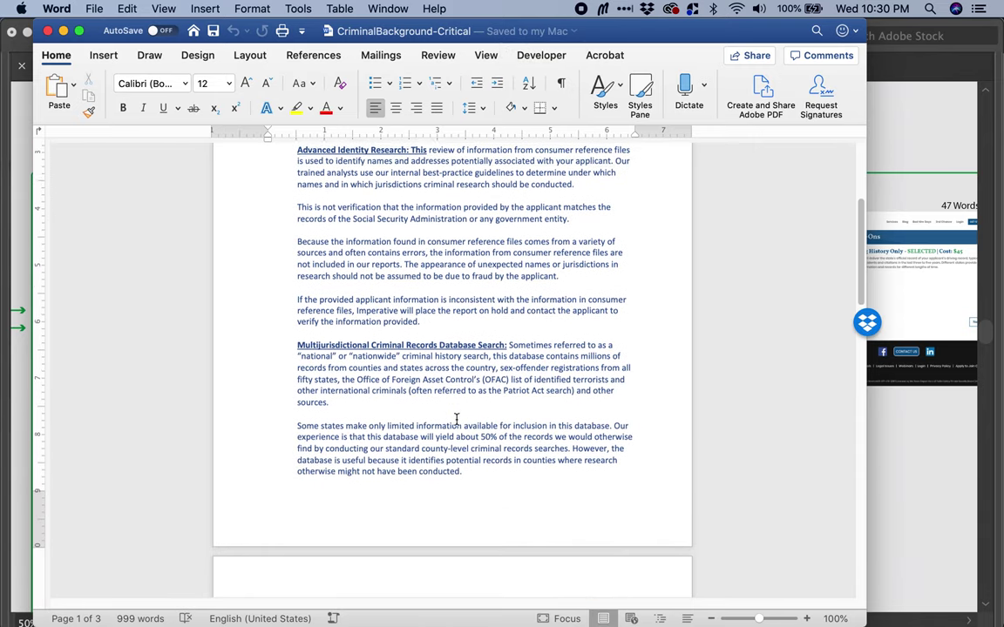
{"action": "scroll", "coordinate": [456, 419], "scroll_direction": "down", "scroll_amount": 10}
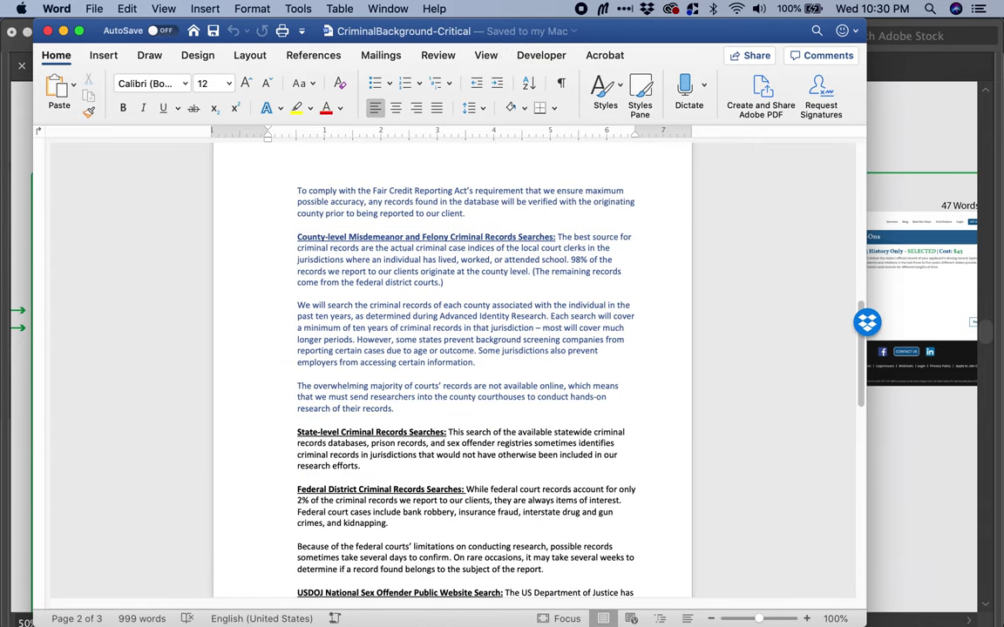
Select passages in the Diligent document to count its 637 words, then return to Illustrator.
{"action": "key", "text": "cmd+grave"}
{"action": "left_click_drag", "start_coordinate": [745, 31], "coordinate": [400, 32]}
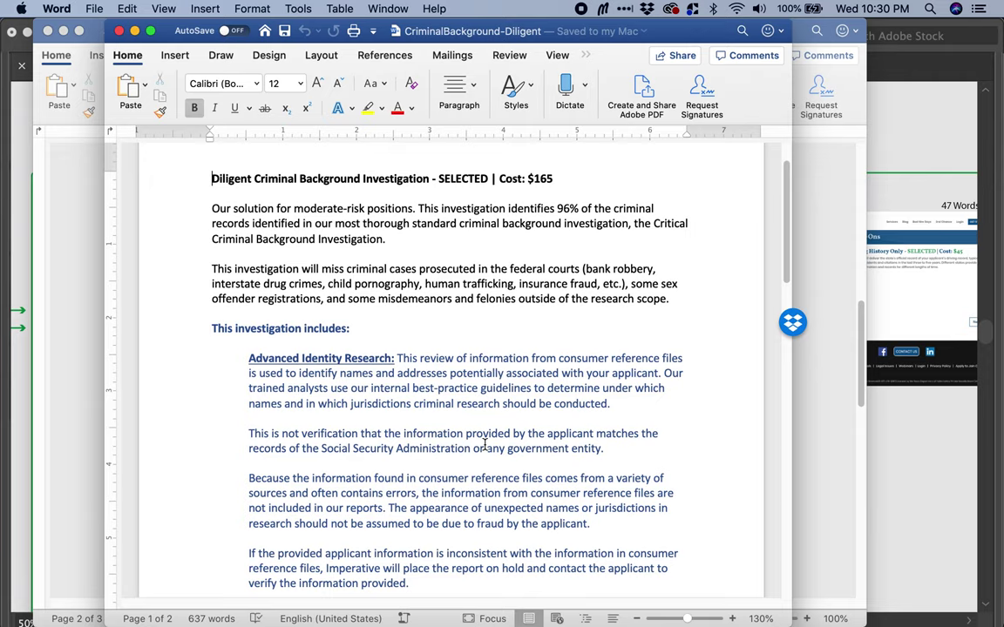
{"action": "left_click_drag", "start_coordinate": [211, 328], "coordinate": [468, 427]}
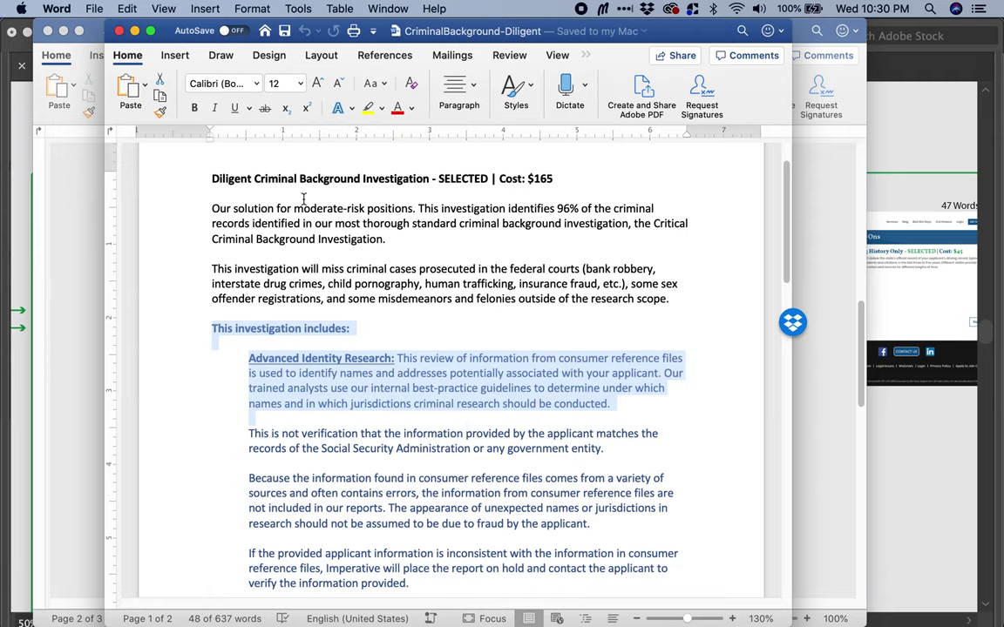
{"action": "left_click_drag", "start_coordinate": [196, 174], "coordinate": [502, 284]}
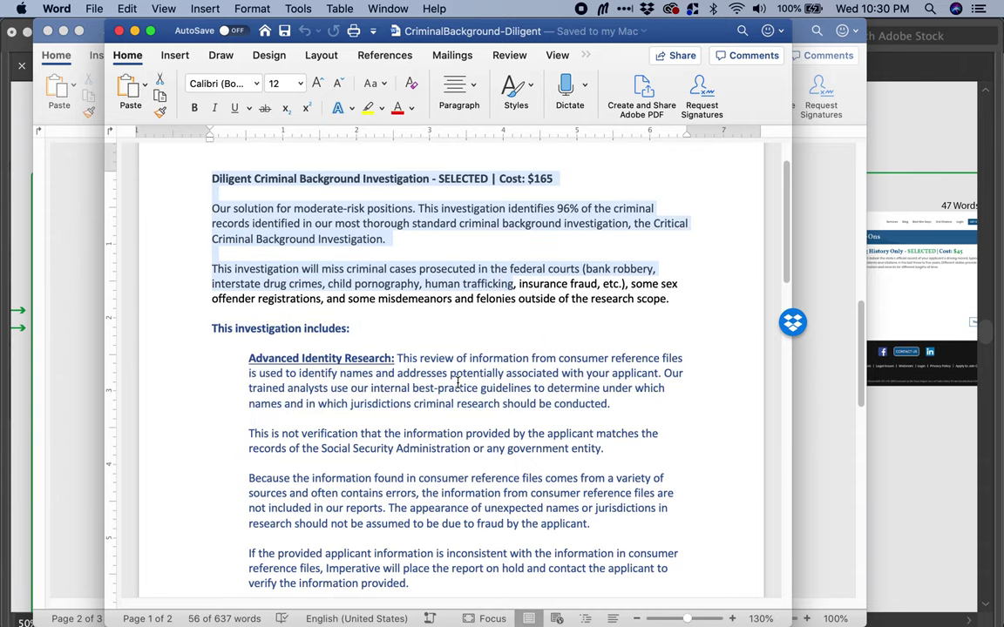
{"action": "scroll", "coordinate": [412, 344], "scroll_direction": "down", "scroll_amount": 5}
{"action": "scroll", "coordinate": [458, 385], "scroll_direction": "down", "scroll_amount": 10}
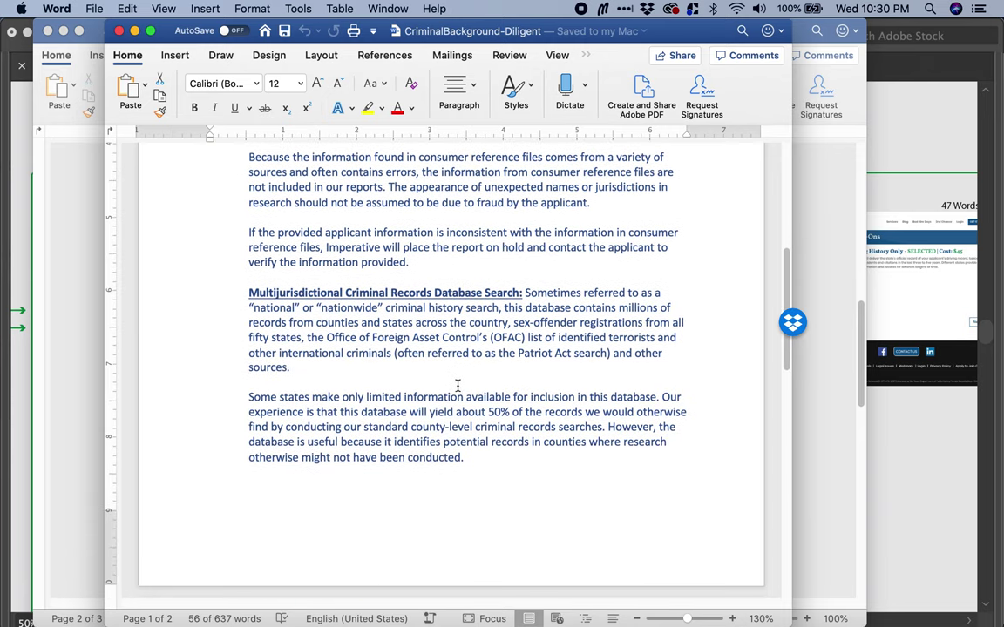
{"action": "scroll", "coordinate": [440, 376], "scroll_direction": "down", "scroll_amount": 10}
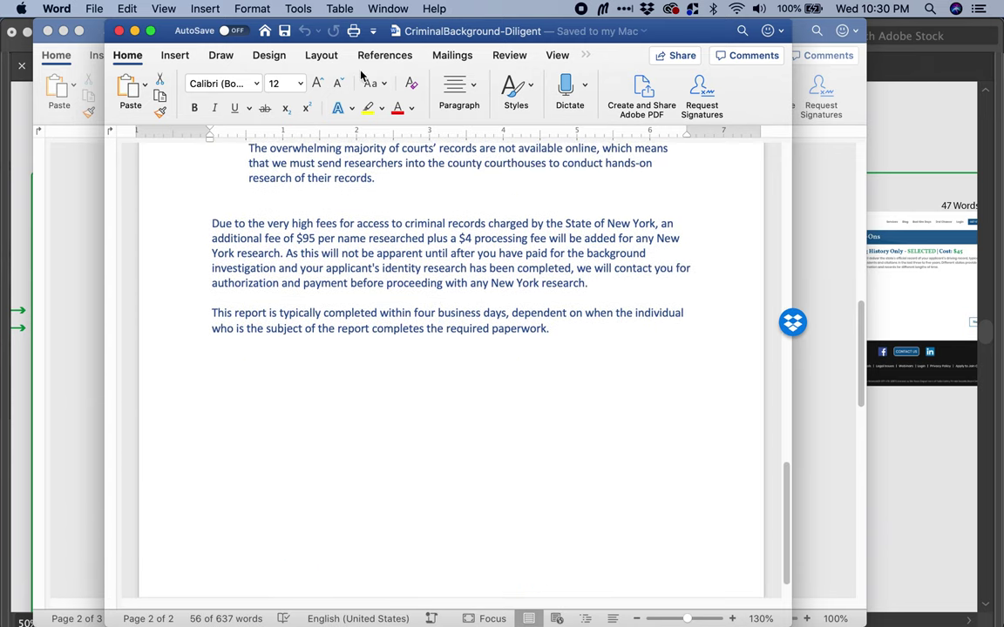
{"action": "key", "text": "super+grave"}
{"action": "key", "text": "super+grave"}
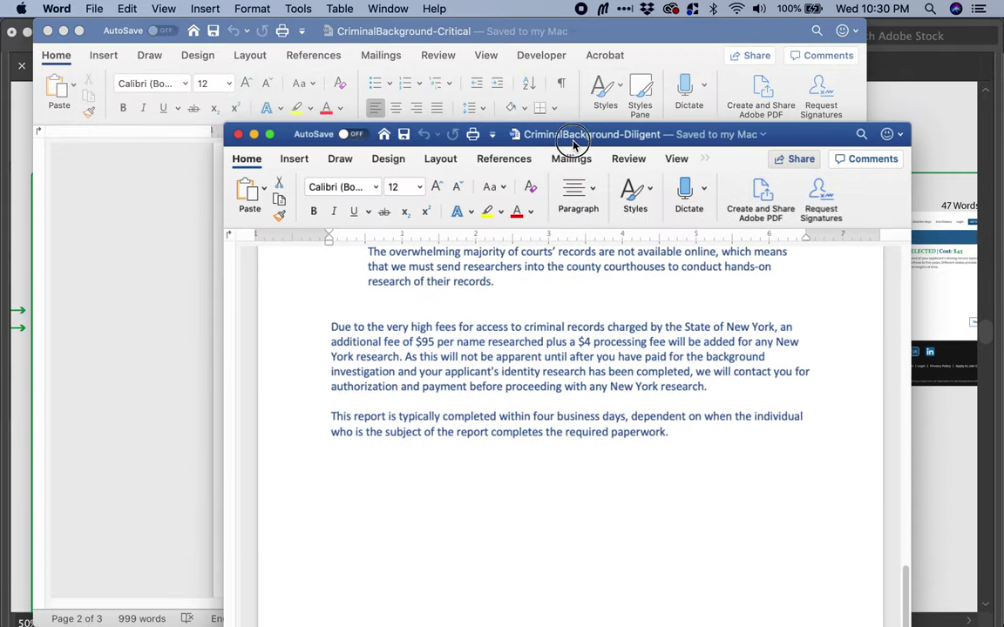
{"action": "left_click", "coordinate": [886, 155]}
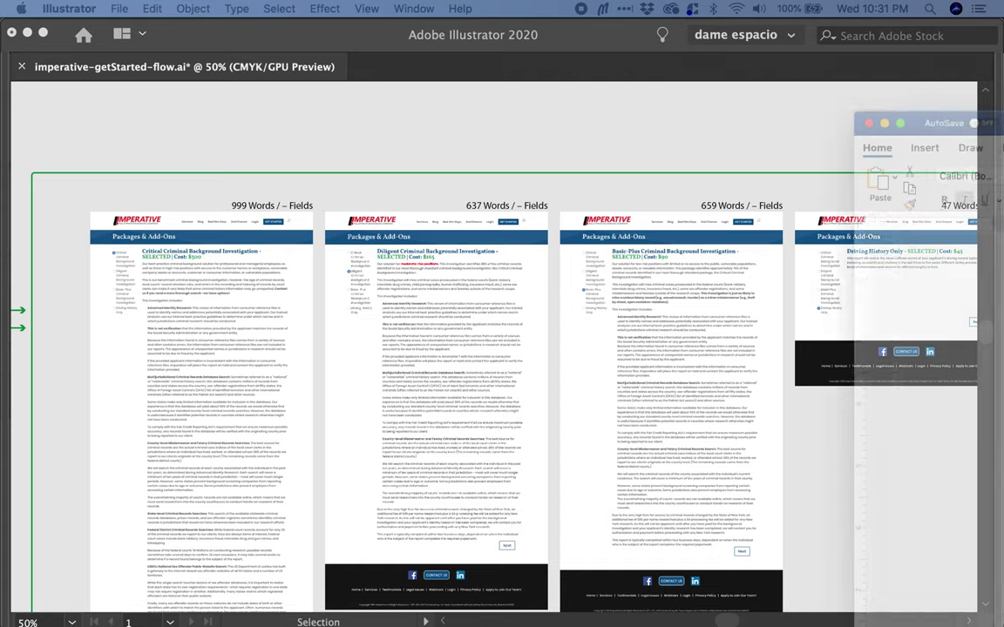
Bring the Basic-Plus Word document forward and select its title and intro to count words.
{"action": "left_click_drag", "start_coordinate": [1002, 112], "coordinate": [615, 48]}
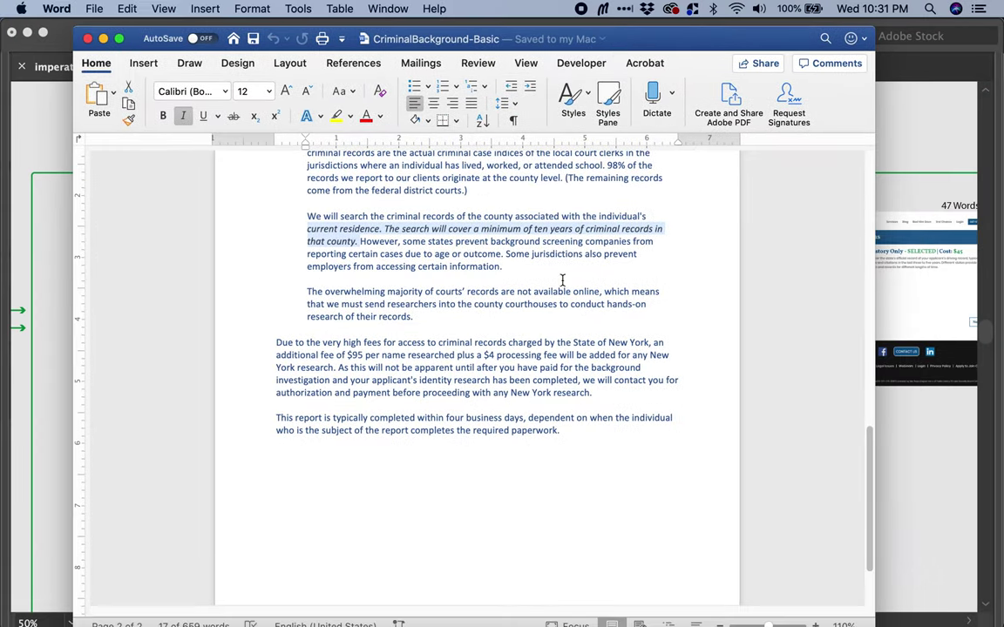
{"action": "scroll", "coordinate": [561, 302], "scroll_direction": "up", "scroll_amount": 8}
{"action": "scroll", "coordinate": [561, 302], "scroll_direction": "up", "scroll_amount": 9}
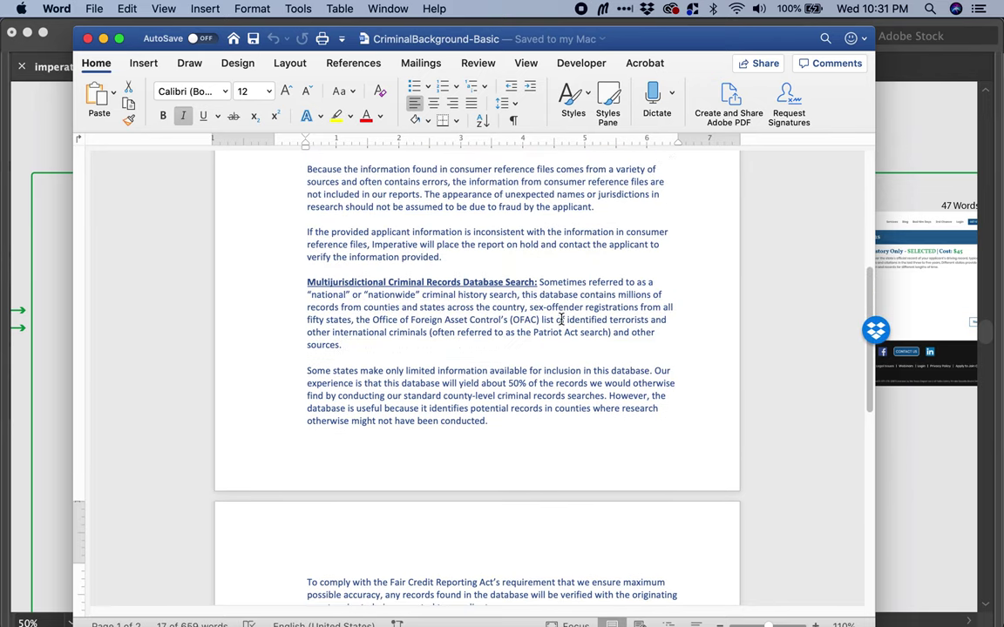
{"action": "scroll", "coordinate": [562, 321], "scroll_direction": "up", "scroll_amount": 5}
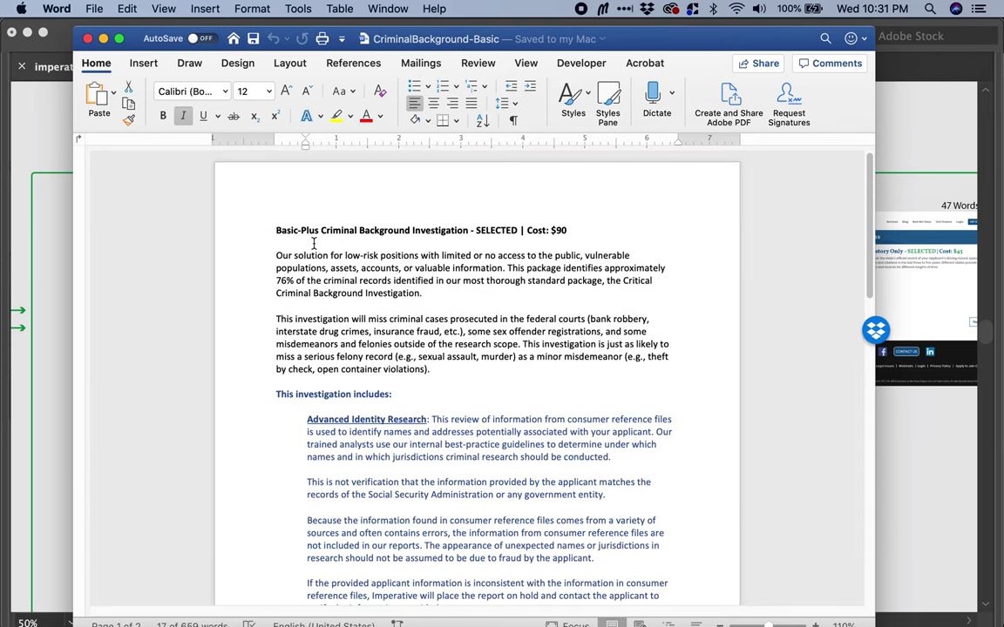
{"action": "left_click_drag", "start_coordinate": [277, 230], "coordinate": [578, 357]}
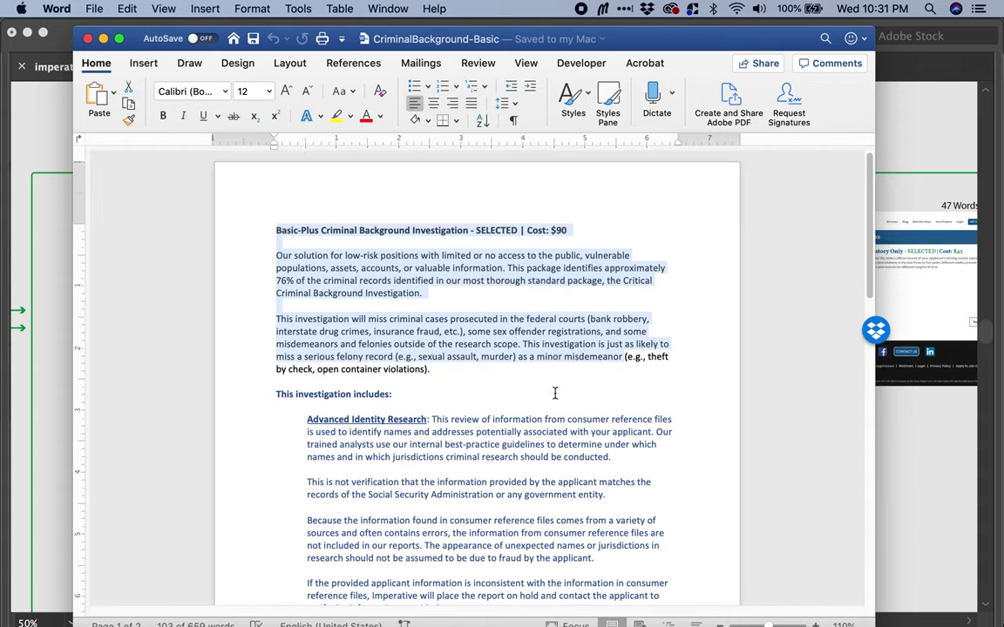
{"action": "scroll", "coordinate": [555, 393], "scroll_direction": "down", "scroll_amount": 6}
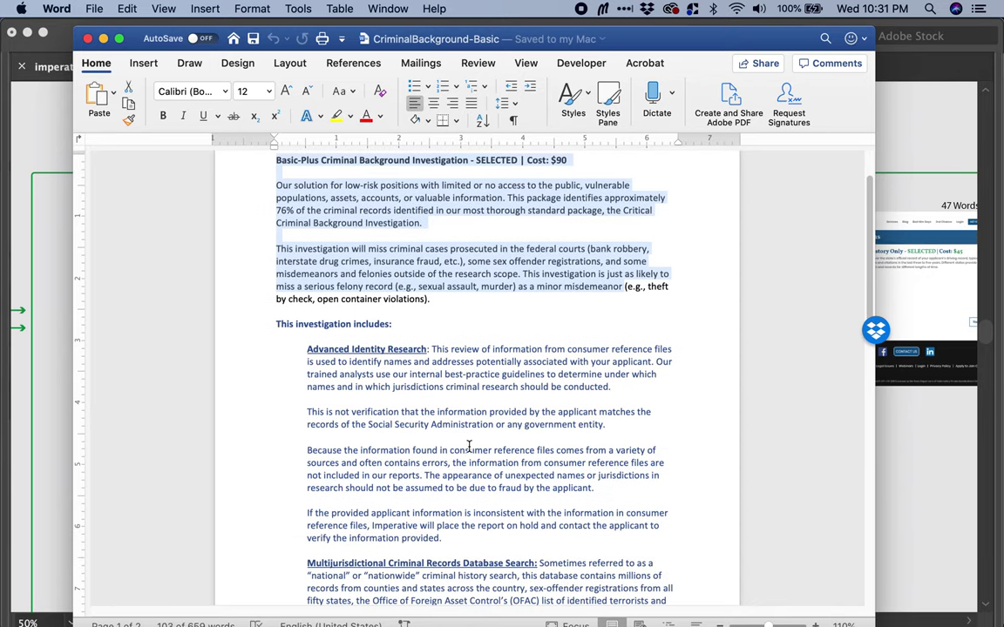
{"action": "scroll", "coordinate": [469, 446], "scroll_direction": "down", "scroll_amount": 10}
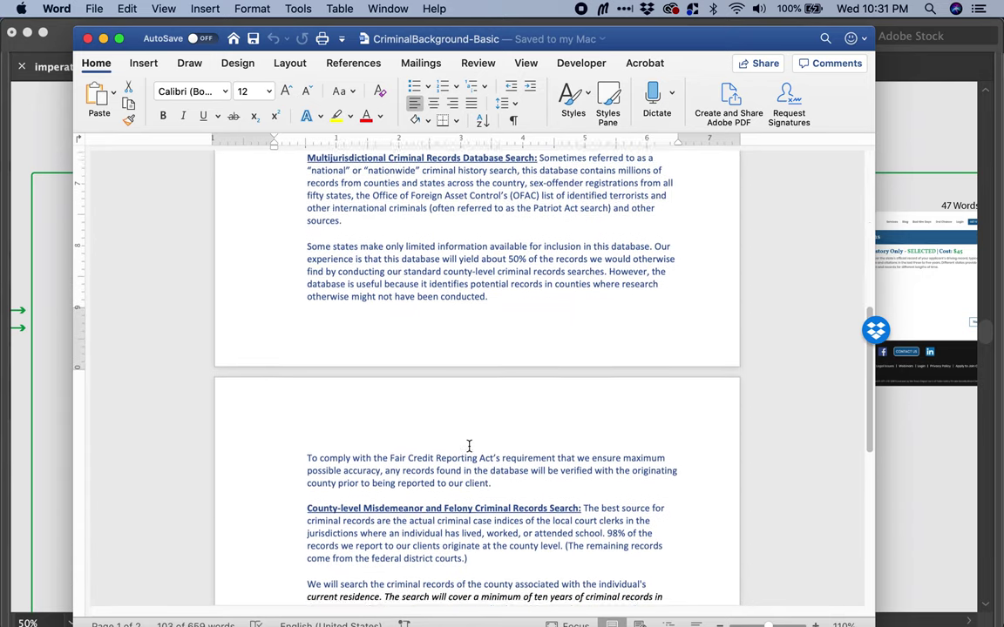
Move the Word window aside and select the italic current-residence passage, counting 17 words.
{"action": "mouse_move", "coordinate": [419, 38]}
{"action": "left_mouse_down"}
{"action": "mouse_move", "coordinate": [553, 338]}
{"action": "mouse_move", "coordinate": [417, 40]}
{"action": "left_mouse_up"}
{"action": "scroll", "coordinate": [447, 400], "scroll_direction": "up", "scroll_amount": 15}
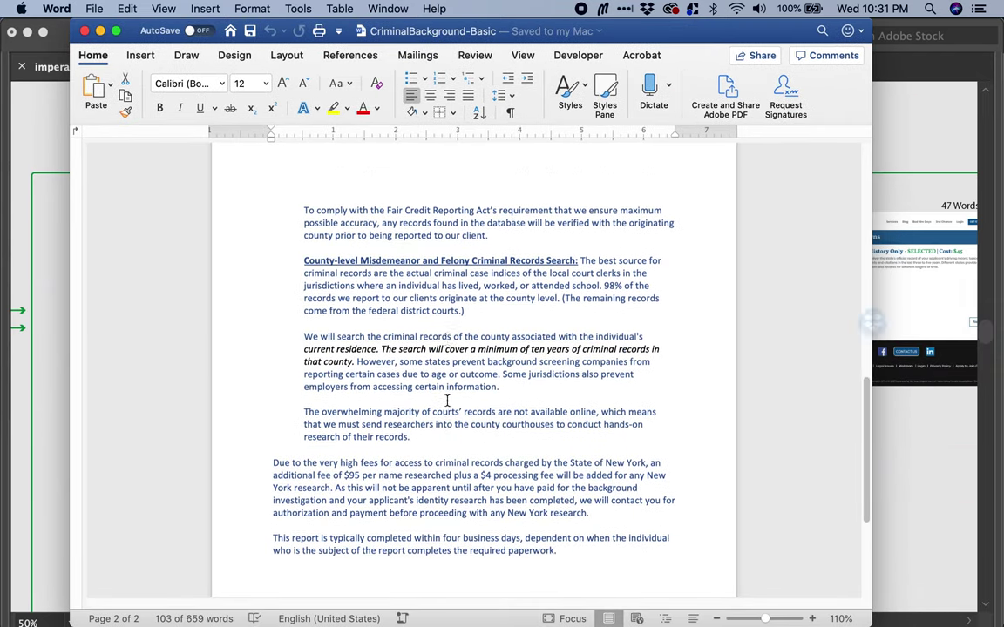
{"action": "left_click", "coordinate": [447, 400]}
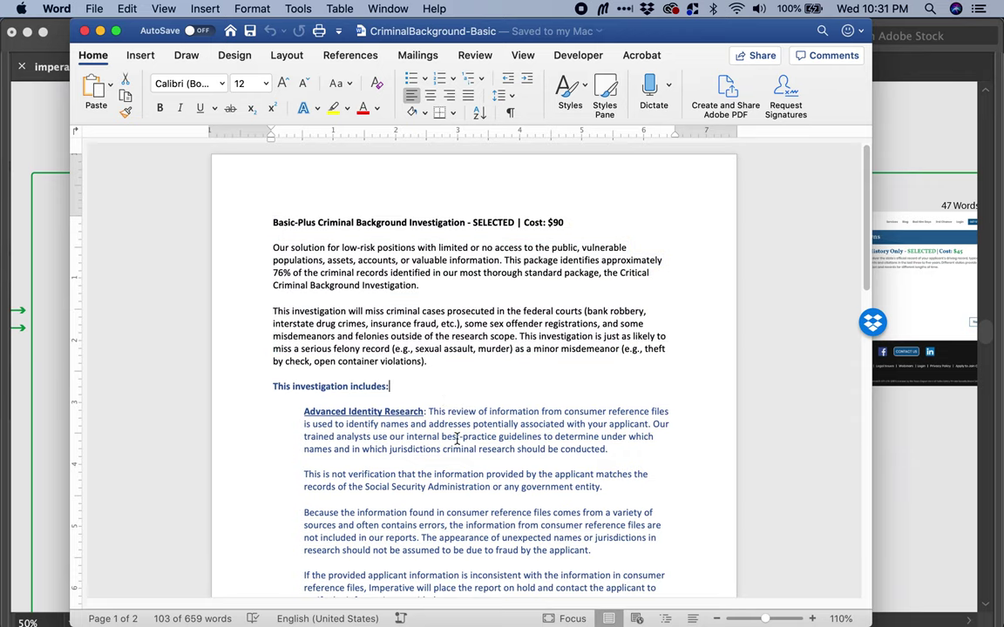
{"action": "scroll", "coordinate": [453, 436], "scroll_direction": "down", "scroll_amount": 15}
{"action": "scroll", "coordinate": [459, 455], "scroll_direction": "down", "scroll_amount": 3}
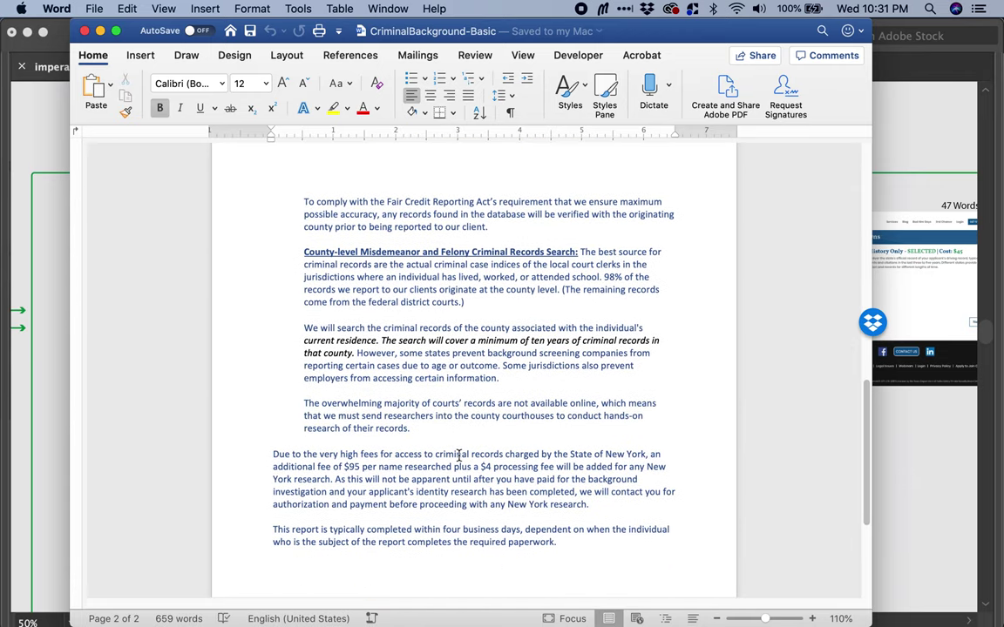
{"action": "left_click", "coordinate": [310, 343]}
{"action": "left_click_drag", "start_coordinate": [309, 342], "coordinate": [370, 348]}
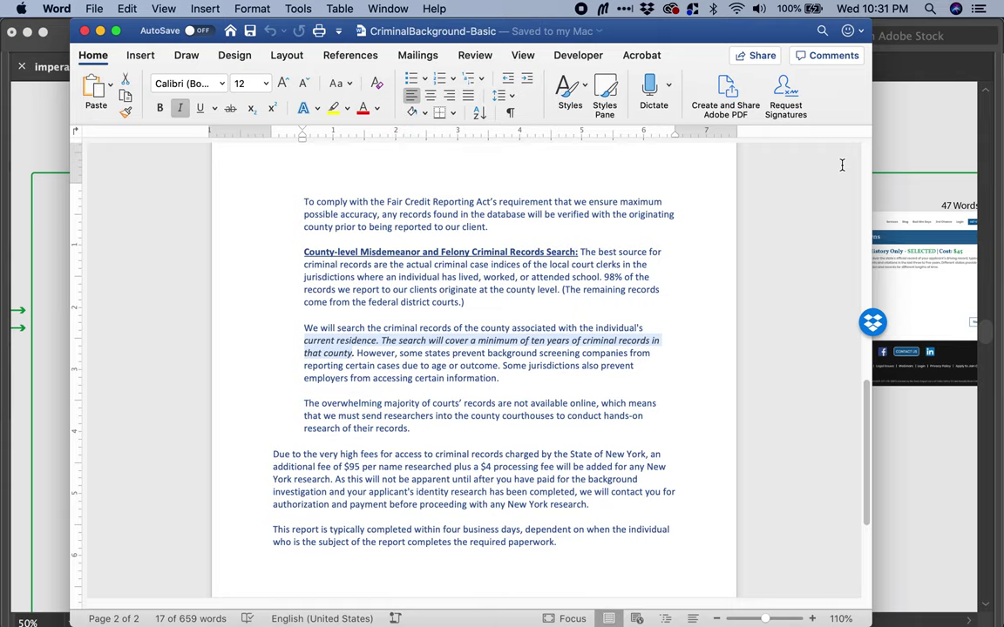
Return to Illustrator, zoom out, and pan to the lower row's Nannies page artboard.
{"action": "left_click", "coordinate": [910, 148]}
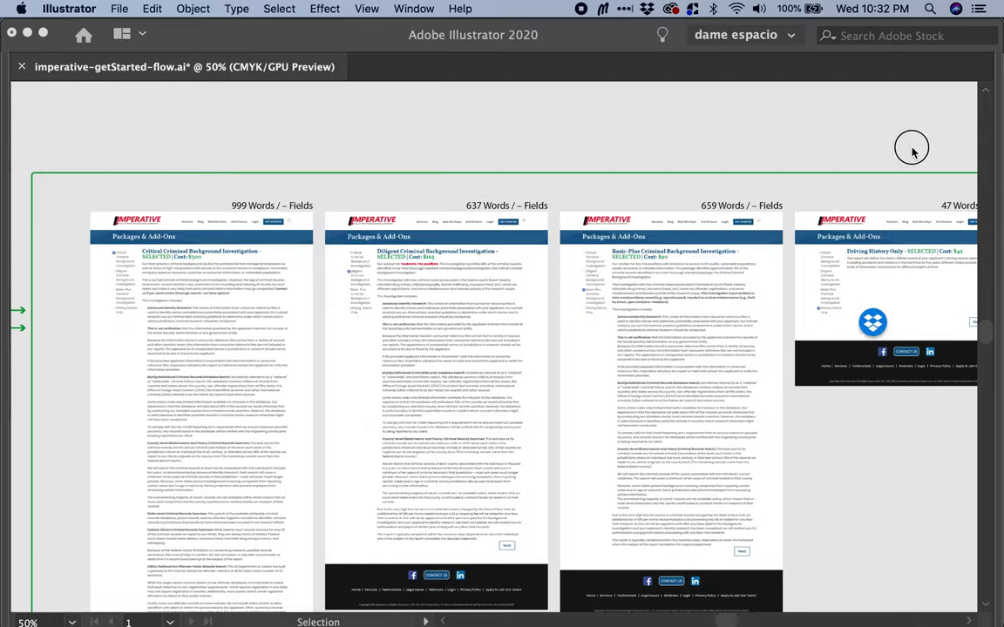
{"action": "left_click", "coordinate": [576, 354], "text": "alt+super"}
{"action": "left_click_drag", "start_coordinate": [469, 478], "coordinate": [510, 230]}
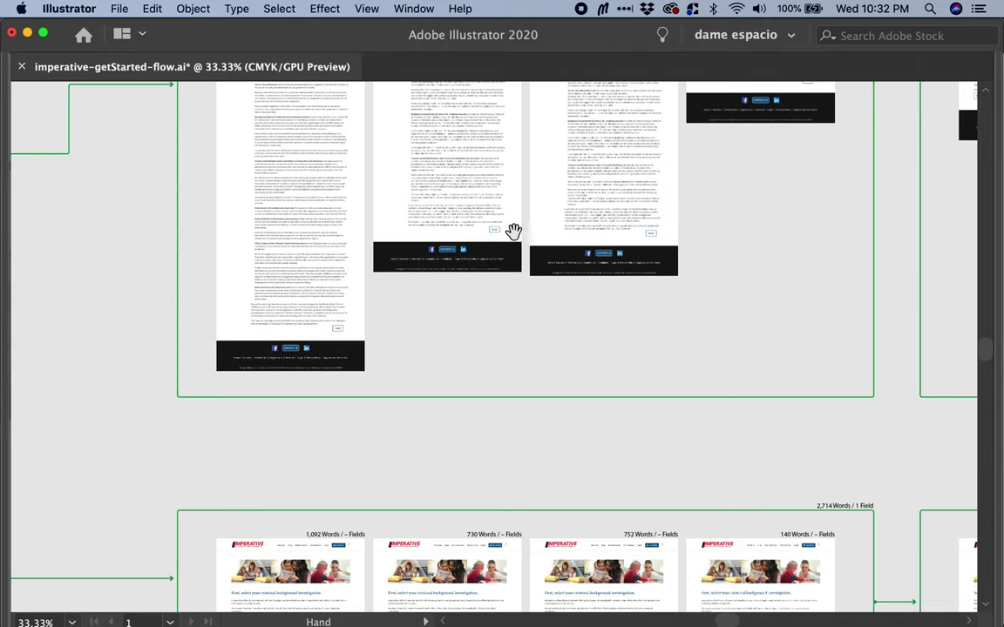
{"action": "left_click_drag", "start_coordinate": [454, 461], "coordinate": [470, 290]}
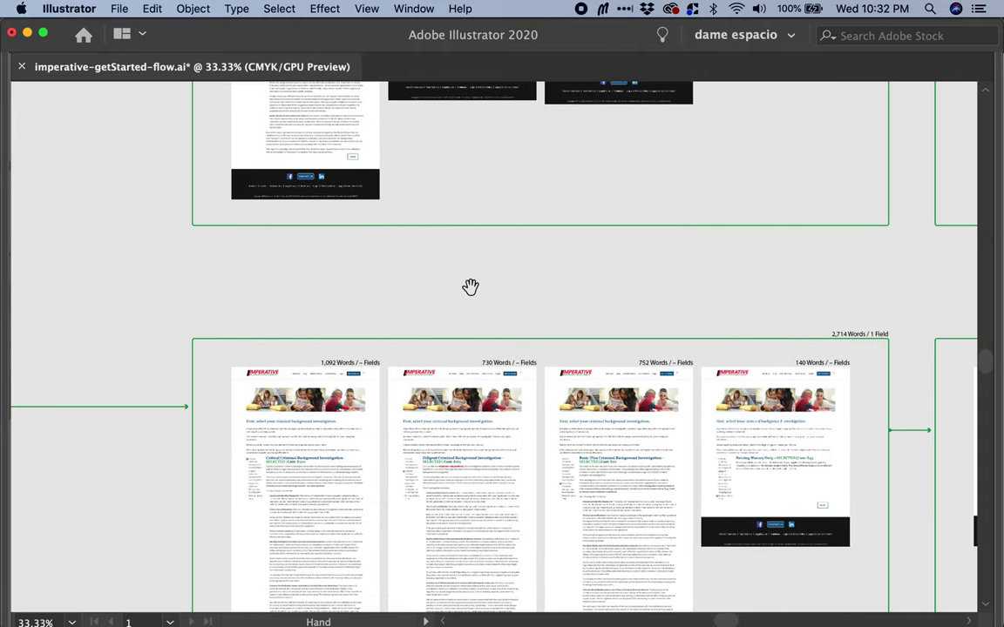
{"action": "left_click_drag", "start_coordinate": [413, 414], "coordinate": [426, 372]}
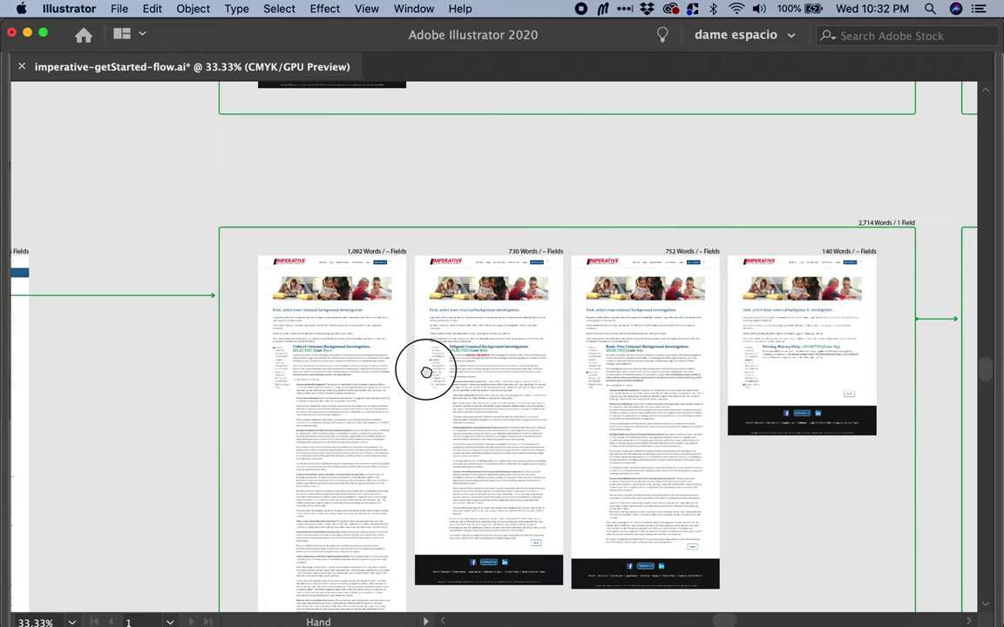
{"action": "left_click_drag", "start_coordinate": [213, 415], "coordinate": [497, 368]}
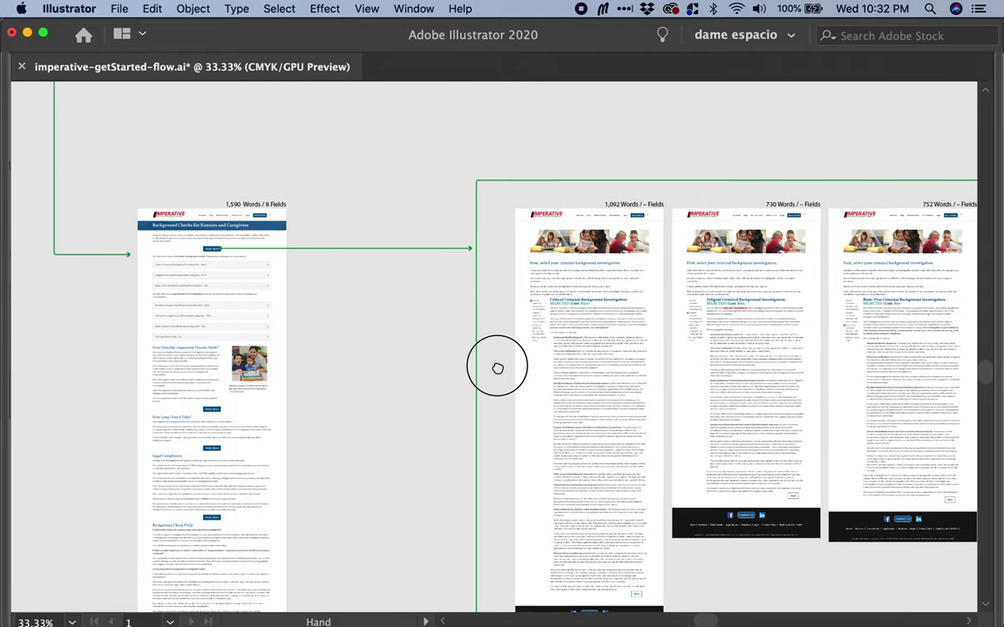
Zoom in on the Nannies and Caregivers artboard labelled 1,590 Words / 8 Fields.
{"action": "key", "text": "z"}
{"action": "left_click_drag", "start_coordinate": [98, 194], "coordinate": [355, 366]}
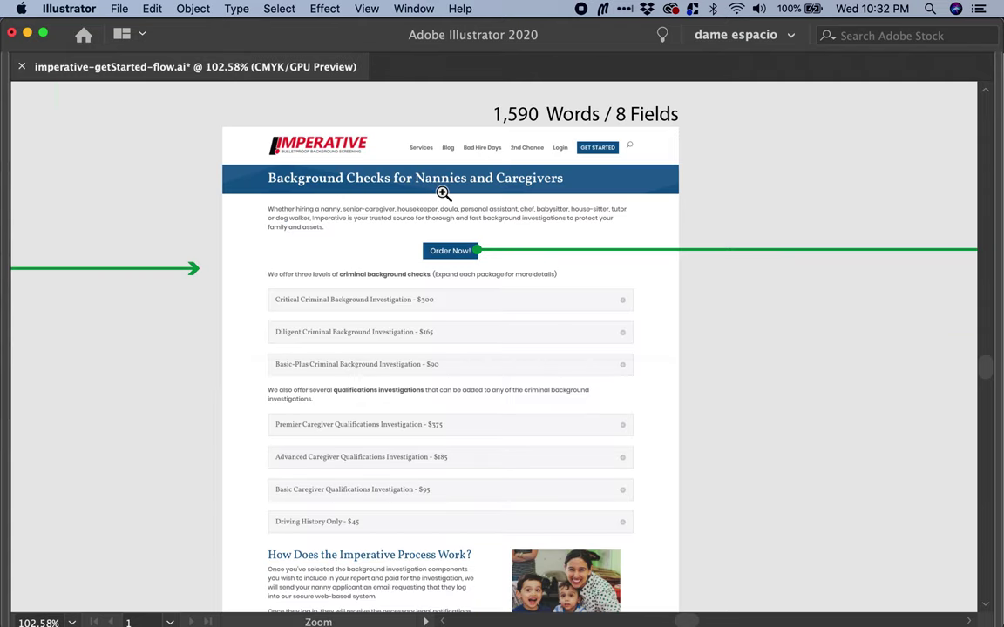
{"action": "key", "text": "h"}
{"action": "left_click_drag", "start_coordinate": [472, 386], "coordinate": [450, 327]}
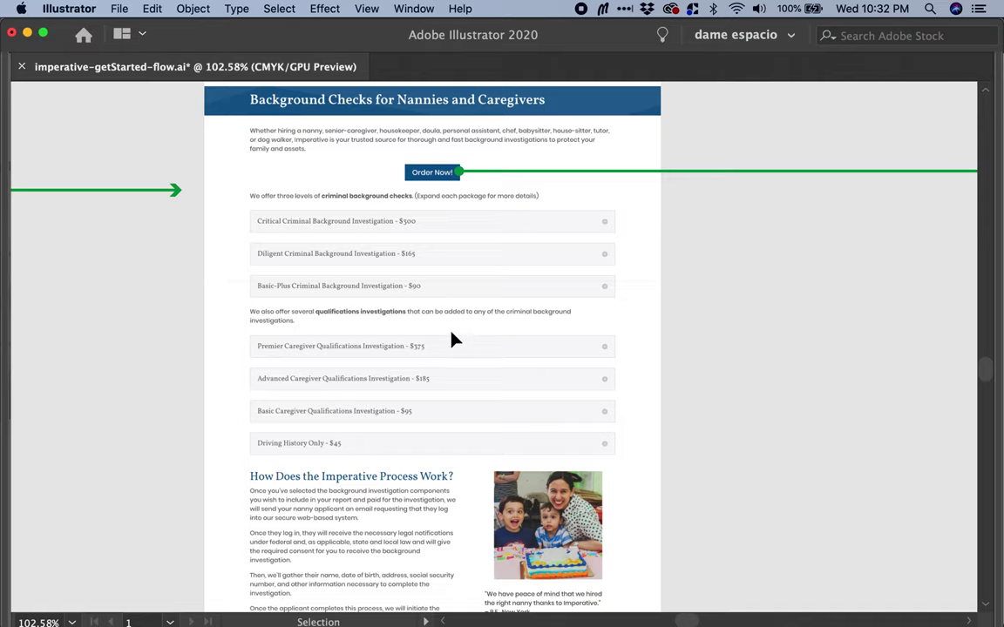
Zoom back out to 50% and move the XD prototype preview window into place.
{"action": "key", "text": "z"}
{"action": "left_click", "coordinate": [468, 373], "text": "alt"}
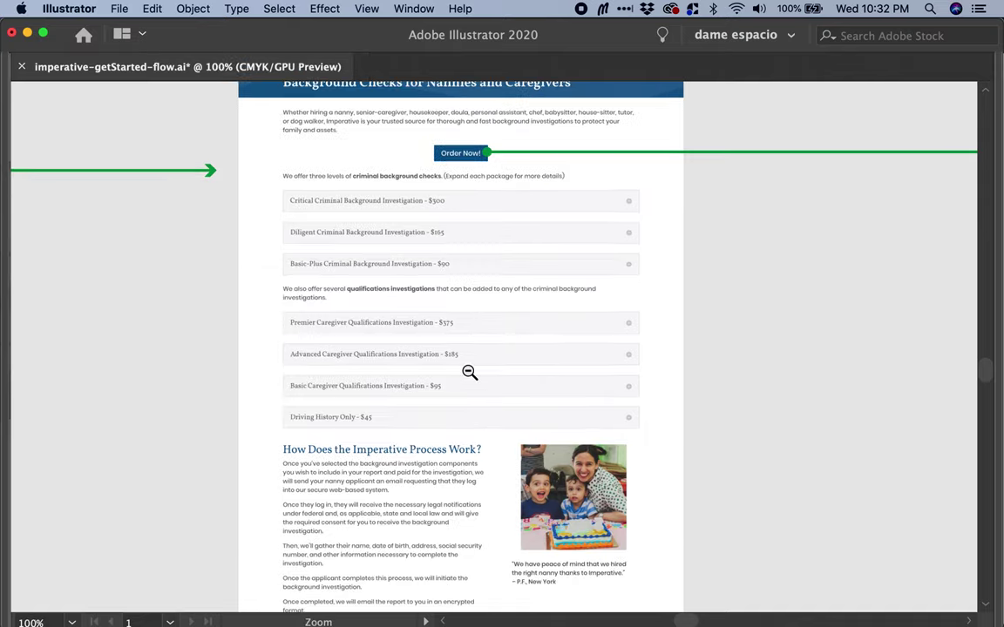
{"action": "left_click", "coordinate": [468, 373], "text": "alt"}
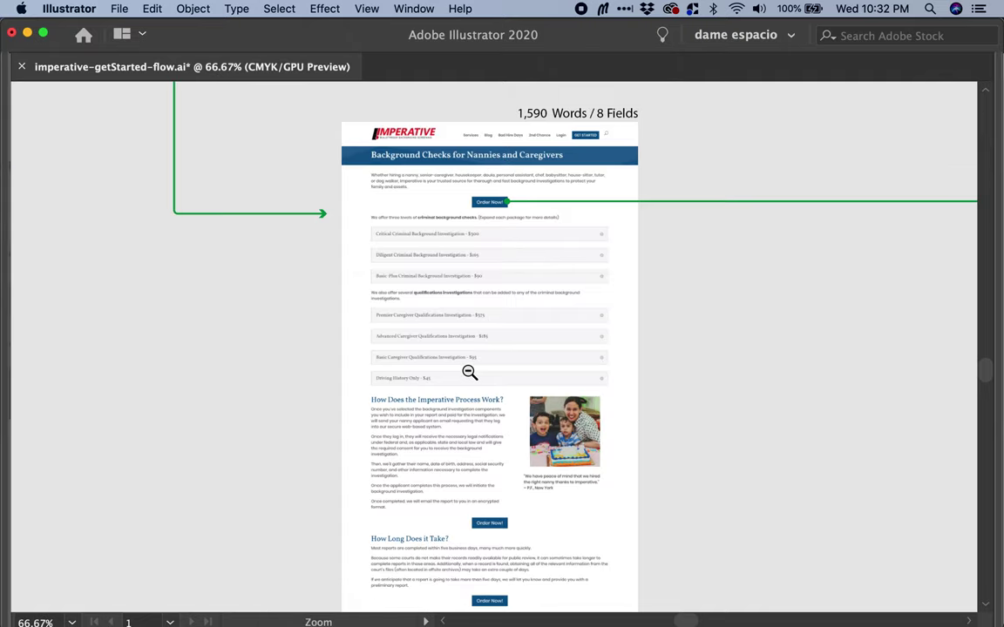
{"action": "left_click", "coordinate": [469, 373], "text": "alt"}
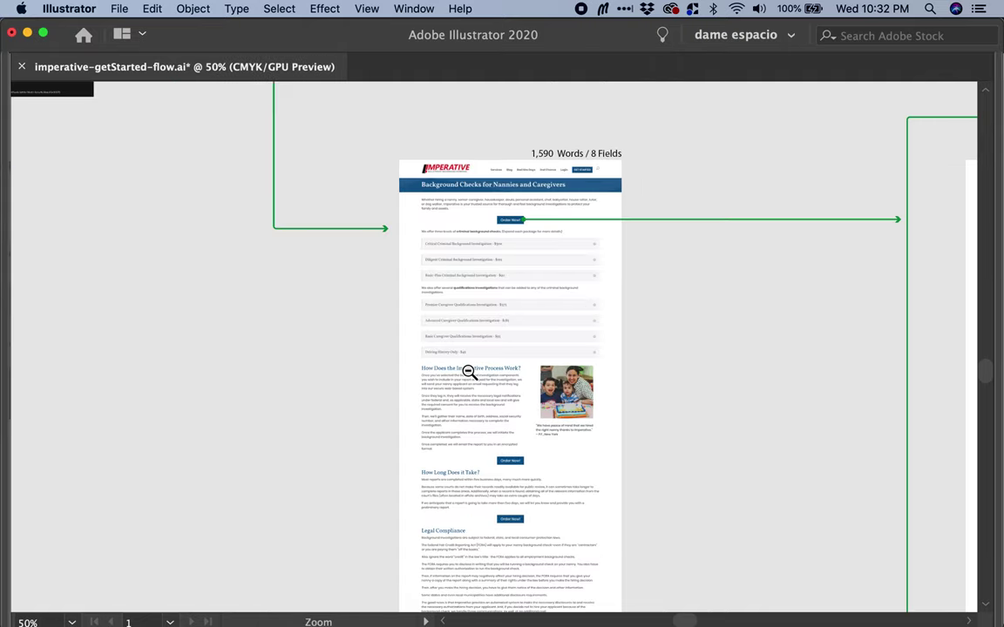
{"action": "key", "text": "v"}
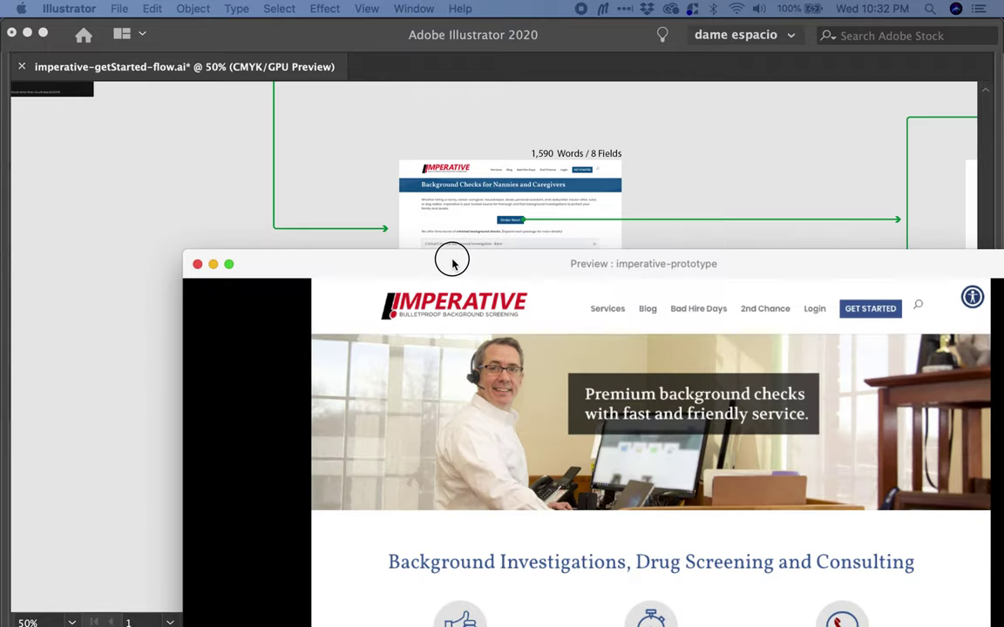
{"action": "left_click_drag", "start_coordinate": [452, 258], "coordinate": [267, 41]}
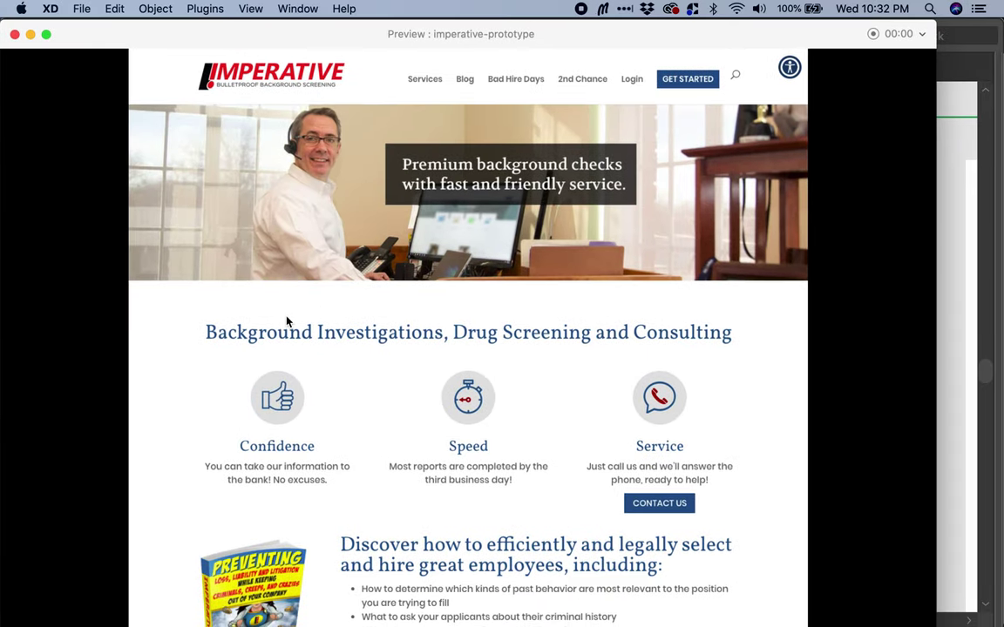
{"action": "scroll", "coordinate": [283, 522], "scroll_direction": "down", "scroll_amount": 3}
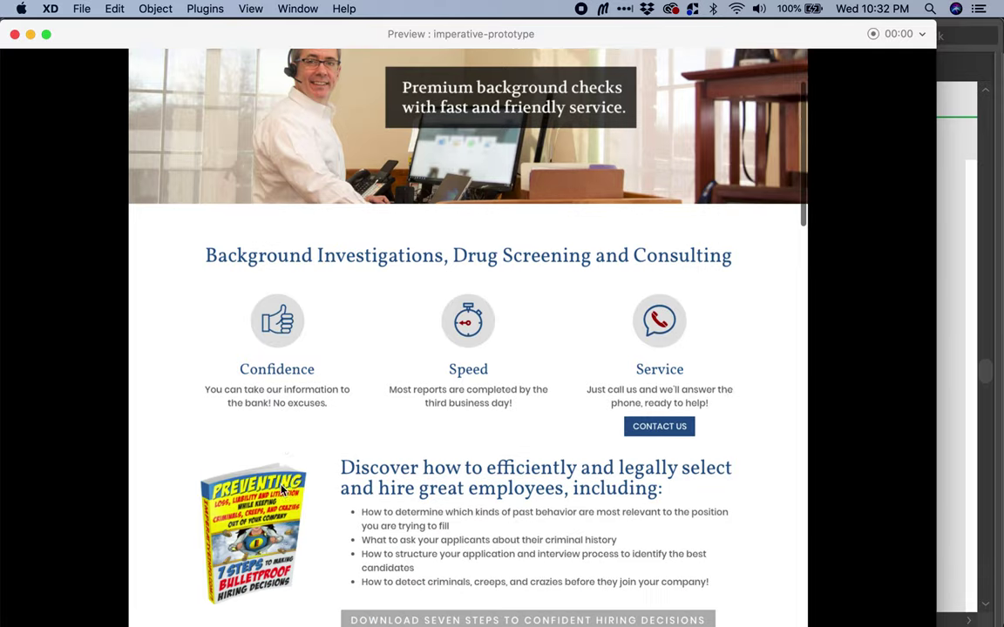
{"action": "scroll", "coordinate": [280, 492], "scroll_direction": "up", "scroll_amount": 3}
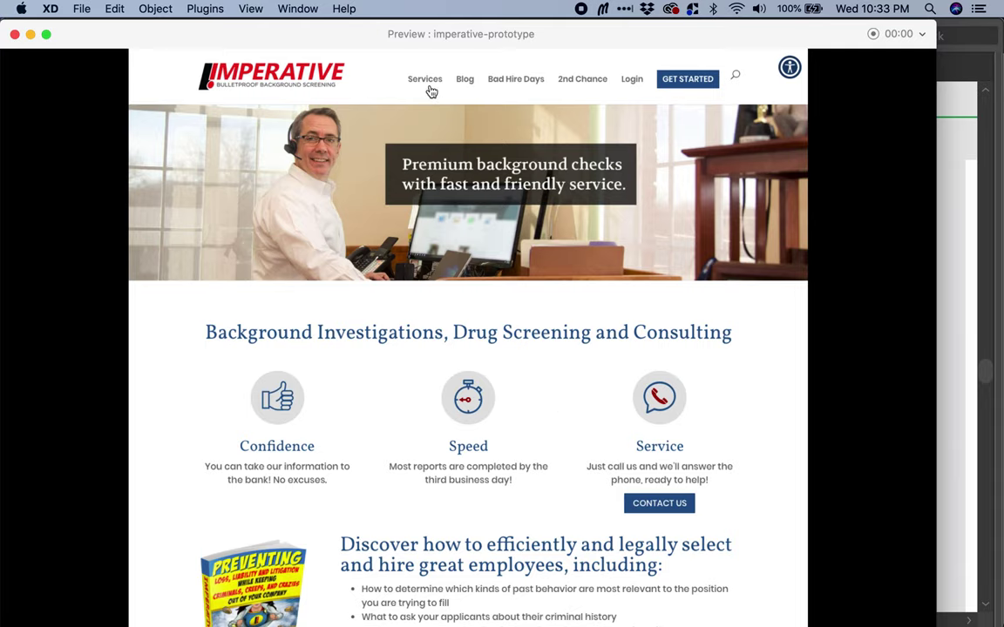
{"action": "key", "text": "super+Tab"}
{"action": "key", "text": "super+Tab"}
{"action": "key", "text": "super+Tab"}
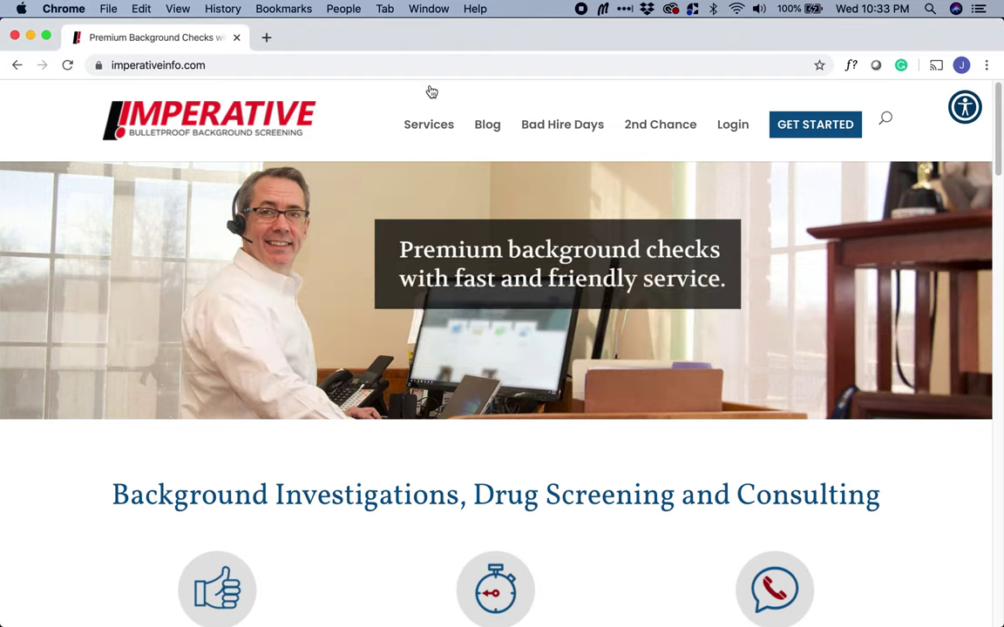
Open the live site's Services page and select the Criminal Background Investigations text.
{"action": "left_click", "coordinate": [438, 128]}
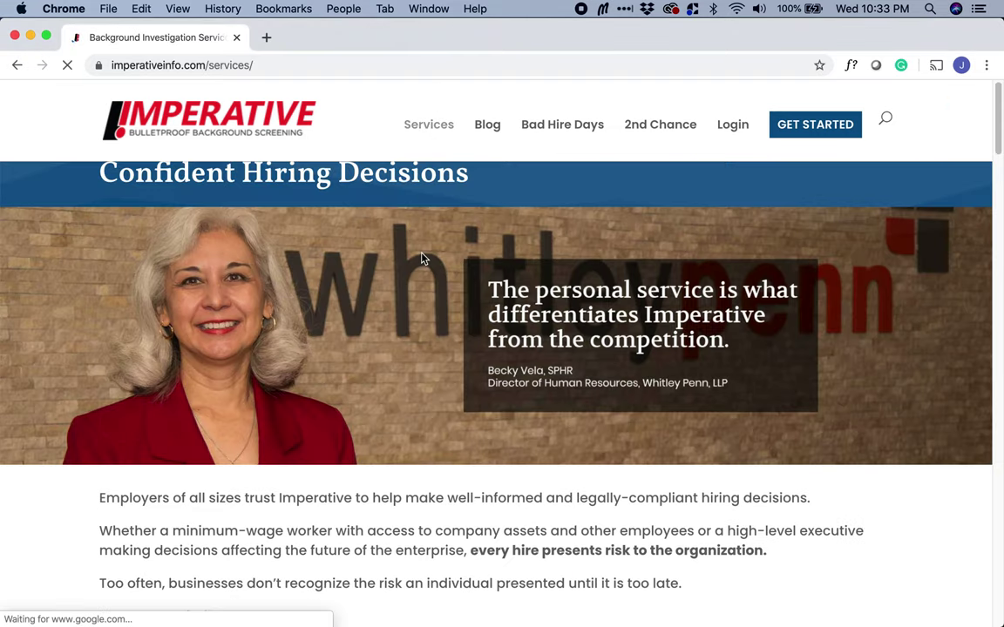
{"action": "scroll", "coordinate": [392, 431], "scroll_direction": "down", "scroll_amount": 3}
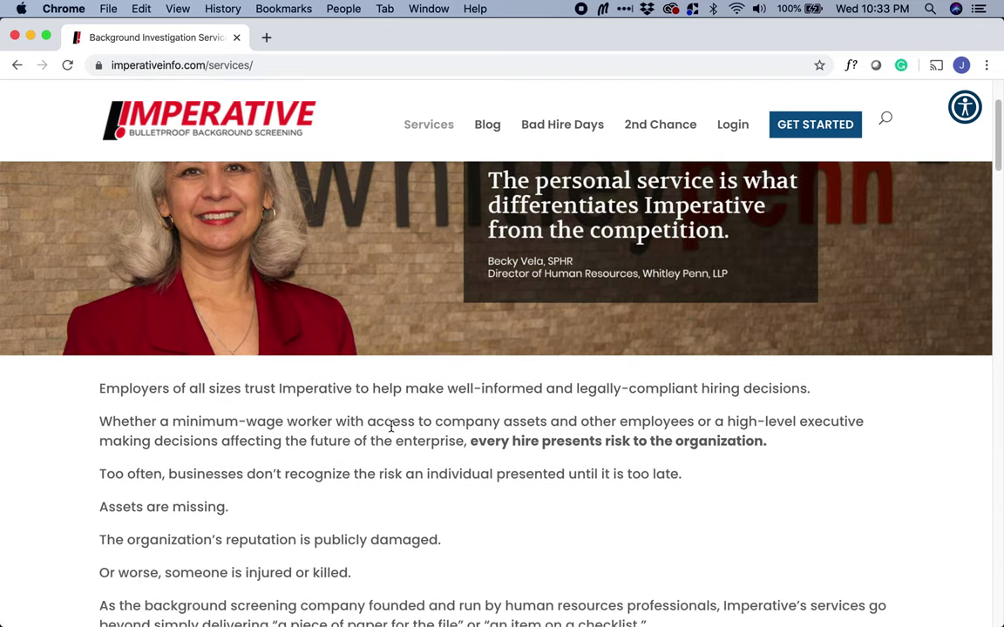
{"action": "scroll", "coordinate": [394, 467], "scroll_direction": "down", "scroll_amount": 10}
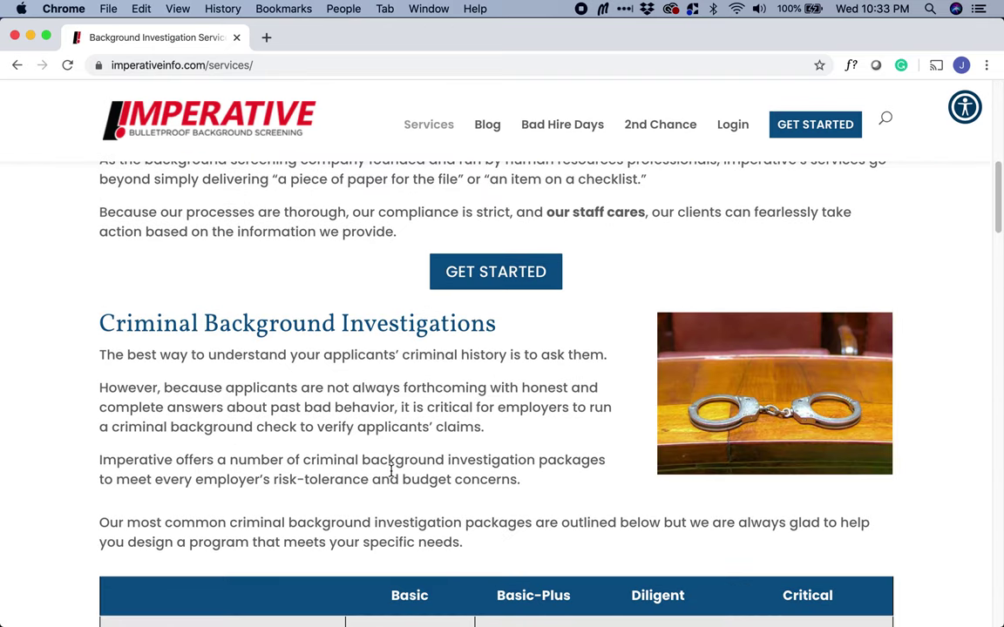
{"action": "left_click_drag", "start_coordinate": [92, 297], "coordinate": [718, 545]}
Select the Qualifications Background Investigations section text and scroll near the comparison table, then return to XD.
{"action": "scroll", "coordinate": [474, 531], "scroll_direction": "down", "scroll_amount": 5}
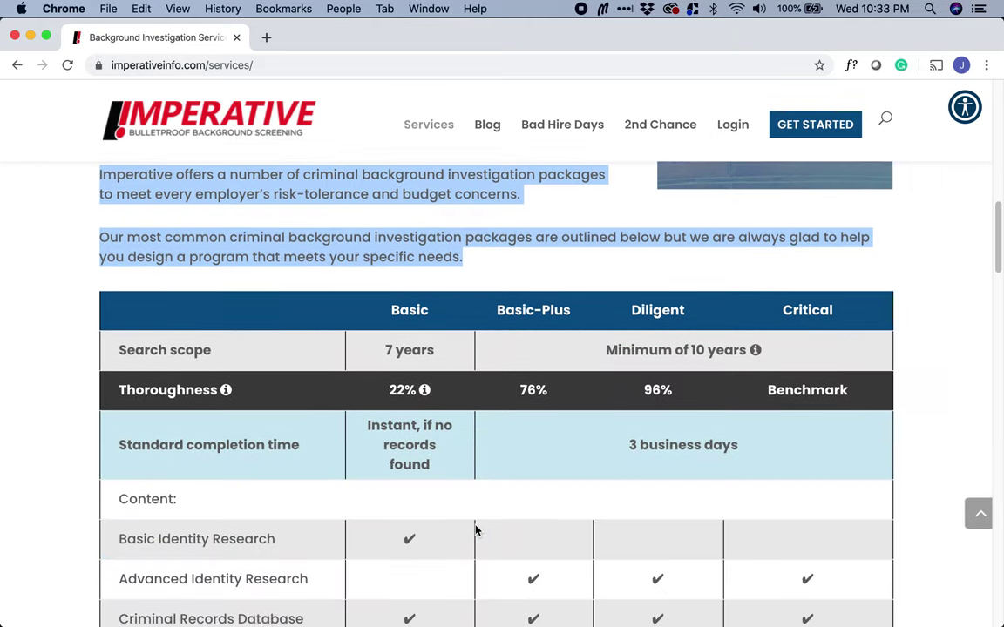
{"action": "scroll", "coordinate": [475, 529], "scroll_direction": "down", "scroll_amount": 3}
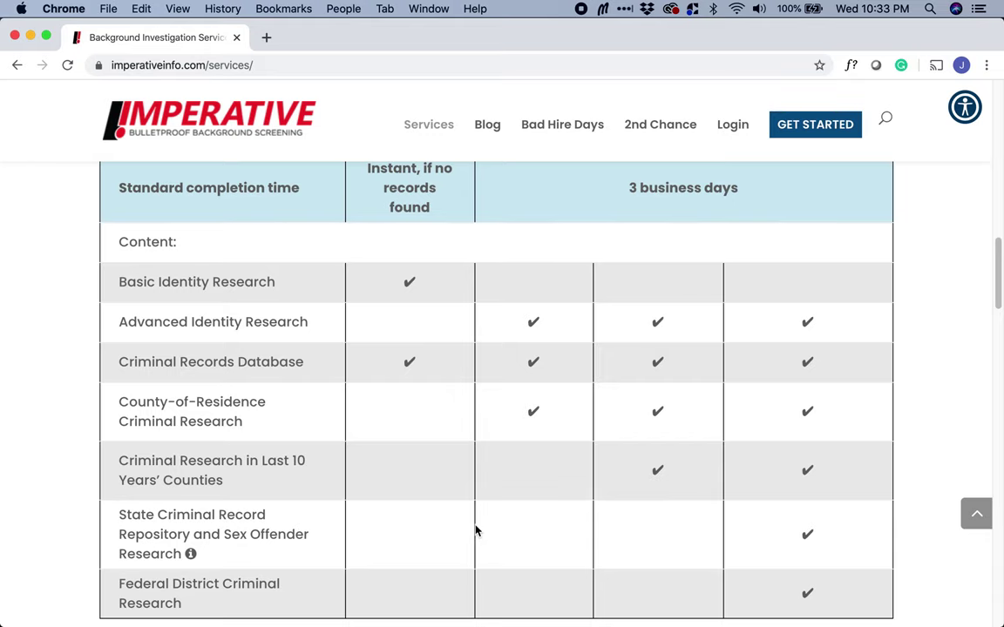
{"action": "scroll", "coordinate": [474, 531], "scroll_direction": "down", "scroll_amount": 5}
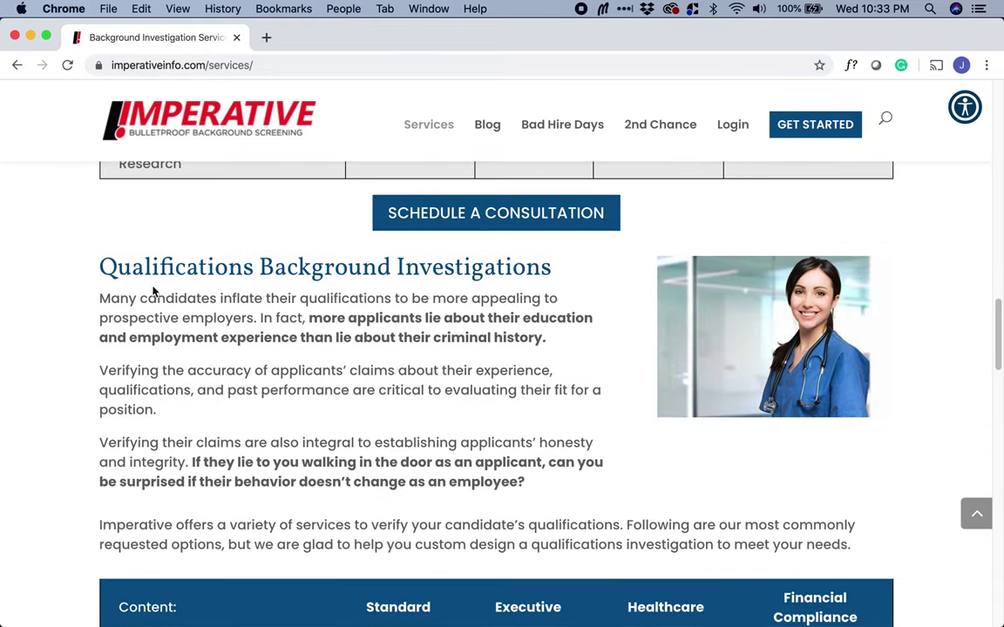
{"action": "left_click_drag", "start_coordinate": [98, 244], "coordinate": [582, 520]}
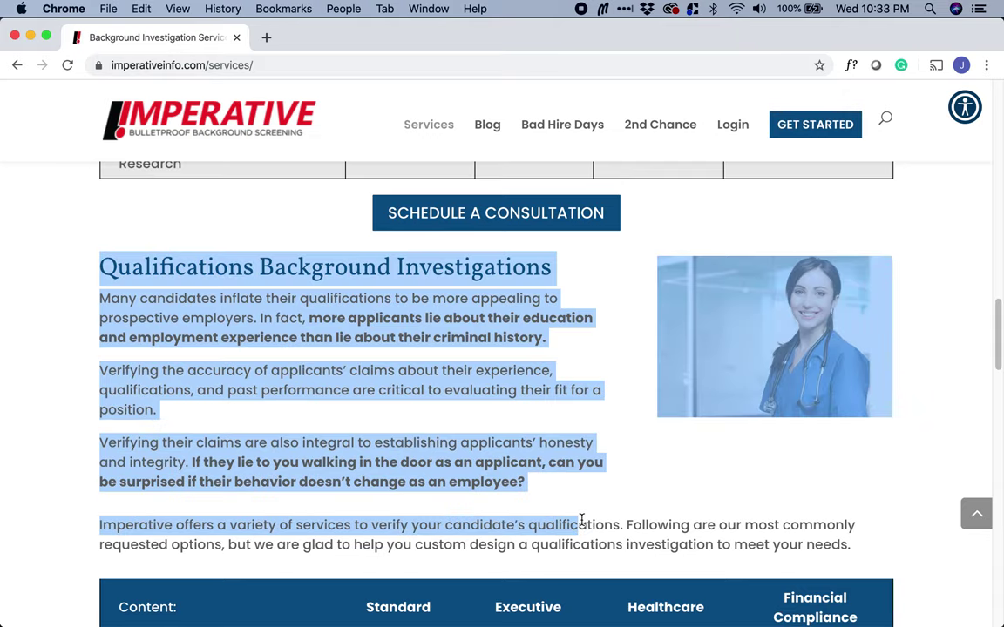
{"action": "scroll", "coordinate": [582, 520], "scroll_direction": "up", "scroll_amount": 10}
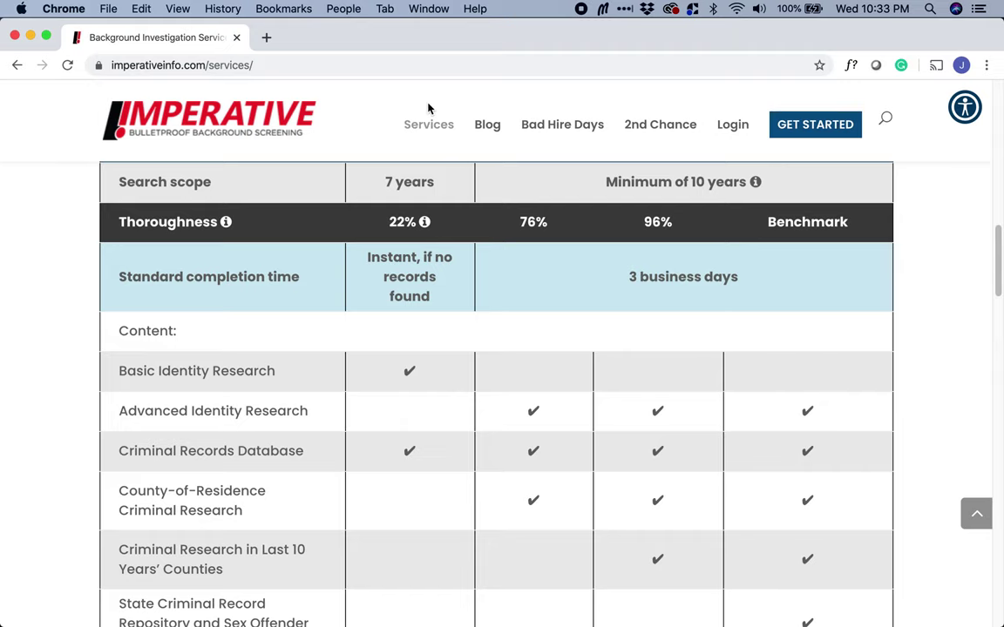
{"action": "key", "text": "super+Tab"}
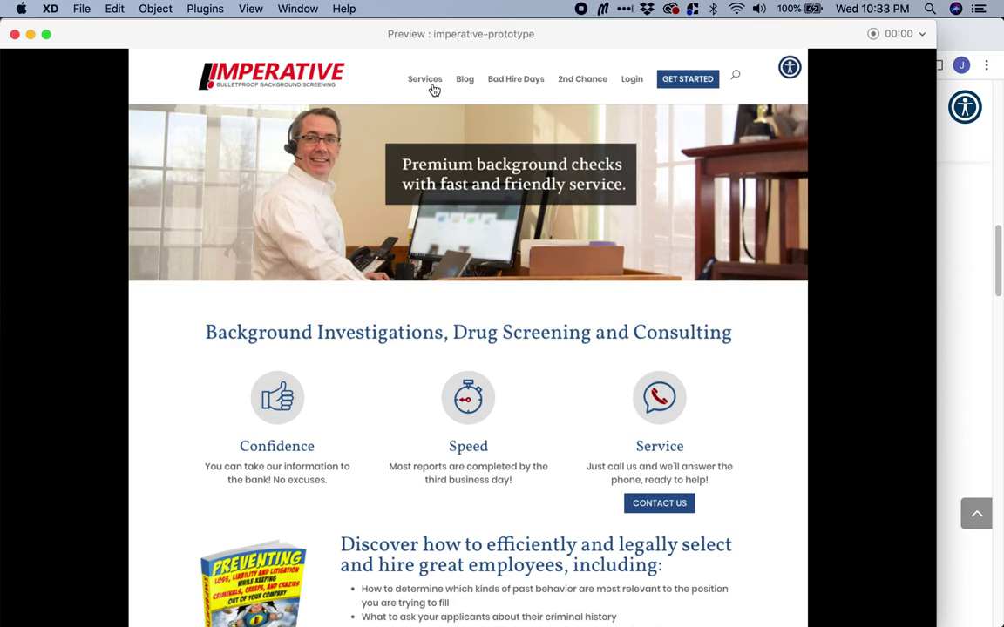
Choose Criminal Background Investigations from the Services dropdown in the XD prototype preview.
{"action": "left_click", "coordinate": [433, 88]}
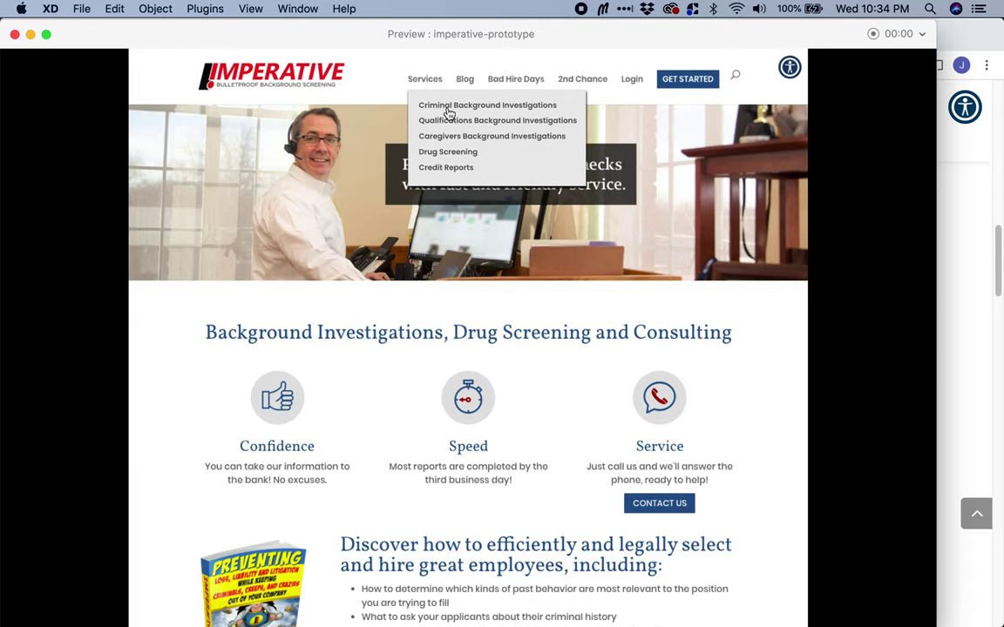
{"action": "left_click", "coordinate": [449, 107]}
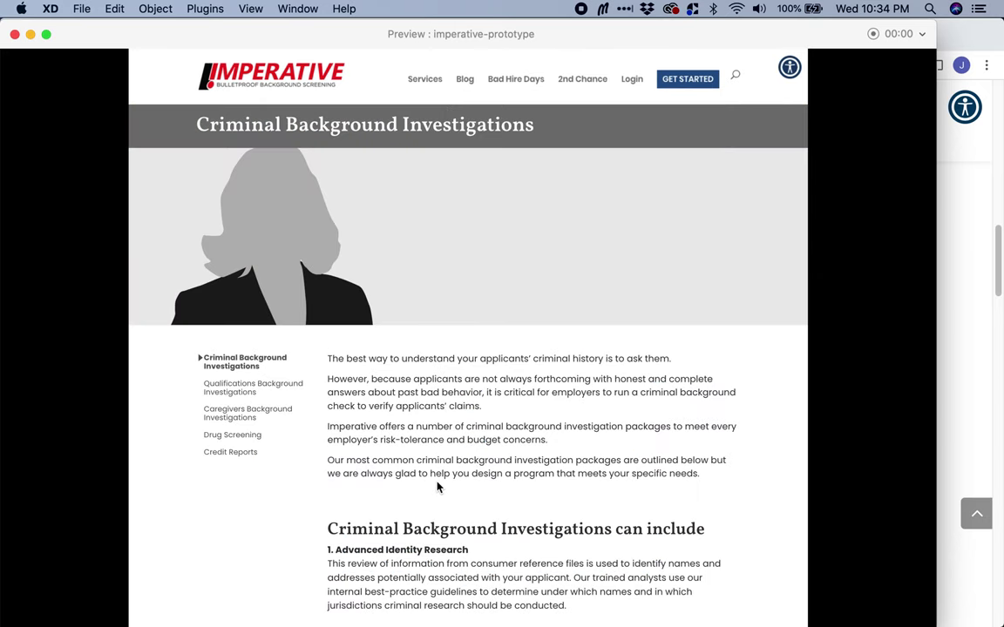
Read the XD Criminal Background Investigations page down to its Criminal Background Options checklist, then switch to Chrome.
{"action": "scroll", "coordinate": [437, 488], "scroll_direction": "down", "scroll_amount": 5}
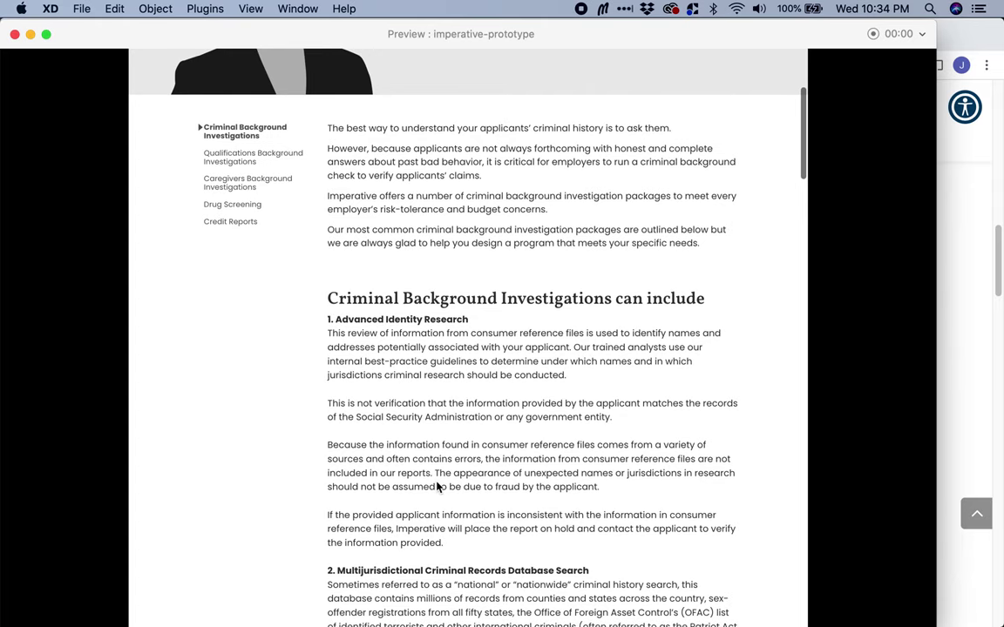
{"action": "scroll", "coordinate": [437, 487], "scroll_direction": "down", "scroll_amount": 1}
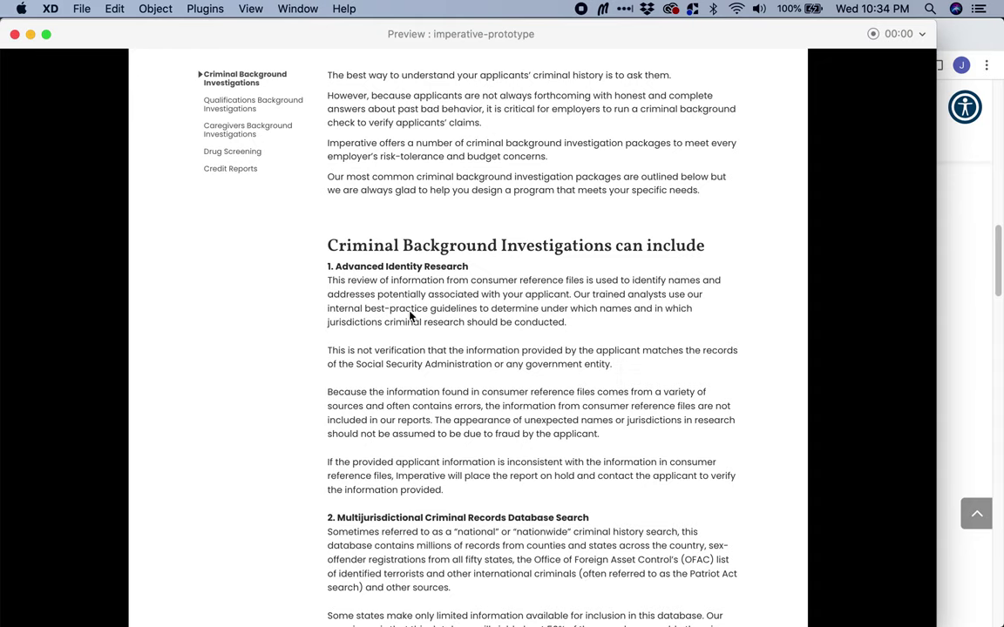
{"action": "scroll", "coordinate": [409, 296], "scroll_direction": "down", "scroll_amount": 5}
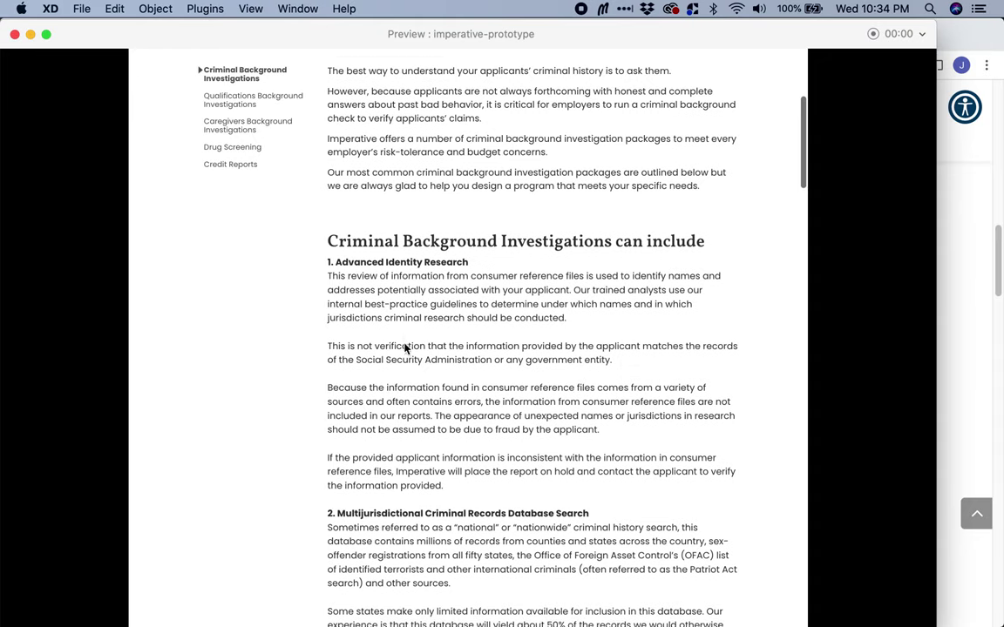
{"action": "scroll", "coordinate": [356, 536], "scroll_direction": "down", "scroll_amount": 15}
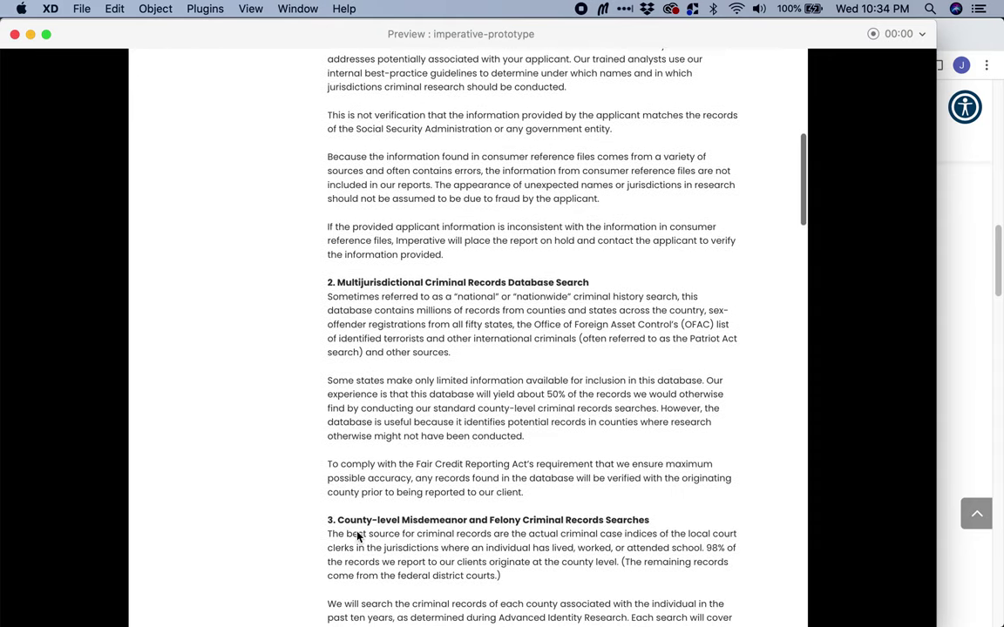
{"action": "scroll", "coordinate": [362, 536], "scroll_direction": "down", "scroll_amount": 8}
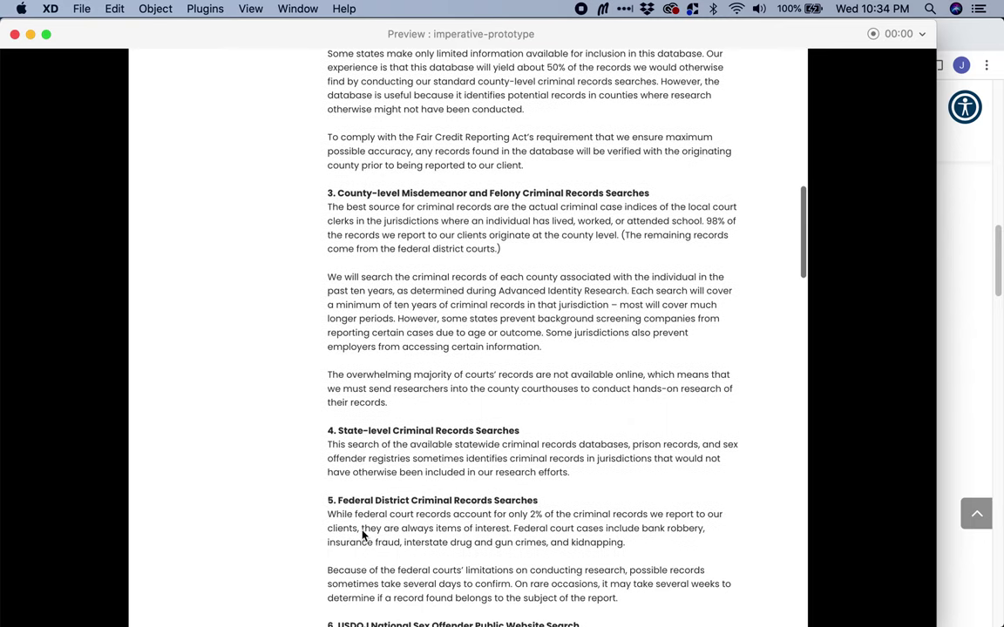
{"action": "scroll", "coordinate": [363, 536], "scroll_direction": "up", "scroll_amount": 7}
{"action": "scroll", "coordinate": [363, 535], "scroll_direction": "up", "scroll_amount": 17}
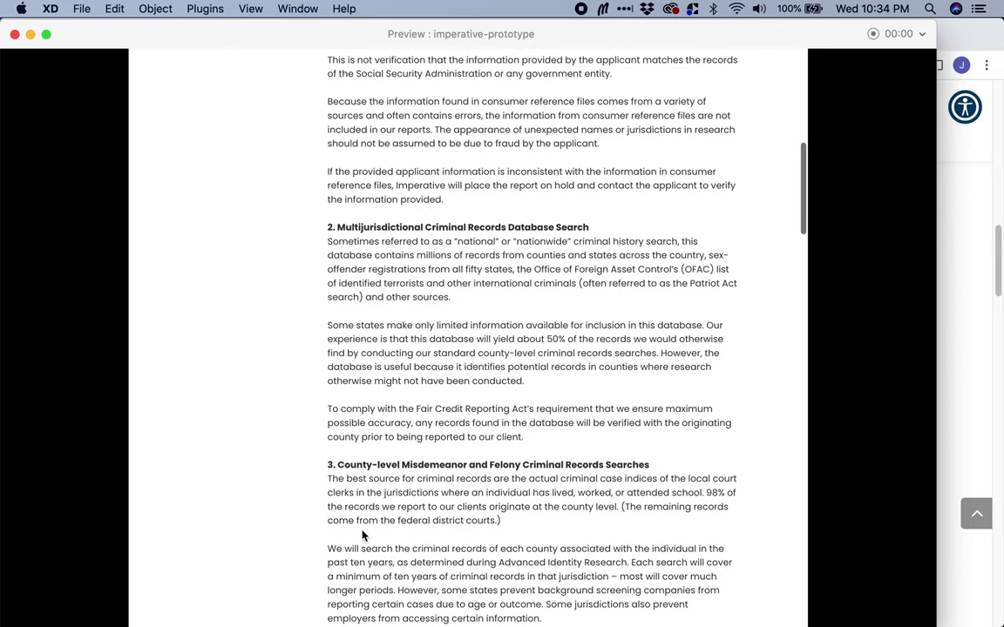
{"action": "scroll", "coordinate": [362, 535], "scroll_direction": "down", "scroll_amount": 14}
{"action": "scroll", "coordinate": [362, 535], "scroll_direction": "down", "scroll_amount": 14}
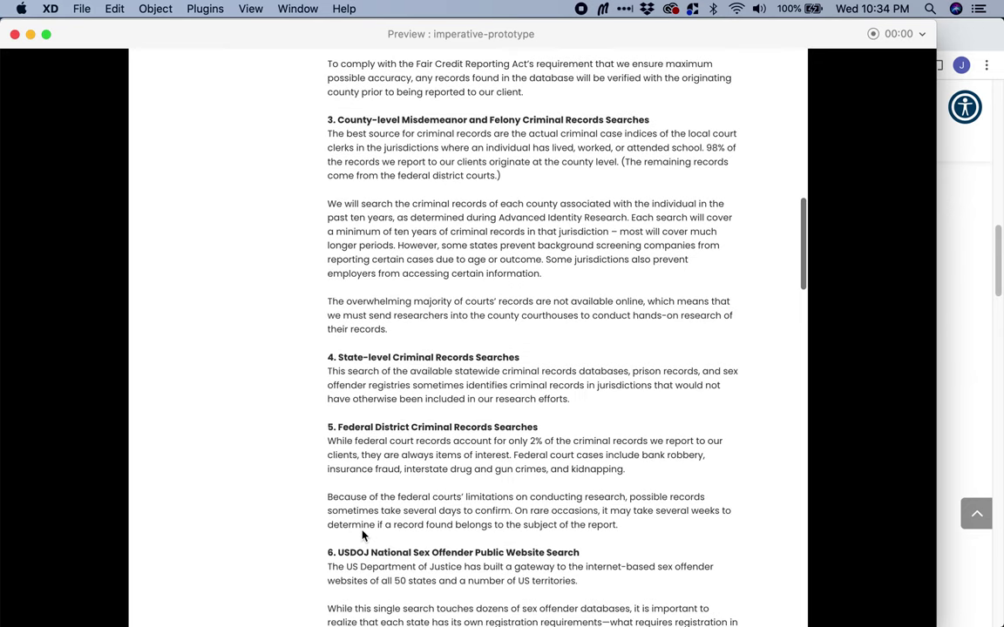
{"action": "scroll", "coordinate": [363, 535], "scroll_direction": "down", "scroll_amount": 4}
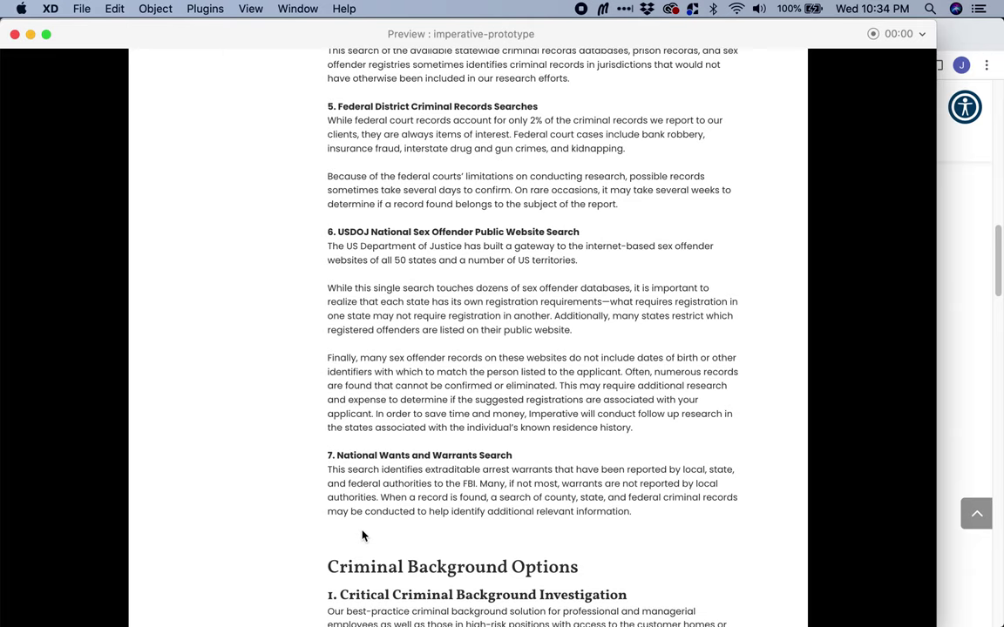
{"action": "scroll", "coordinate": [362, 535], "scroll_direction": "up", "scroll_amount": 6}
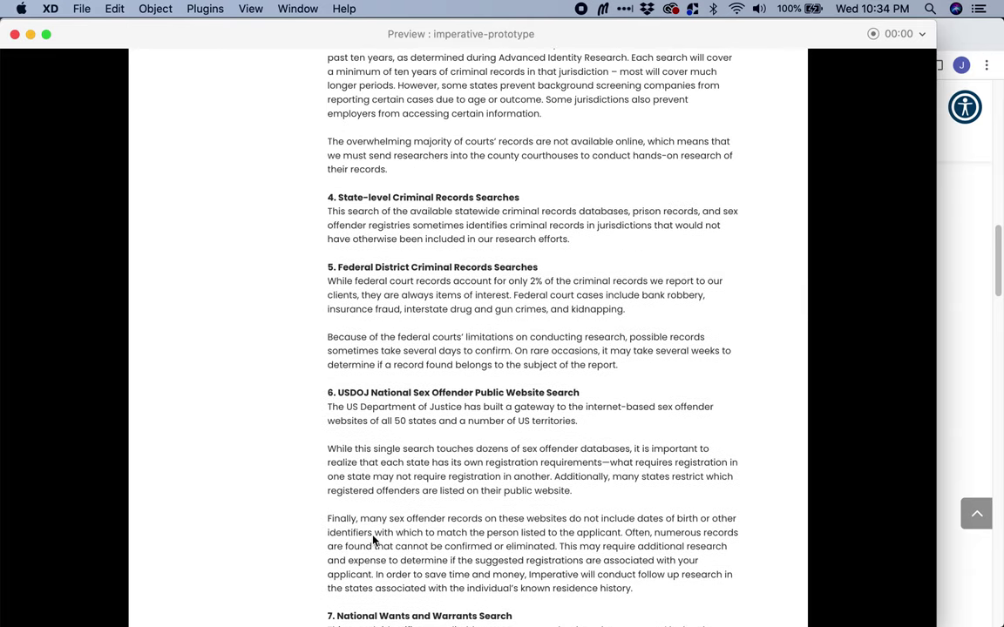
{"action": "scroll", "coordinate": [377, 540], "scroll_direction": "down", "scroll_amount": 12}
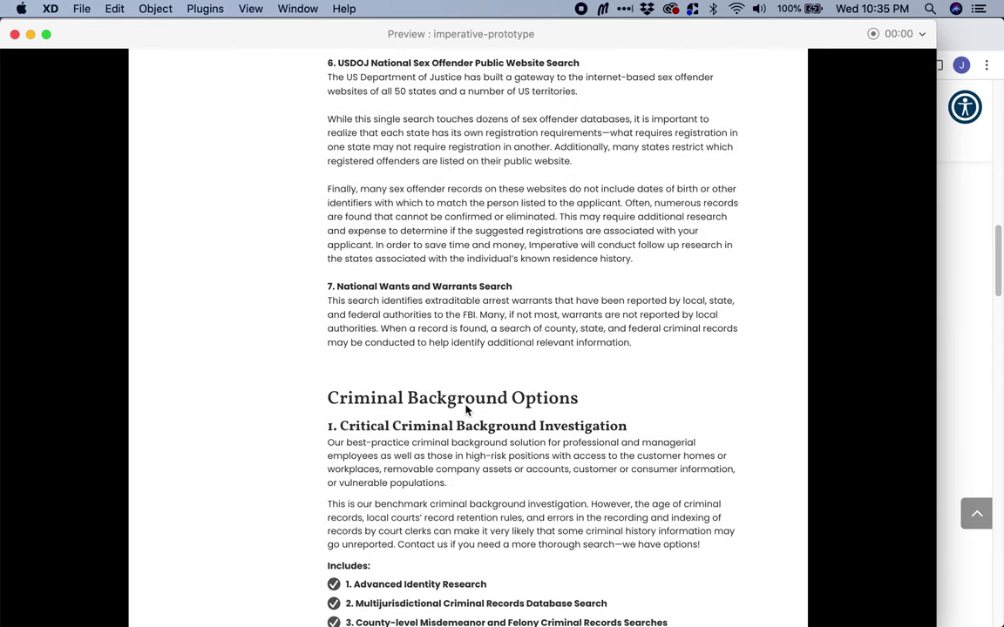
{"action": "scroll", "coordinate": [331, 449], "scroll_direction": "down", "scroll_amount": 1}
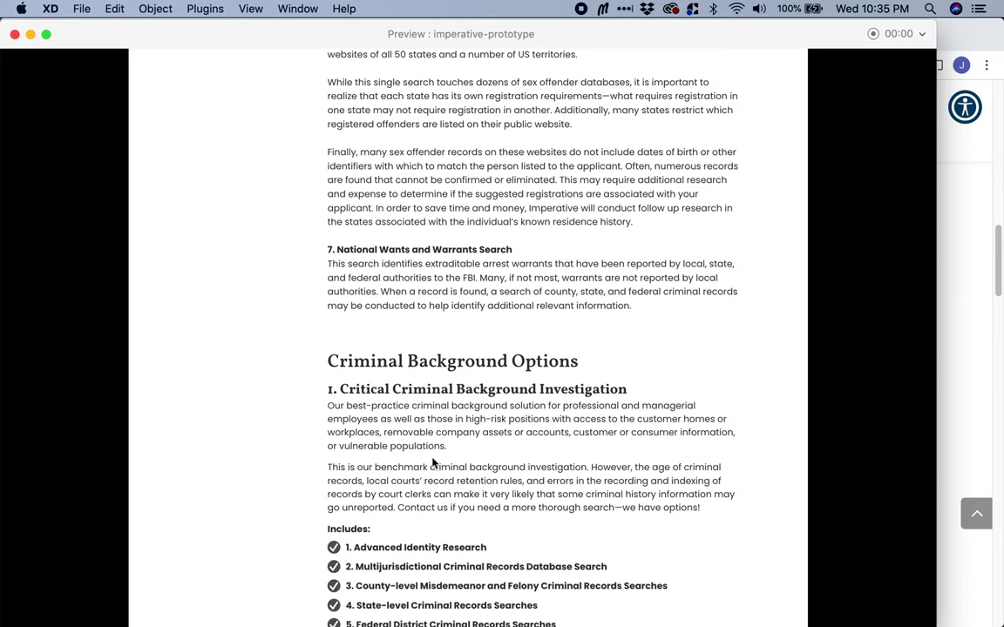
{"action": "scroll", "coordinate": [432, 461], "scroll_direction": "down", "scroll_amount": 1}
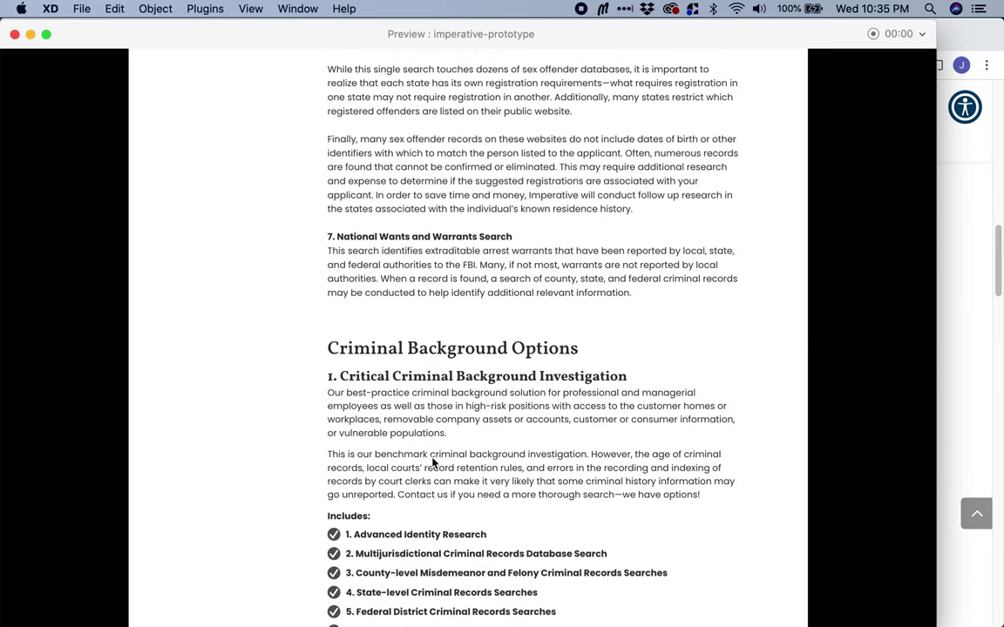
{"action": "scroll", "coordinate": [432, 462], "scroll_direction": "down", "scroll_amount": 5}
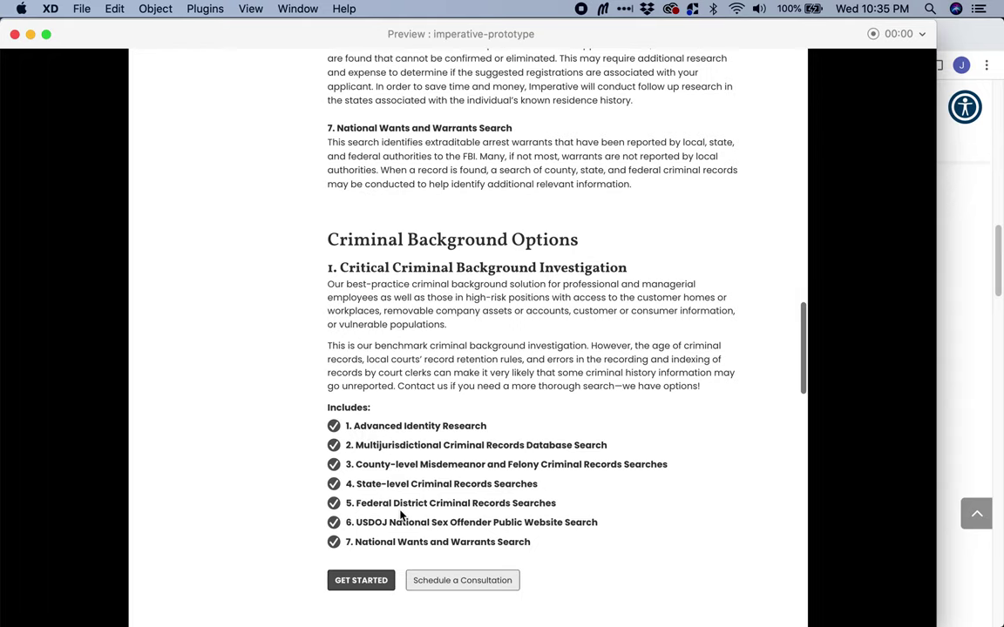
{"action": "scroll", "coordinate": [399, 515], "scroll_direction": "up", "scroll_amount": 5}
{"action": "scroll", "coordinate": [399, 514], "scroll_direction": "down", "scroll_amount": 5}
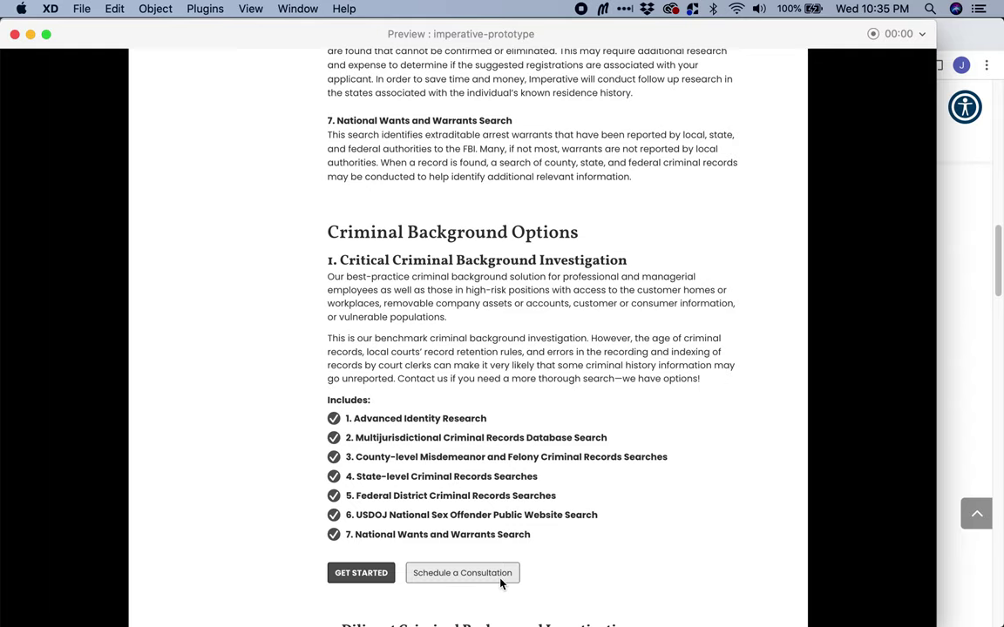
{"action": "key", "text": "super+Tab"}
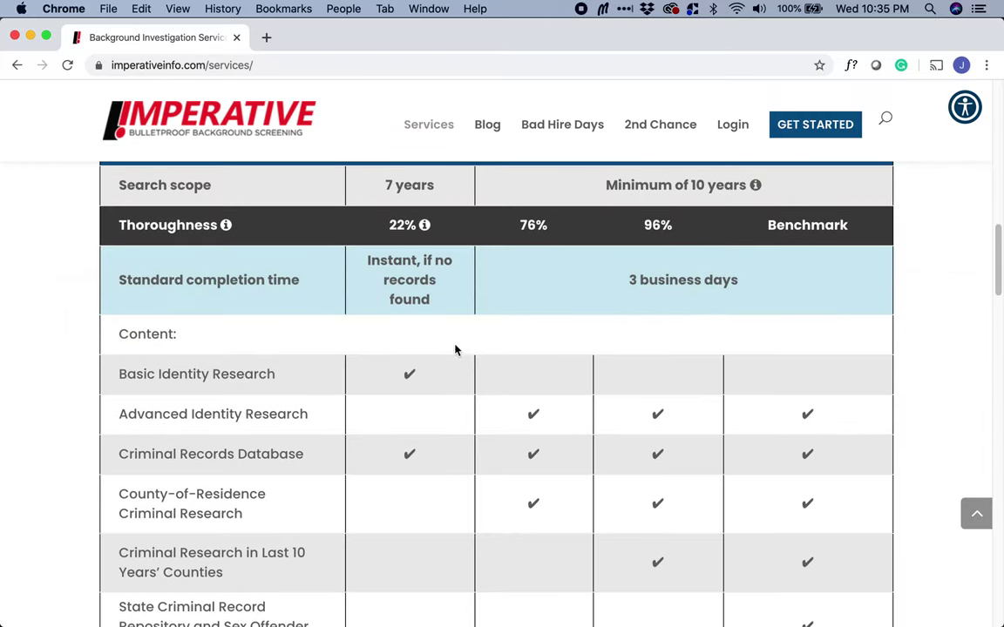
Check the live Qualifications Background Investigations section, clear the text selection, and return to XD.
{"action": "scroll", "coordinate": [190, 444], "scroll_direction": "down", "scroll_amount": 7}
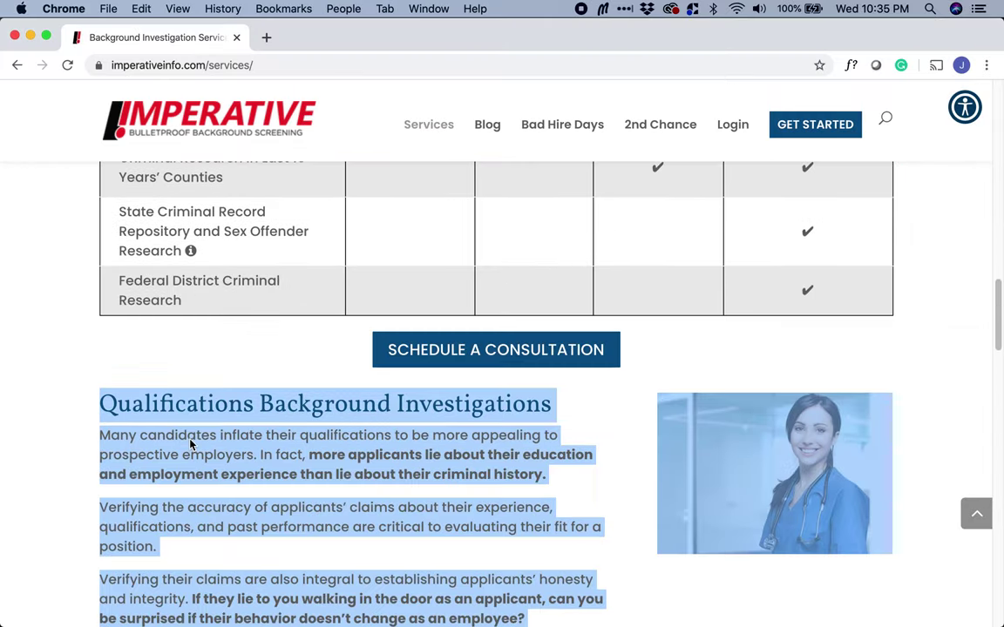
{"action": "left_click", "coordinate": [190, 443]}
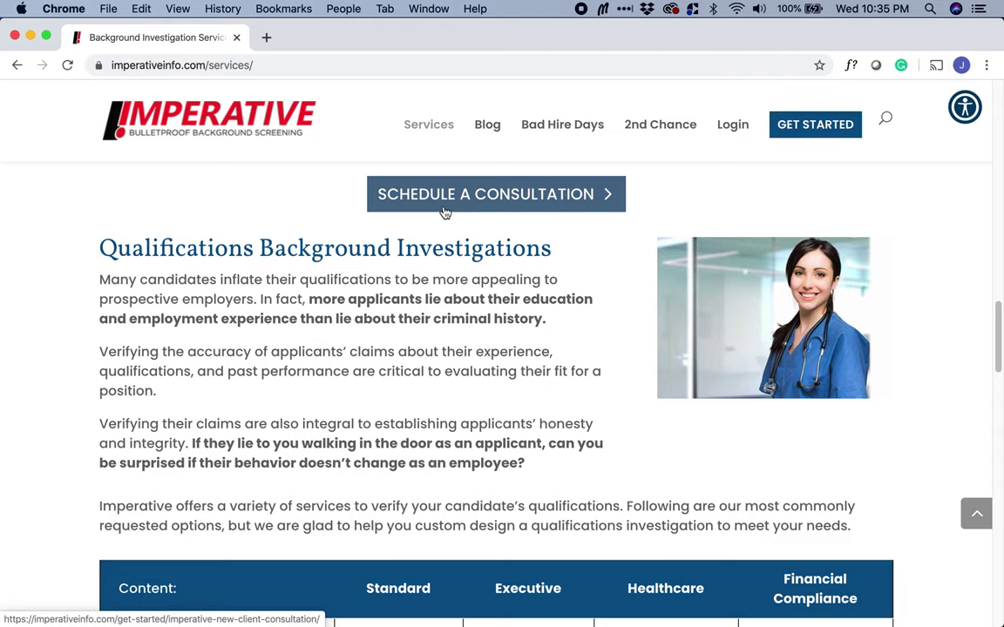
{"action": "key", "text": "super+Tab"}
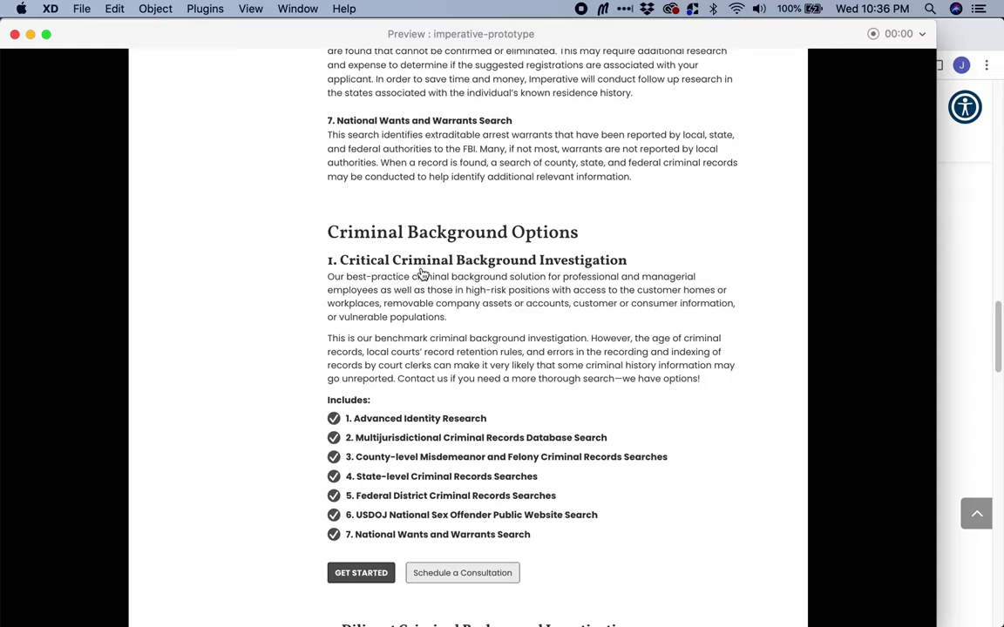
Scroll the XD preview down through the four-package Comparison Table and New York fee notice.
{"action": "scroll", "coordinate": [428, 401], "scroll_direction": "down", "scroll_amount": 1}
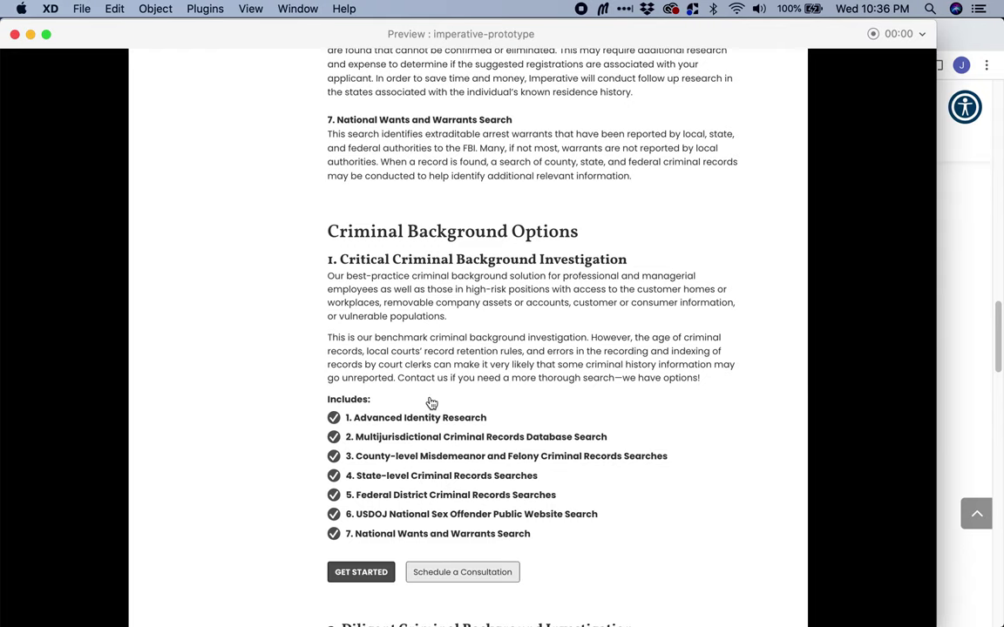
{"action": "scroll", "coordinate": [410, 261], "scroll_direction": "up", "scroll_amount": 2}
{"action": "scroll", "coordinate": [487, 348], "scroll_direction": "down", "scroll_amount": 6}
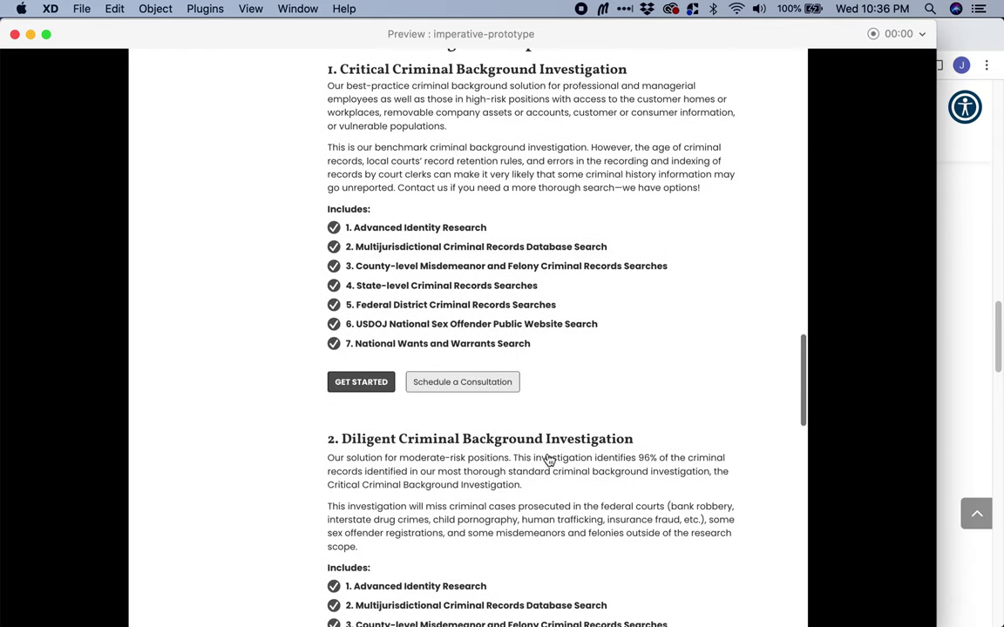
{"action": "scroll", "coordinate": [394, 472], "scroll_direction": "down", "scroll_amount": 2}
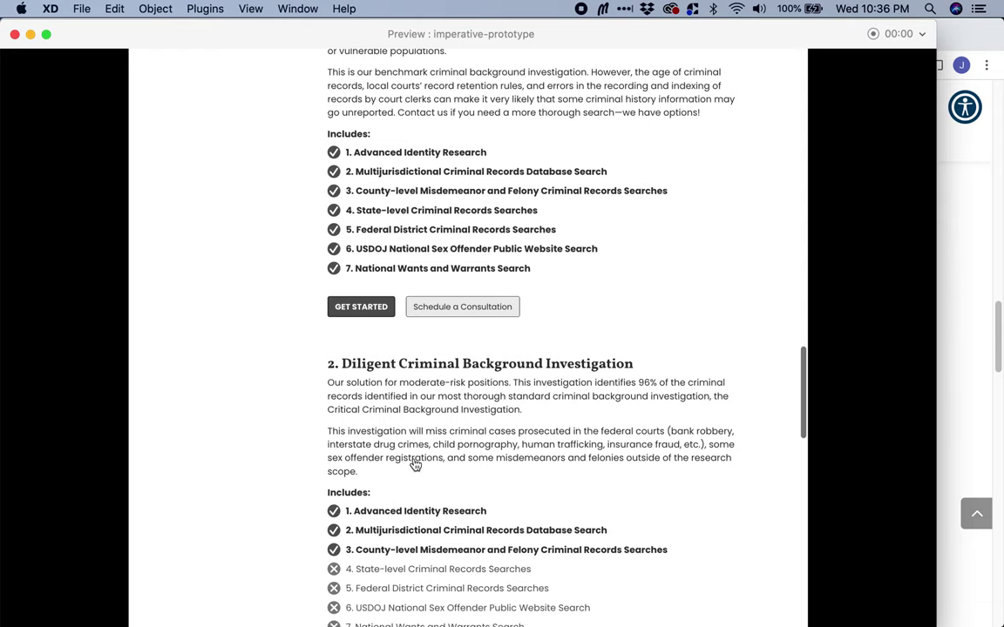
{"action": "scroll", "coordinate": [416, 466], "scroll_direction": "down", "scroll_amount": 1}
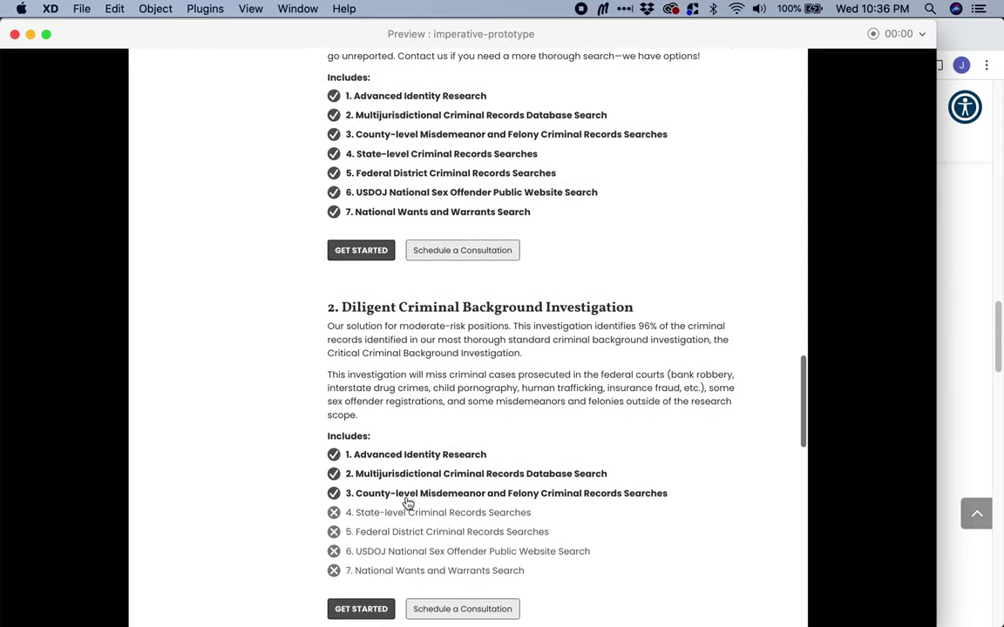
{"action": "scroll", "coordinate": [407, 503], "scroll_direction": "down", "scroll_amount": 4}
{"action": "scroll", "coordinate": [407, 503], "scroll_direction": "down", "scroll_amount": 4}
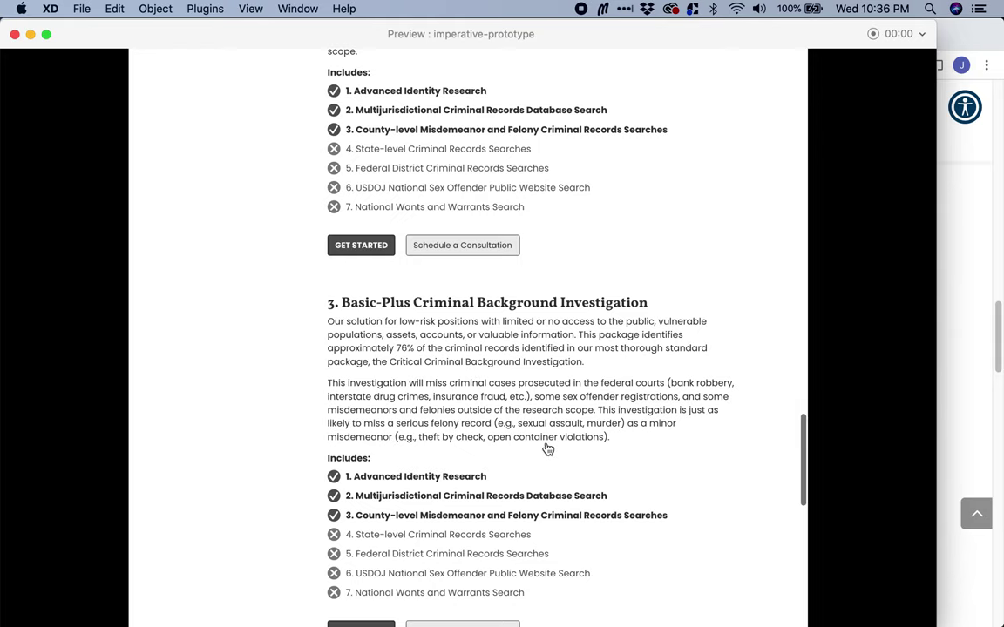
{"action": "scroll", "coordinate": [546, 447], "scroll_direction": "down", "scroll_amount": 2}
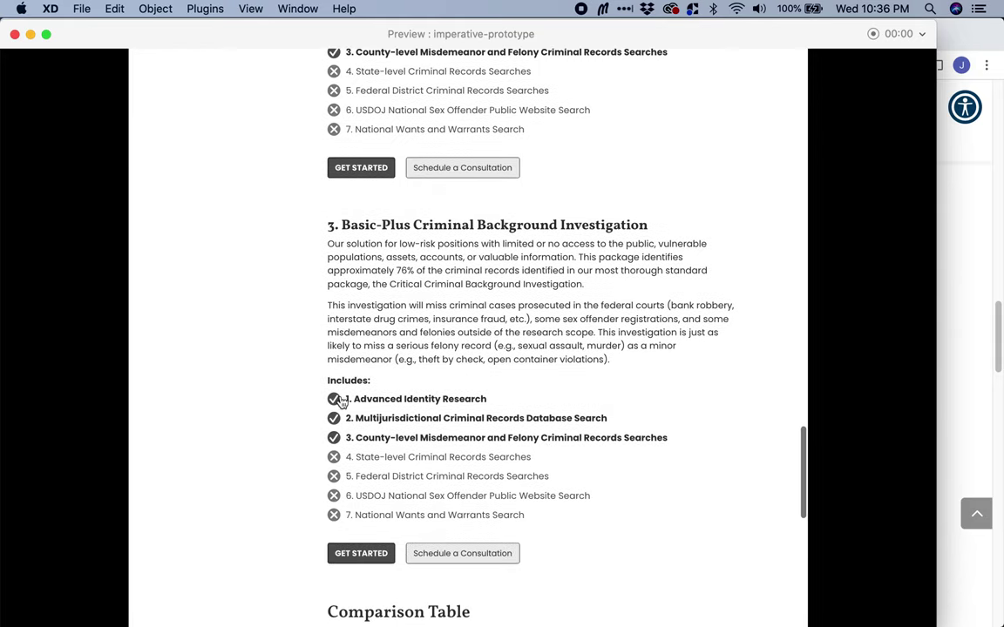
{"action": "scroll", "coordinate": [403, 416], "scroll_direction": "down", "scroll_amount": 2}
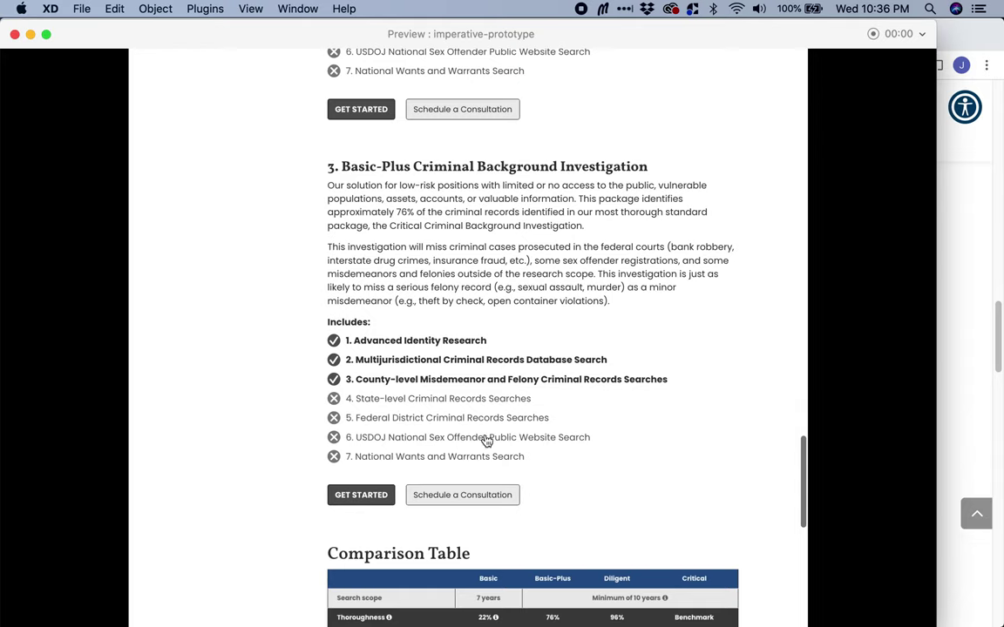
{"action": "scroll", "coordinate": [654, 488], "scroll_direction": "down", "scroll_amount": 4}
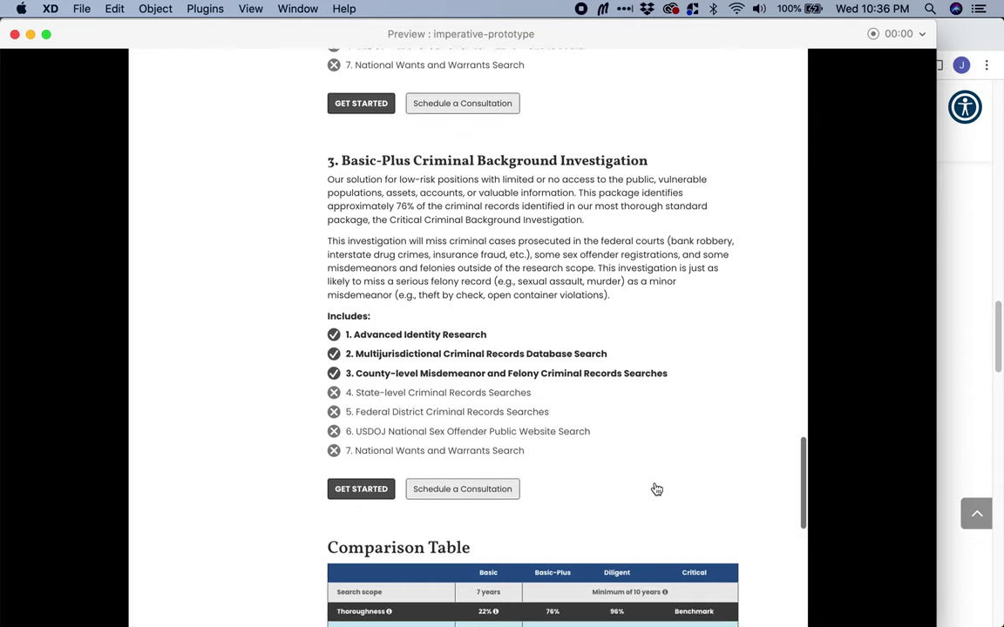
{"action": "scroll", "coordinate": [656, 489], "scroll_direction": "down", "scroll_amount": 3}
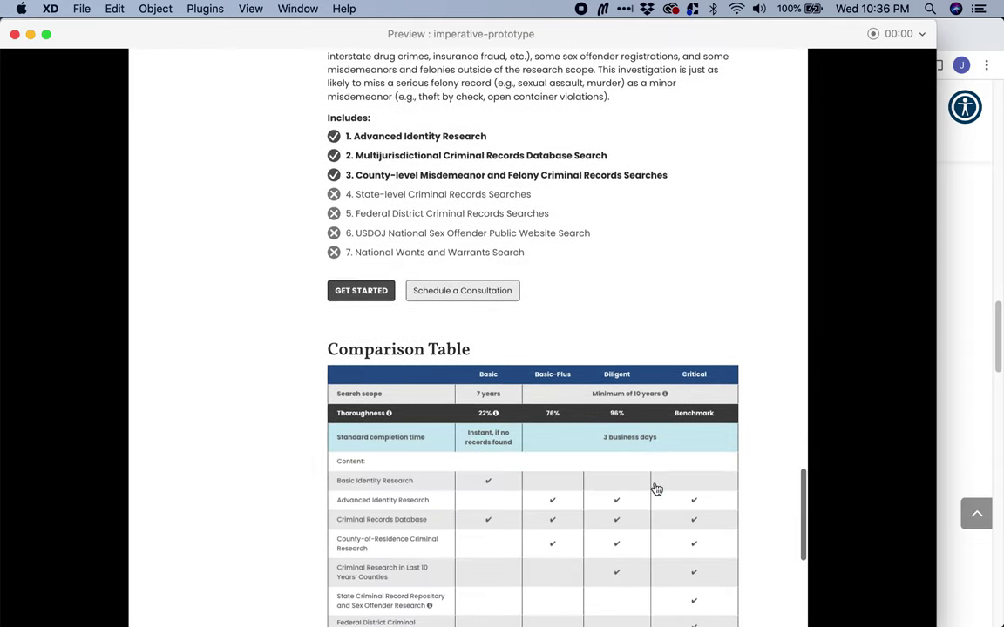
{"action": "scroll", "coordinate": [656, 489], "scroll_direction": "down", "scroll_amount": 1}
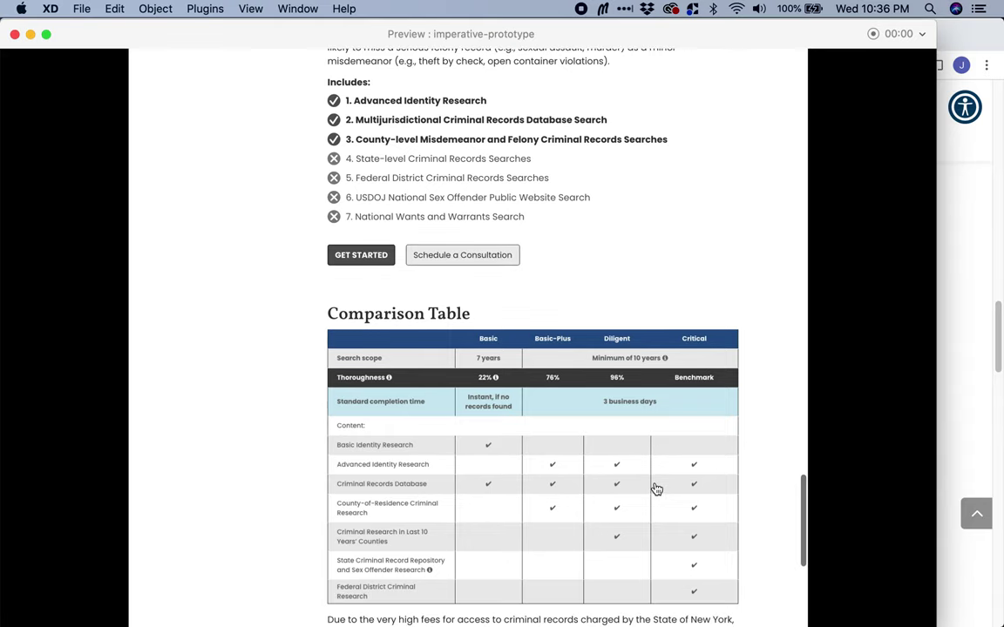
{"action": "scroll", "coordinate": [656, 490], "scroll_direction": "down", "scroll_amount": 4}
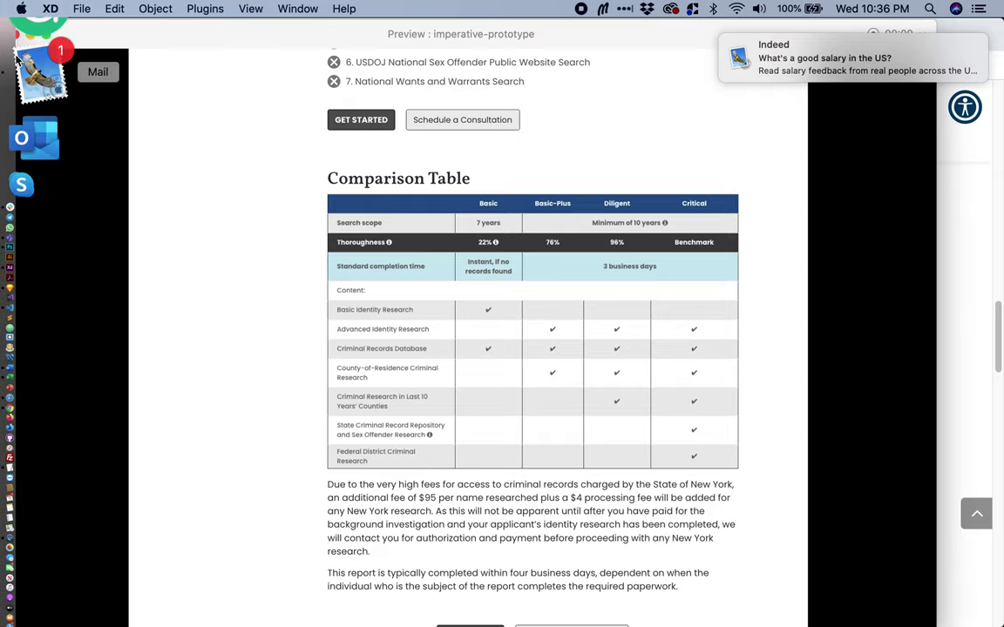
Quit Mail from its Dock menu, then scroll the preview back to the top.
{"action": "right_click", "coordinate": [16, 58]}
{"action": "left_click", "coordinate": [133, 142]}
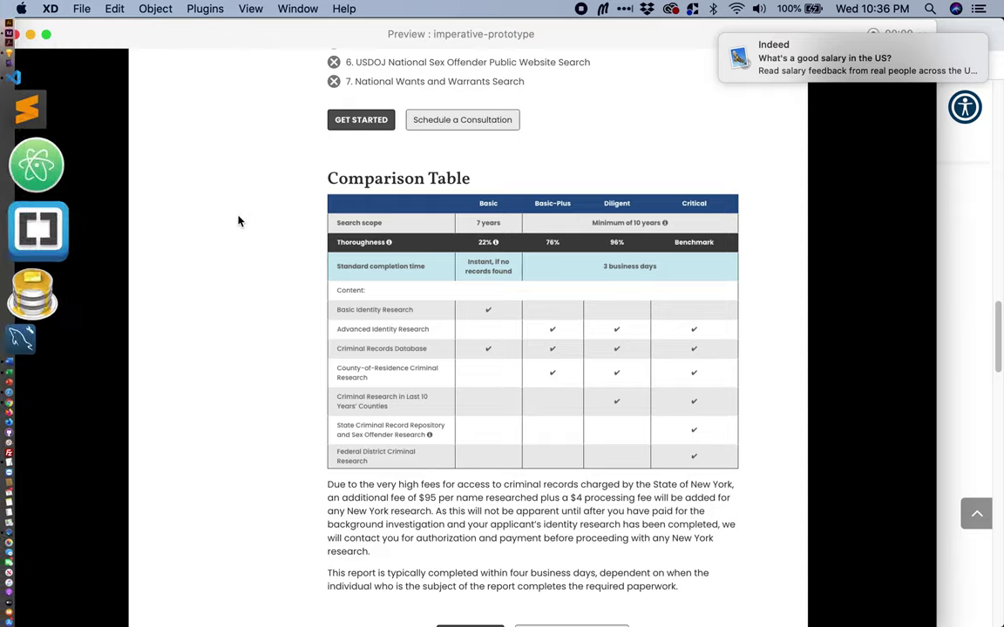
{"action": "scroll", "coordinate": [258, 356], "scroll_direction": "down", "scroll_amount": 1}
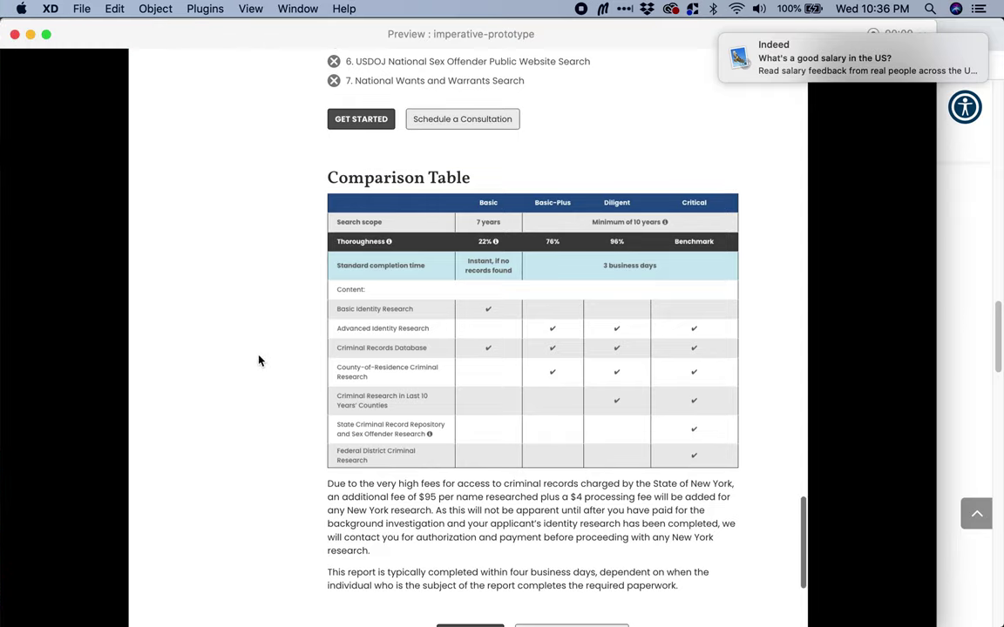
{"action": "scroll", "coordinate": [366, 473], "scroll_direction": "down", "scroll_amount": 3}
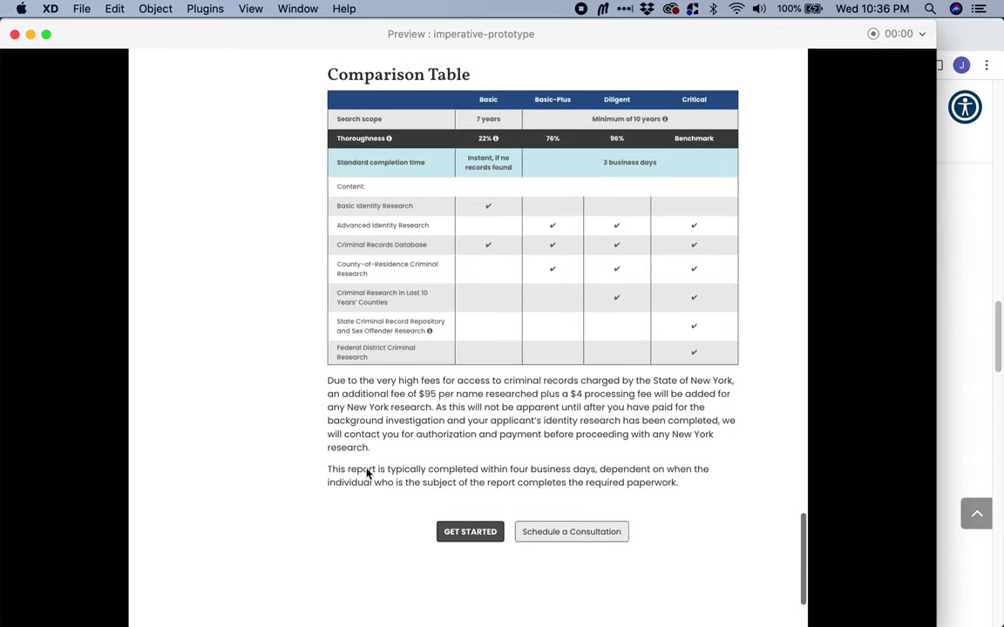
{"action": "scroll", "coordinate": [477, 530], "scroll_direction": "down", "scroll_amount": 3}
{"action": "scroll", "coordinate": [478, 531], "scroll_direction": "up", "scroll_amount": 12}
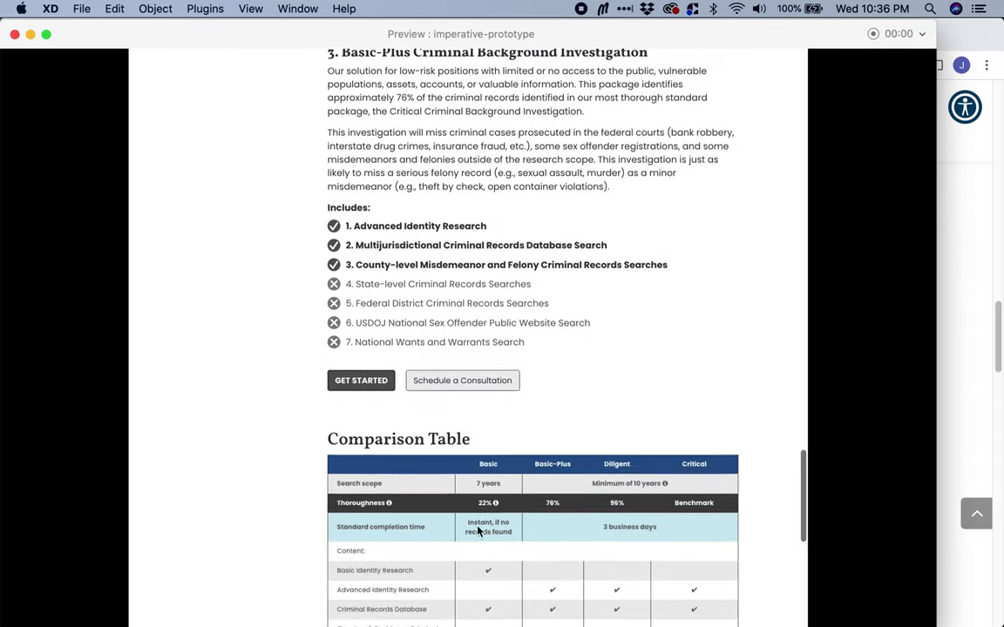
{"action": "scroll", "coordinate": [477, 531], "scroll_direction": "up", "scroll_amount": 12}
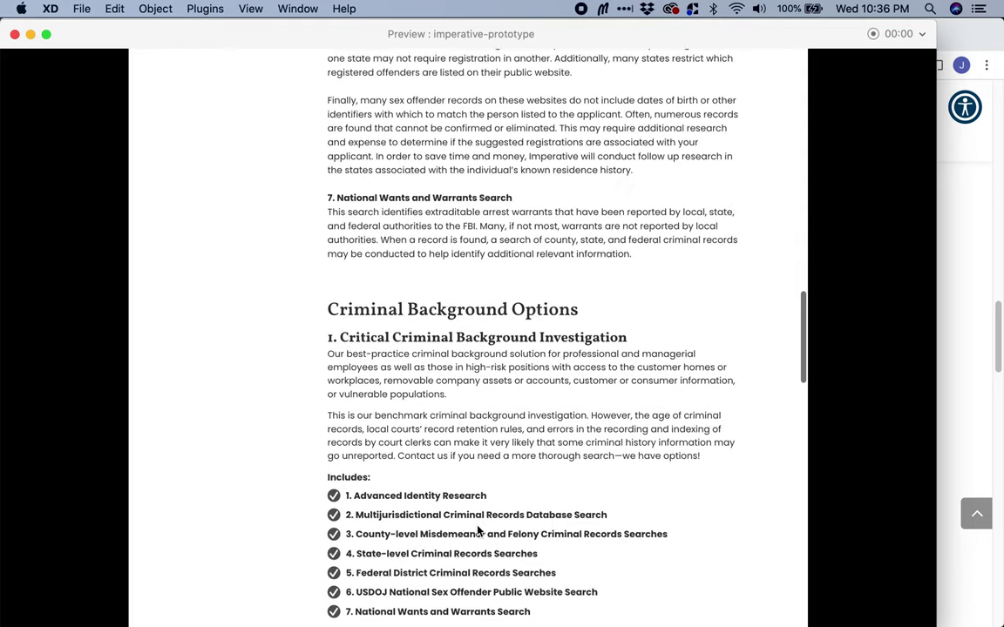
{"action": "scroll", "coordinate": [477, 530], "scroll_direction": "up", "scroll_amount": 15}
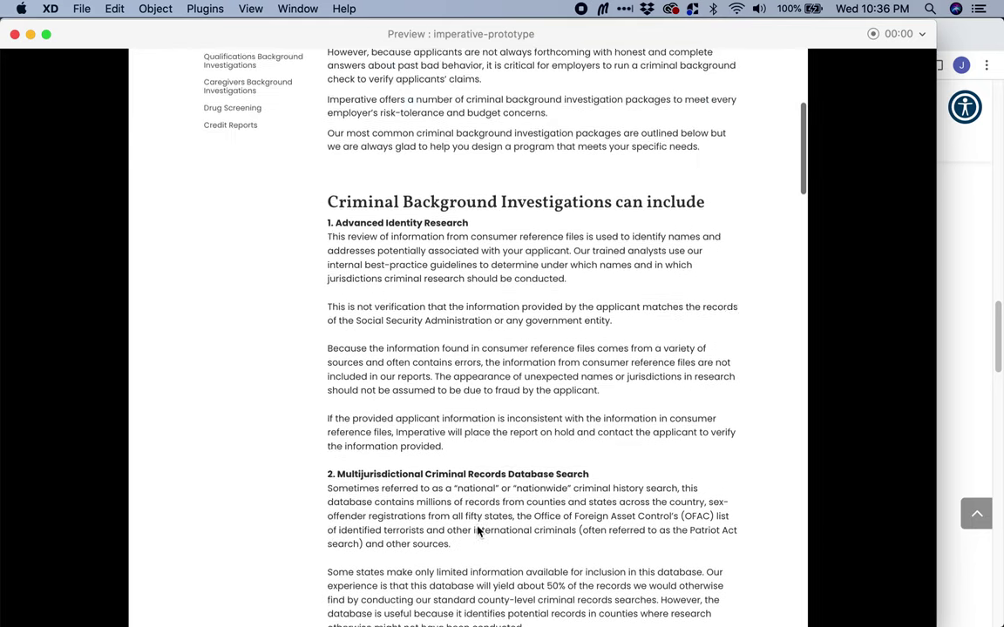
{"action": "scroll", "coordinate": [477, 530], "scroll_direction": "up", "scroll_amount": 5}
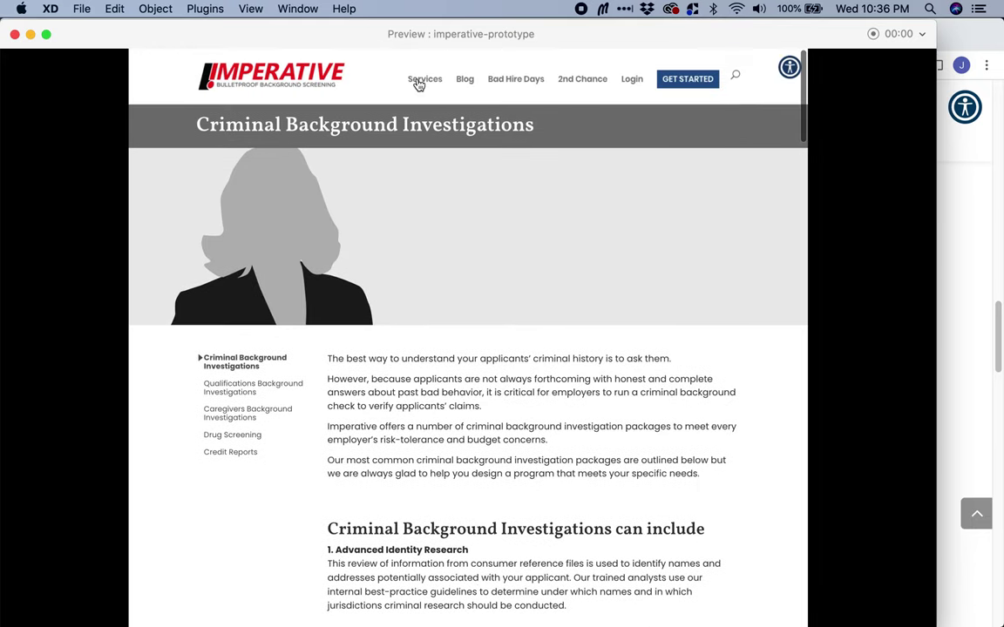
Step through the Qualifications, Caregivers, Drug Screening and Criminal pages, ending back on Qualifications.
{"action": "left_click", "coordinate": [425, 82]}
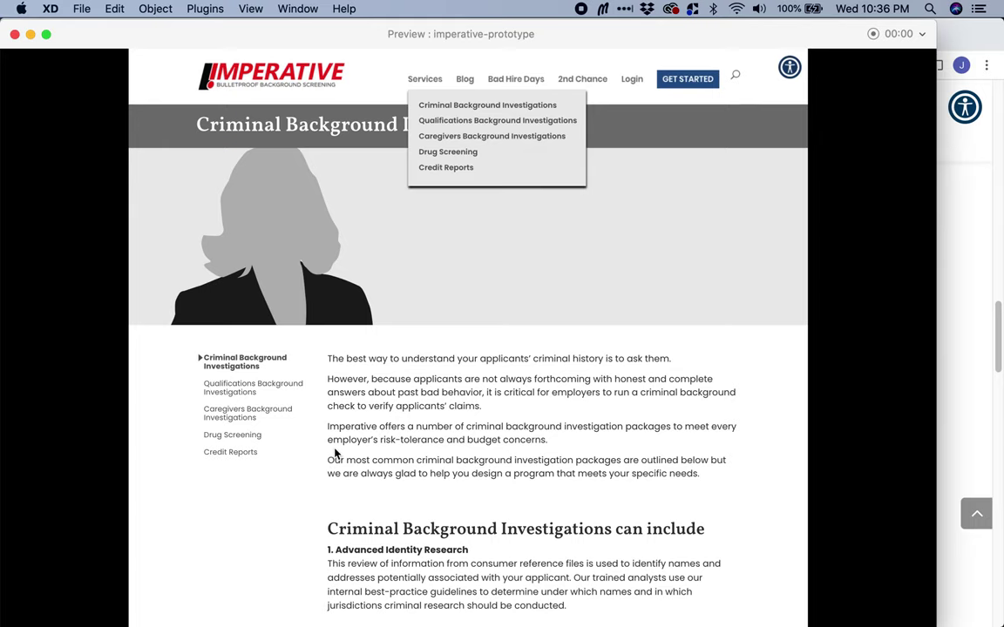
{"action": "left_click", "coordinate": [251, 392]}
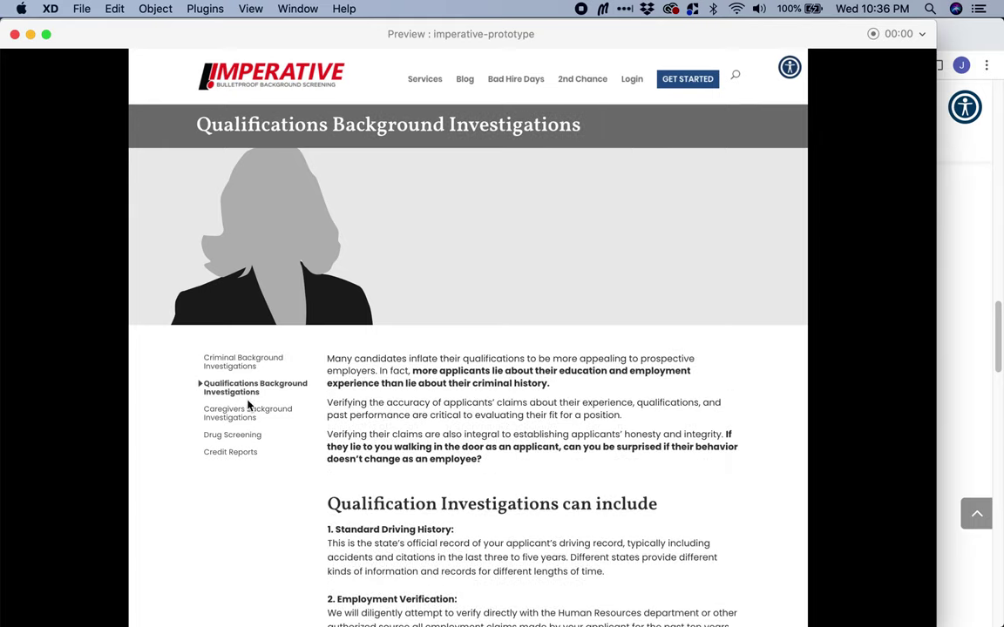
{"action": "left_click", "coordinate": [250, 413]}
{"action": "left_click", "coordinate": [250, 436]}
{"action": "left_click", "coordinate": [251, 370]}
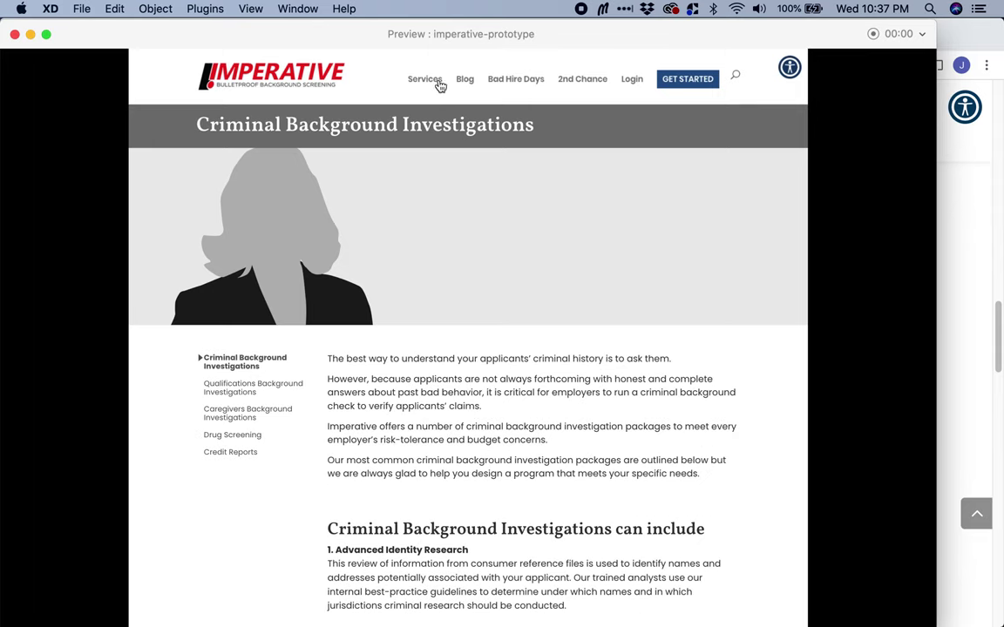
{"action": "mouse_move", "coordinate": [432, 80]}
{"action": "left_click", "coordinate": [445, 137]}
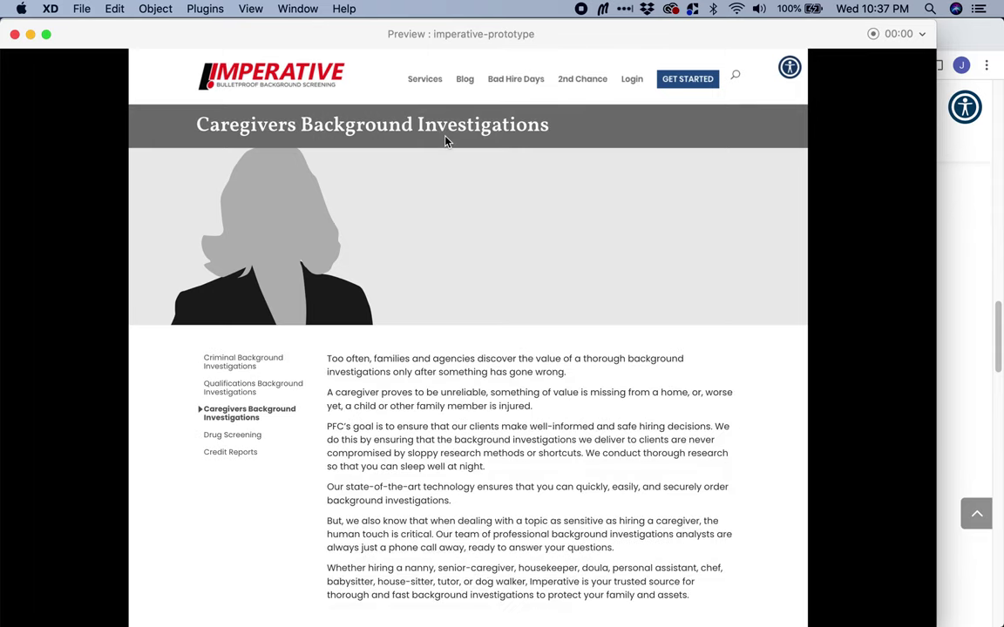
{"action": "left_click", "coordinate": [236, 389]}
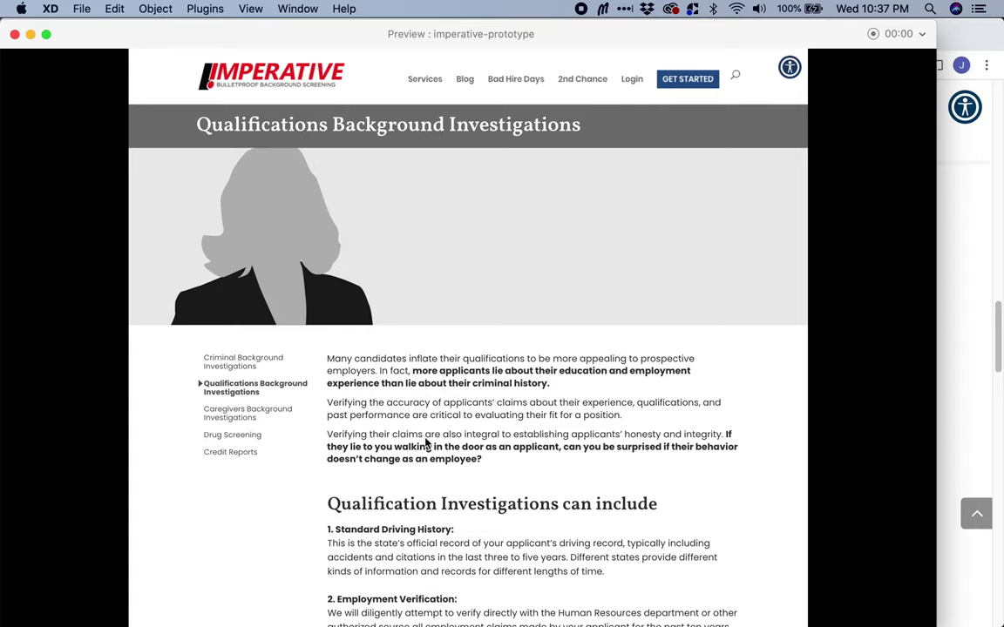
Scroll down the Qualifications page through its options table to the footer.
{"action": "scroll", "coordinate": [414, 408], "scroll_direction": "down", "scroll_amount": 1}
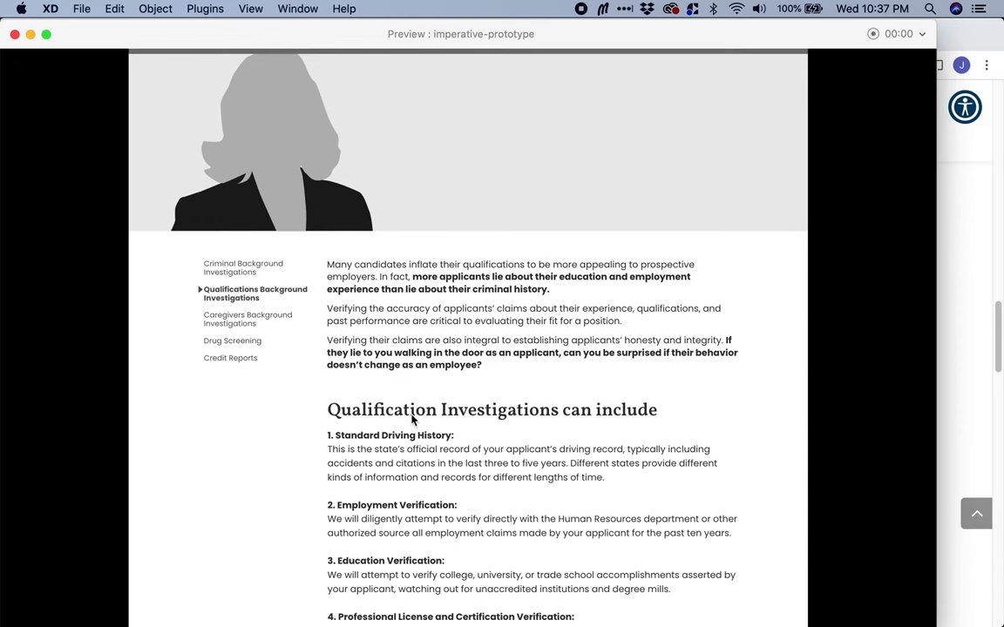
{"action": "scroll", "coordinate": [414, 414], "scroll_direction": "down", "scroll_amount": 2}
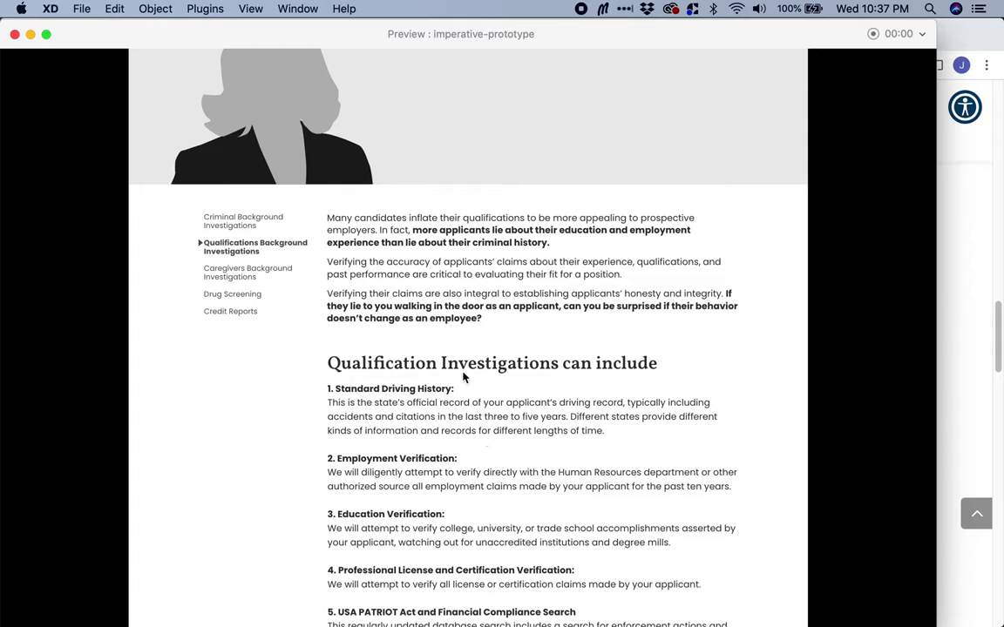
{"action": "scroll", "coordinate": [449, 467], "scroll_direction": "down", "scroll_amount": 5}
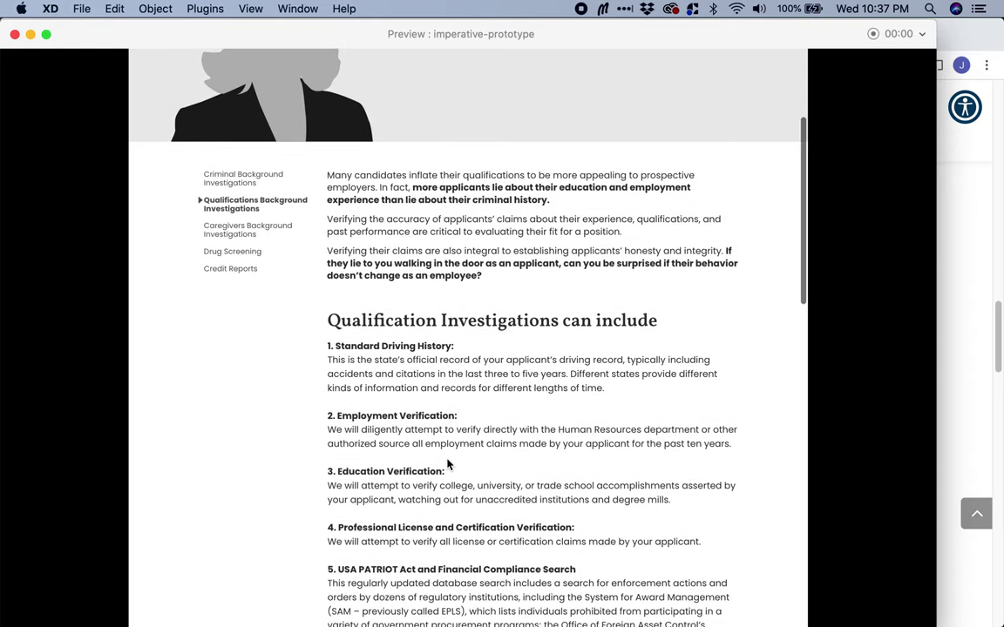
{"action": "scroll", "coordinate": [449, 468], "scroll_direction": "down", "scroll_amount": 8}
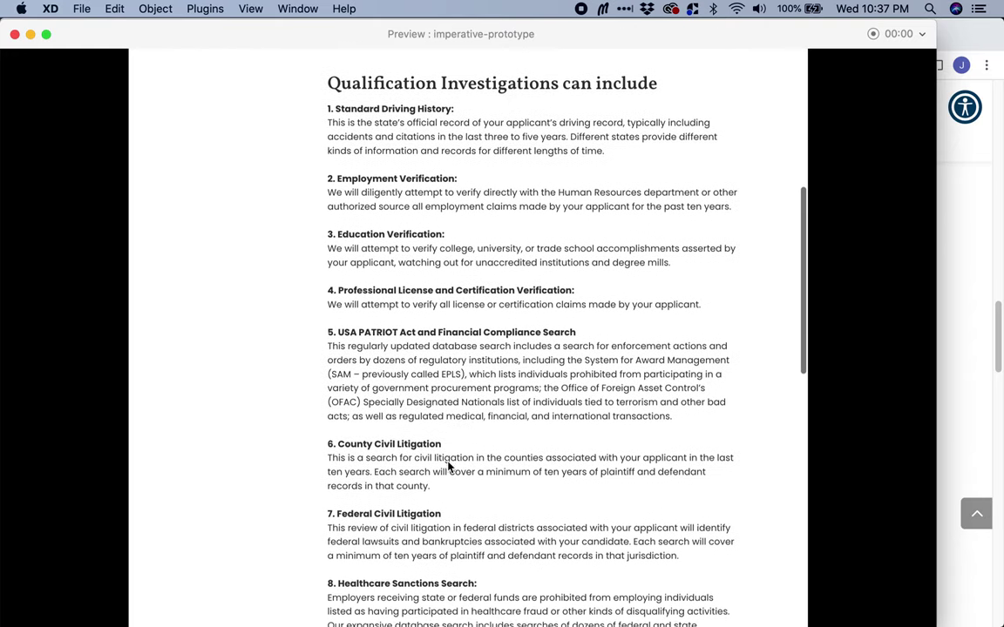
{"action": "scroll", "coordinate": [449, 468], "scroll_direction": "down", "scroll_amount": 2}
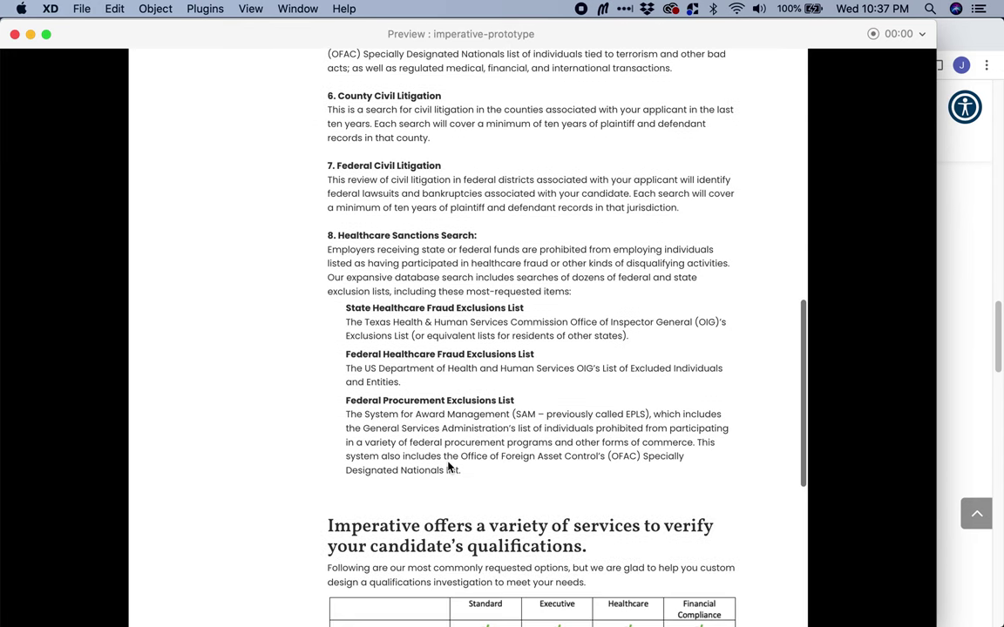
{"action": "scroll", "coordinate": [449, 468], "scroll_direction": "down", "scroll_amount": 1}
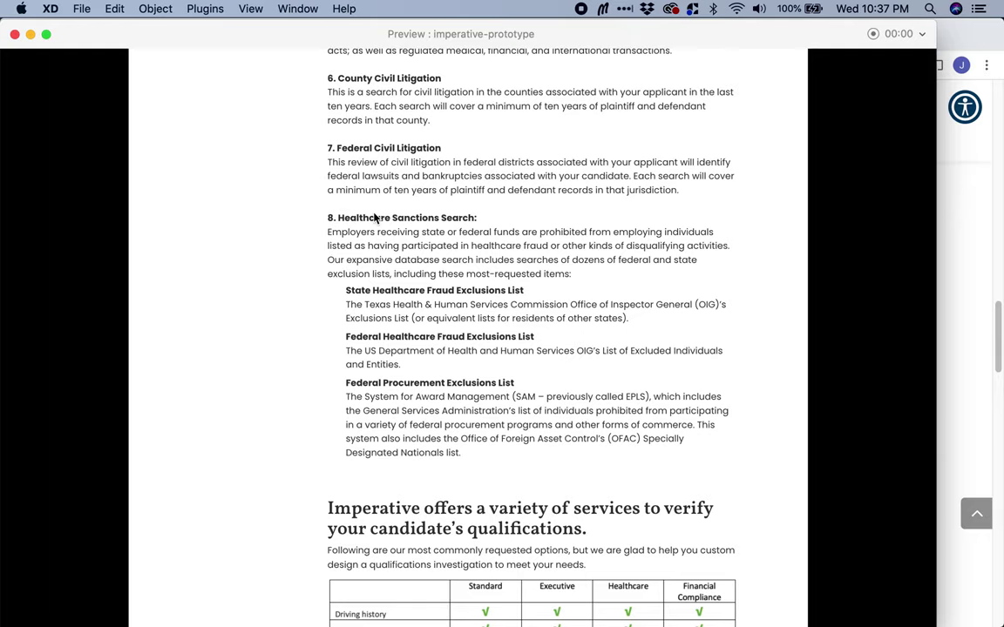
{"action": "scroll", "coordinate": [414, 365], "scroll_direction": "down", "scroll_amount": 2}
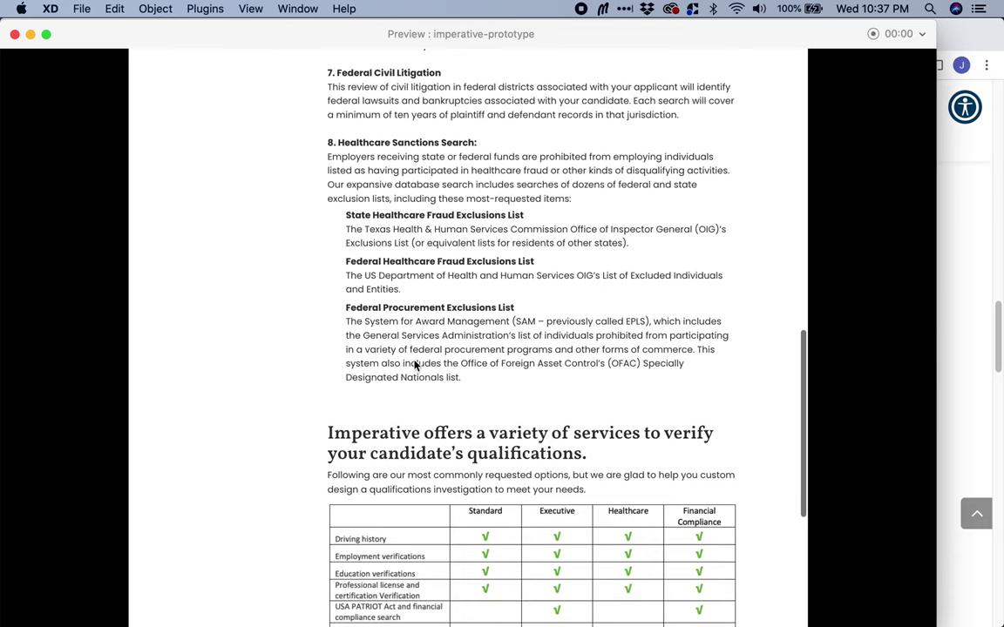
{"action": "scroll", "coordinate": [415, 365], "scroll_direction": "down", "scroll_amount": 3}
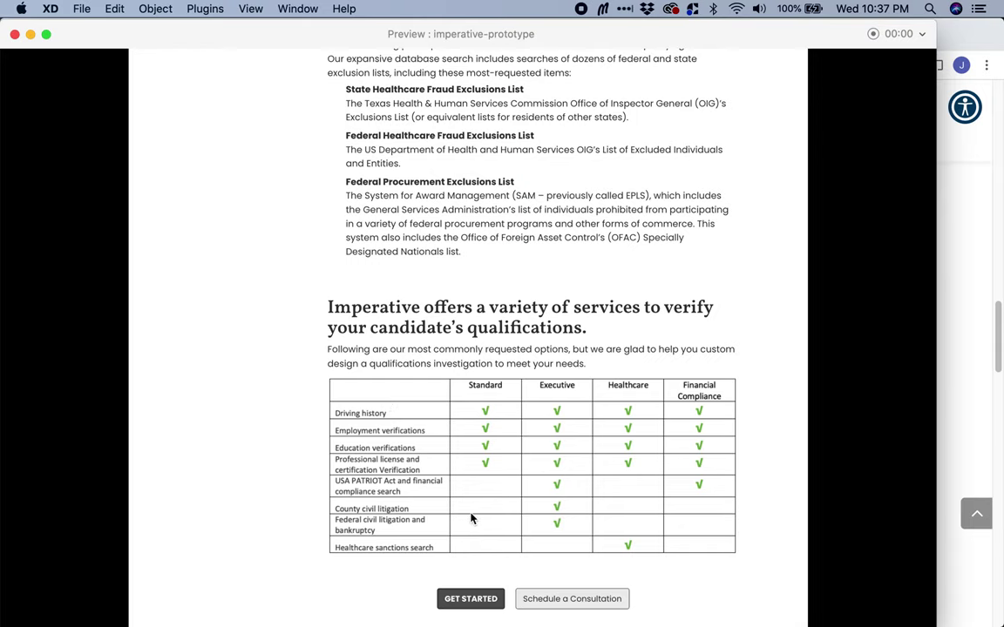
{"action": "scroll", "coordinate": [475, 416], "scroll_direction": "down", "scroll_amount": 2}
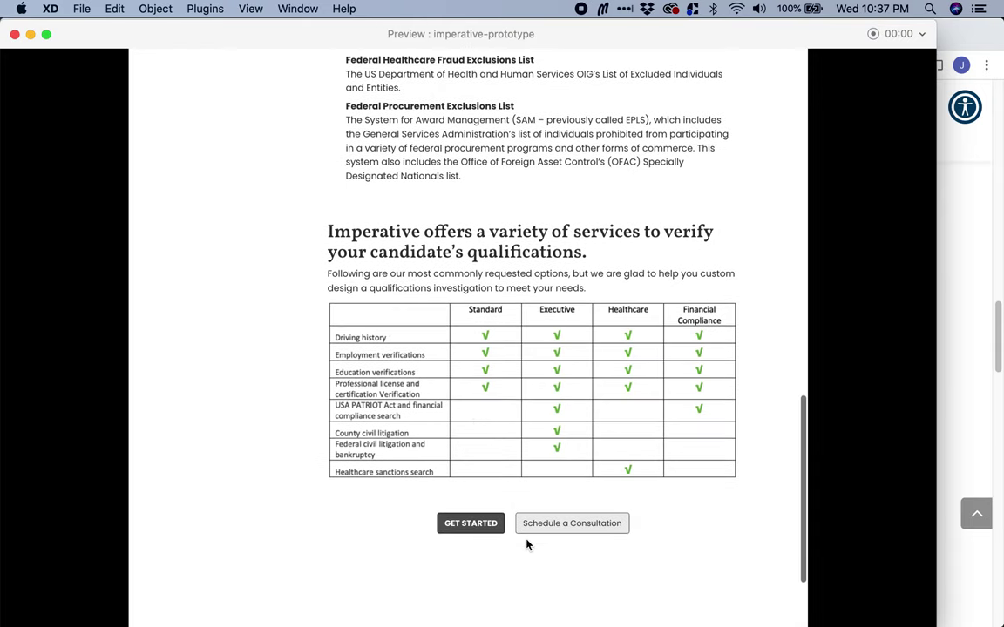
{"action": "scroll", "coordinate": [576, 548], "scroll_direction": "down", "scroll_amount": 1}
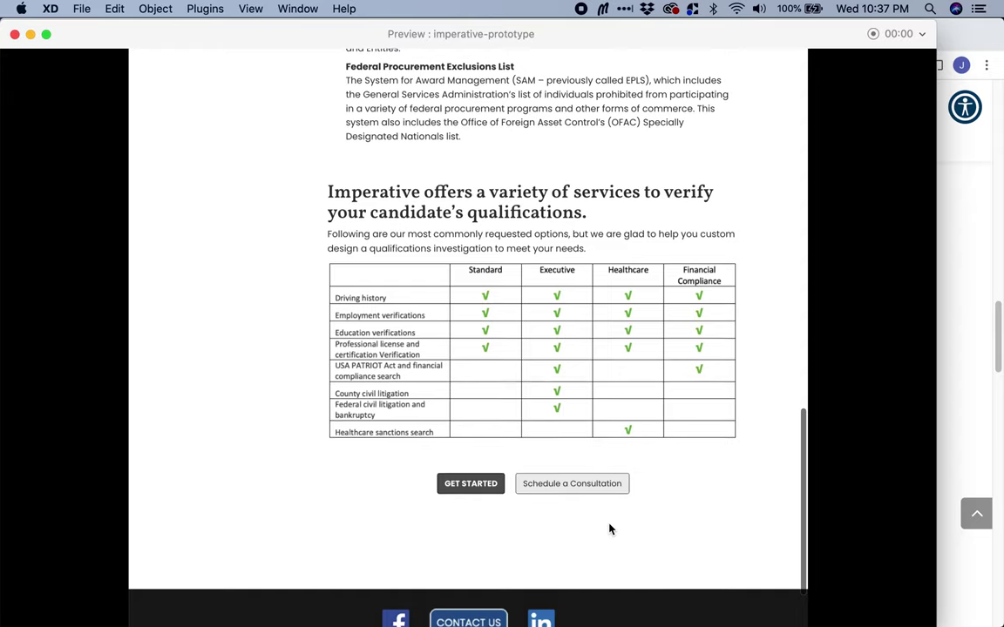
Scroll back up and open the Caregivers Background Investigations page from the sidebar.
{"action": "scroll", "coordinate": [610, 529], "scroll_direction": "up", "scroll_amount": 3}
{"action": "scroll", "coordinate": [610, 529], "scroll_direction": "up", "scroll_amount": 15}
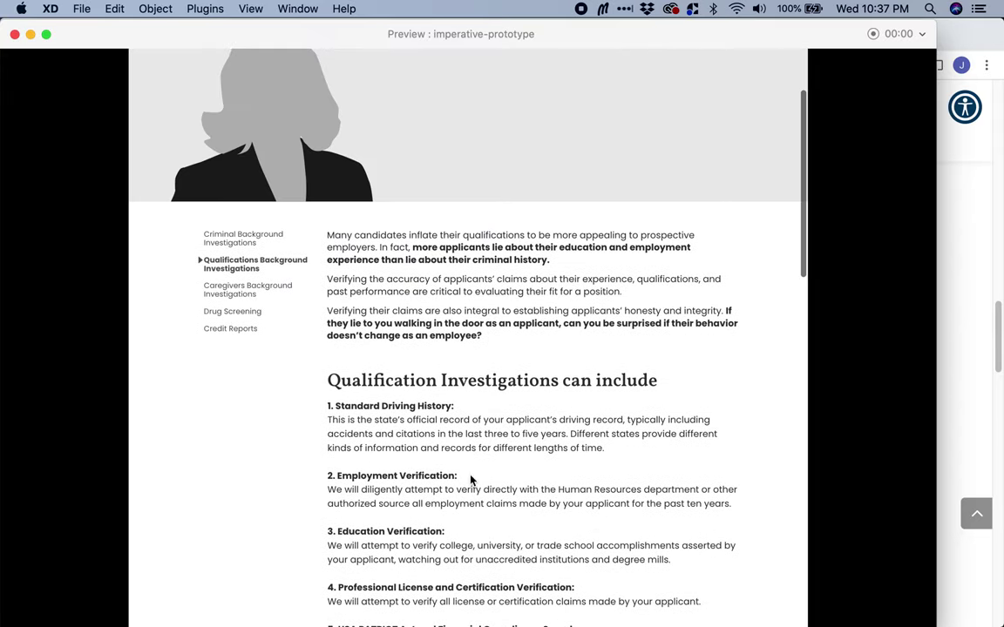
{"action": "left_click", "coordinate": [264, 290]}
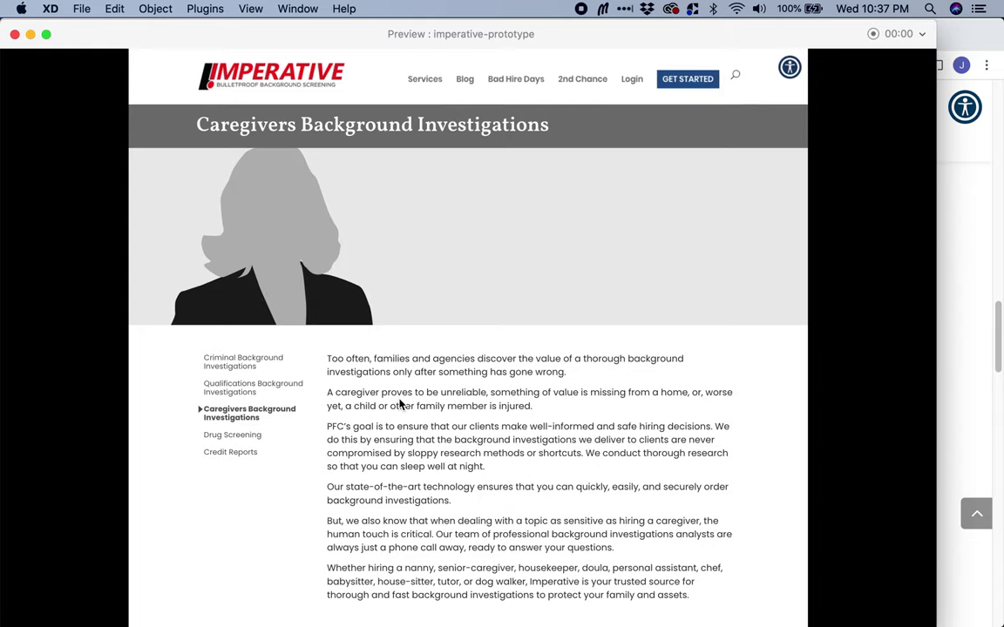
{"action": "key", "text": "super+Tab"}
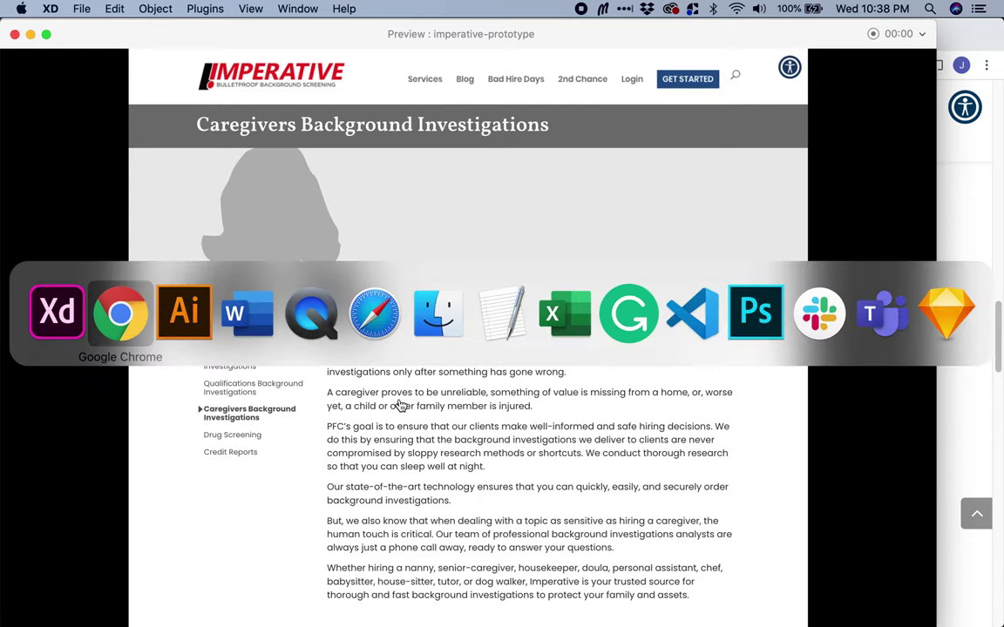
In Illustrator, zoom into the caregivers page mockup's package list, then return to the XD preview.
{"action": "key", "text": "super+Tab"}
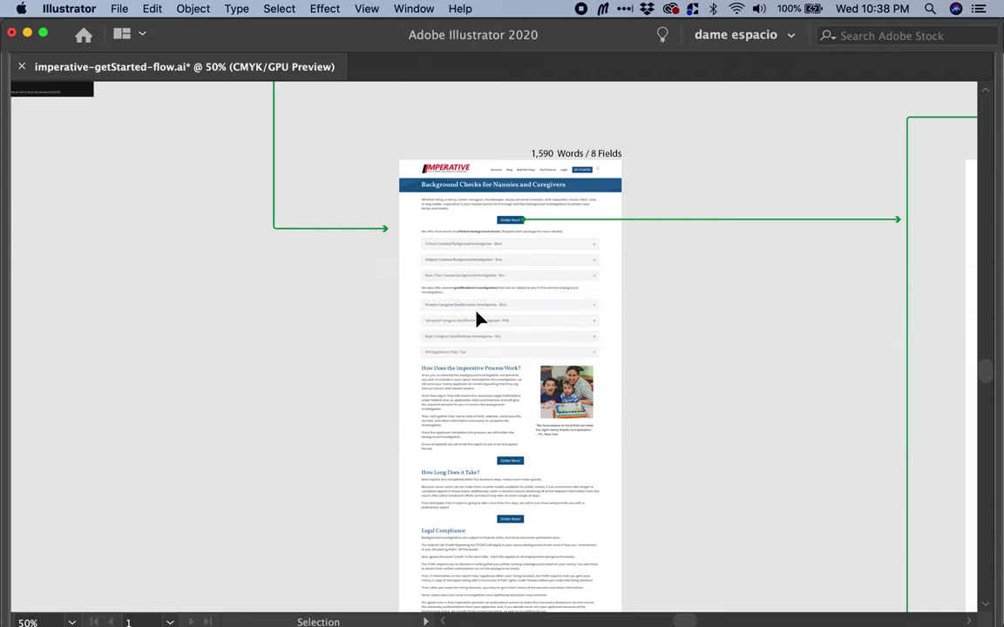
{"action": "key", "text": "z"}
{"action": "left_click_drag", "start_coordinate": [391, 213], "coordinate": [659, 431]}
{"action": "left_click_drag", "start_coordinate": [222, 121], "coordinate": [743, 312]}
{"action": "key", "text": "v"}
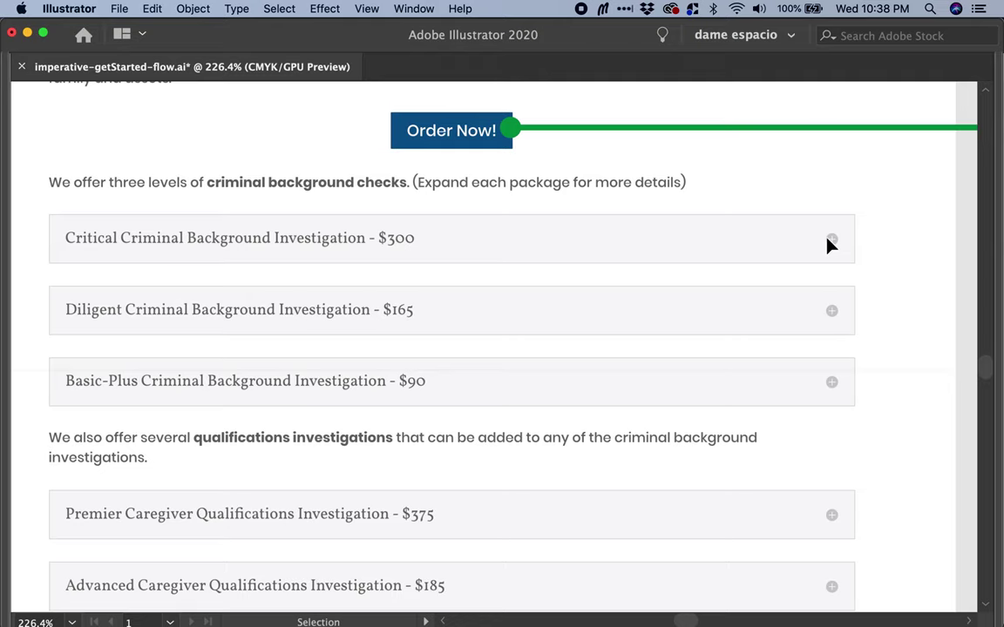
{"action": "key", "text": "super+Tab"}
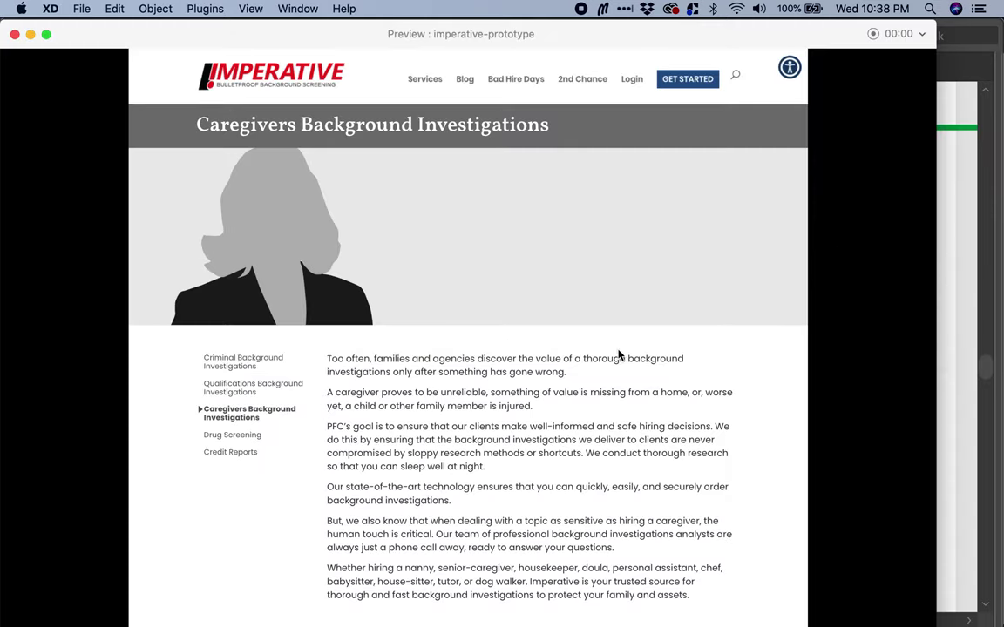
{"action": "scroll", "coordinate": [606, 425], "scroll_direction": "down", "scroll_amount": 2}
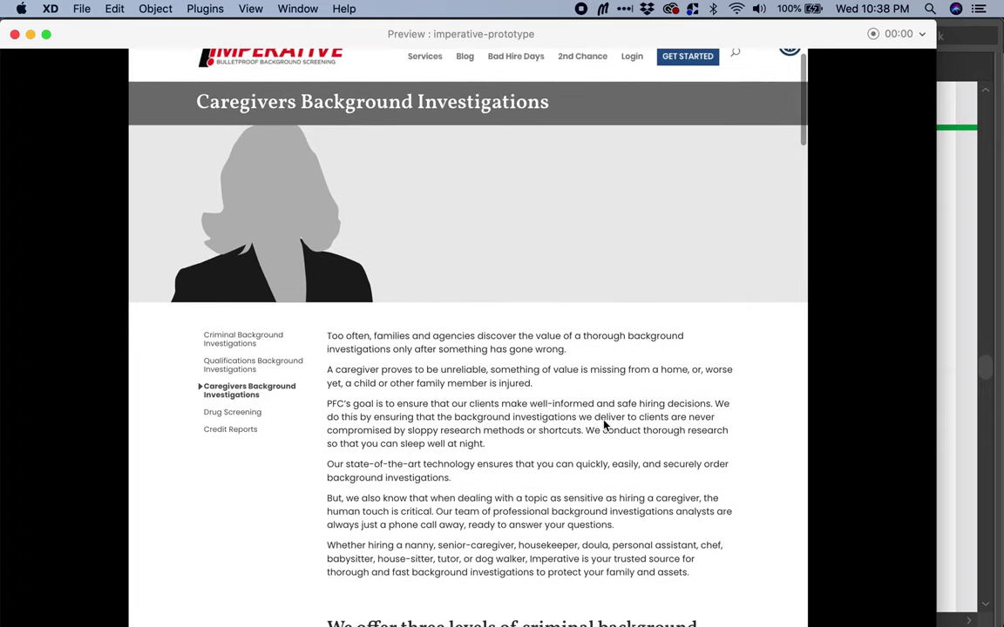
{"action": "scroll", "coordinate": [485, 427], "scroll_direction": "down", "scroll_amount": 4}
{"action": "scroll", "coordinate": [485, 427], "scroll_direction": "down", "scroll_amount": 5}
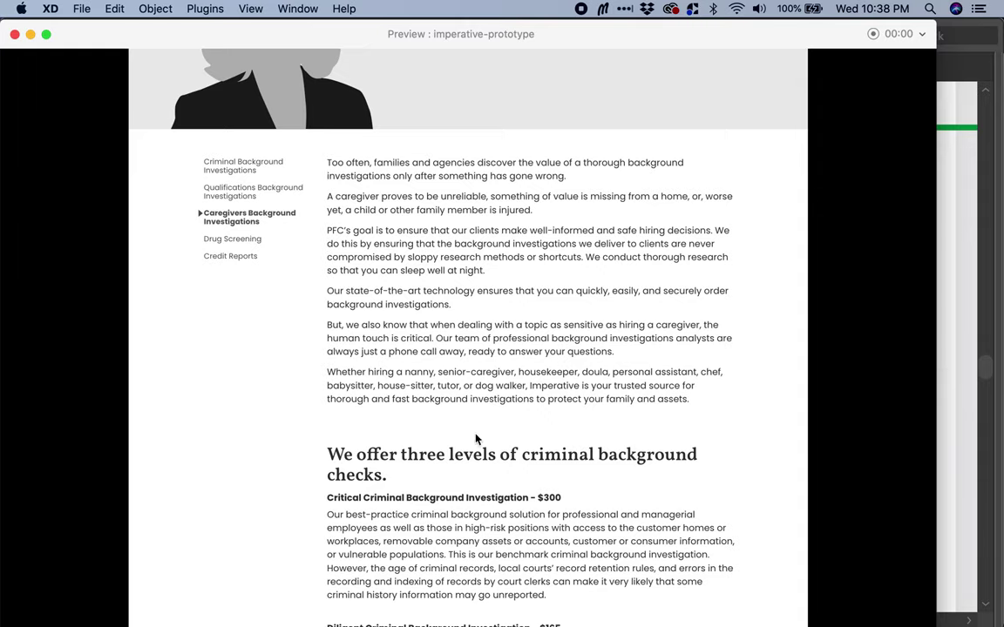
{"action": "scroll", "coordinate": [475, 445], "scroll_direction": "down", "scroll_amount": 7}
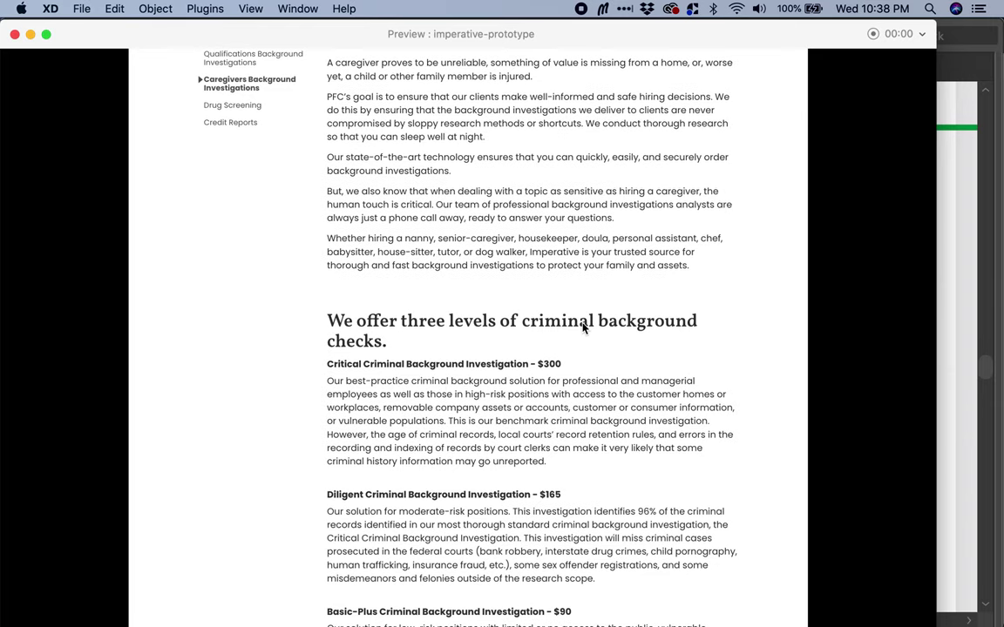
{"action": "scroll", "coordinate": [577, 329], "scroll_direction": "up", "scroll_amount": 3}
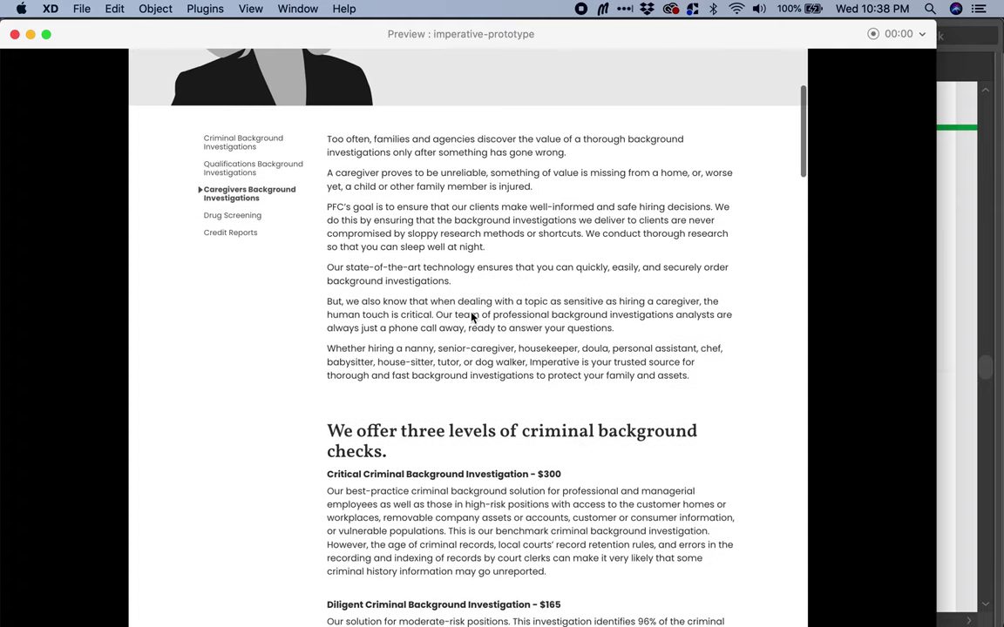
Reopen the Caregivers page via the Criminal page and scroll through its upper content.
{"action": "left_click", "coordinate": [252, 150]}
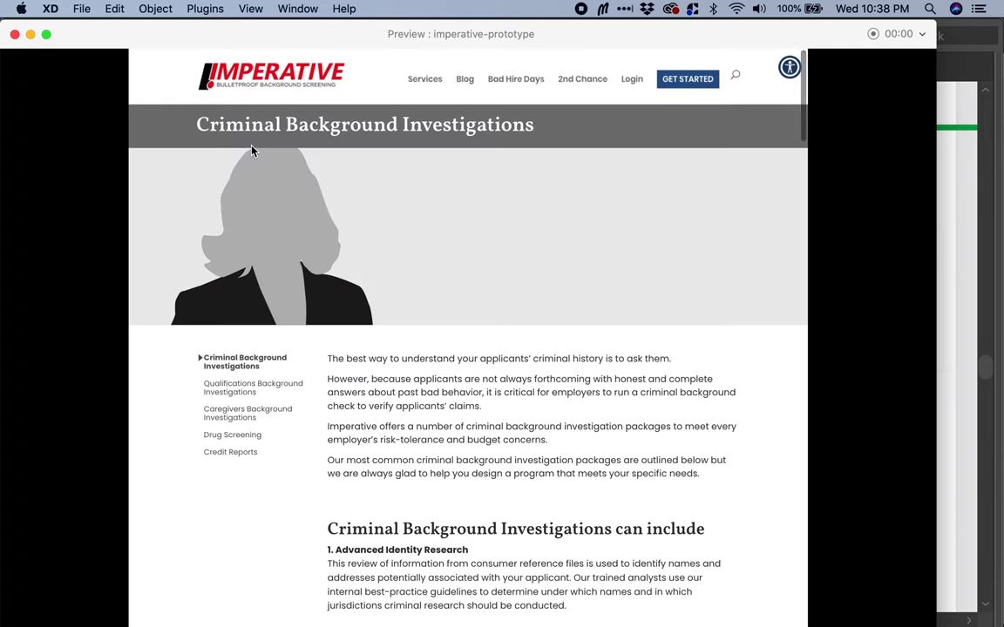
{"action": "left_click", "coordinate": [271, 418]}
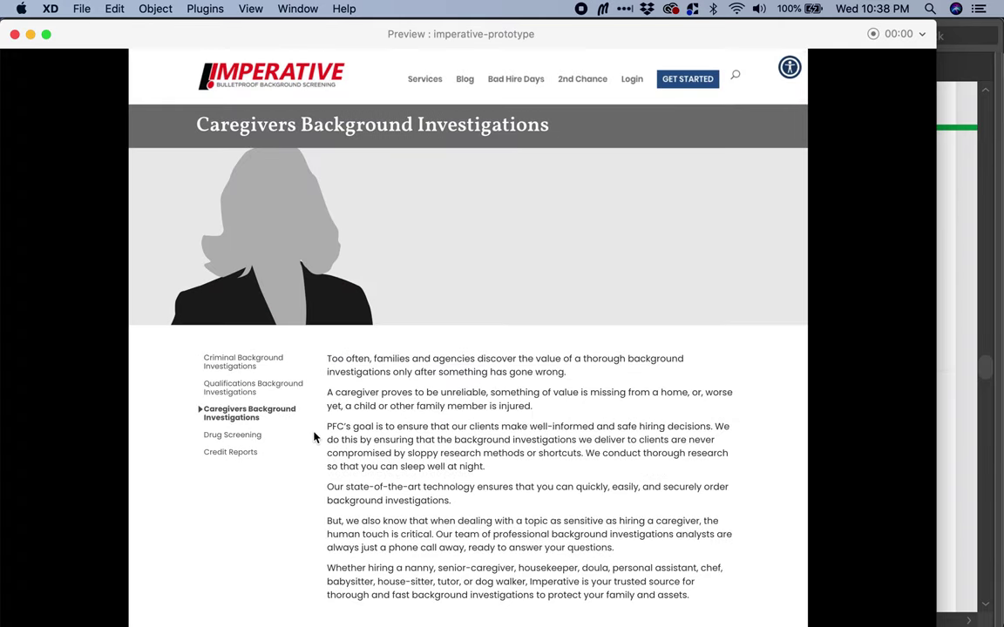
{"action": "scroll", "coordinate": [447, 497], "scroll_direction": "down", "scroll_amount": 3}
{"action": "scroll", "coordinate": [446, 497], "scroll_direction": "down", "scroll_amount": 6}
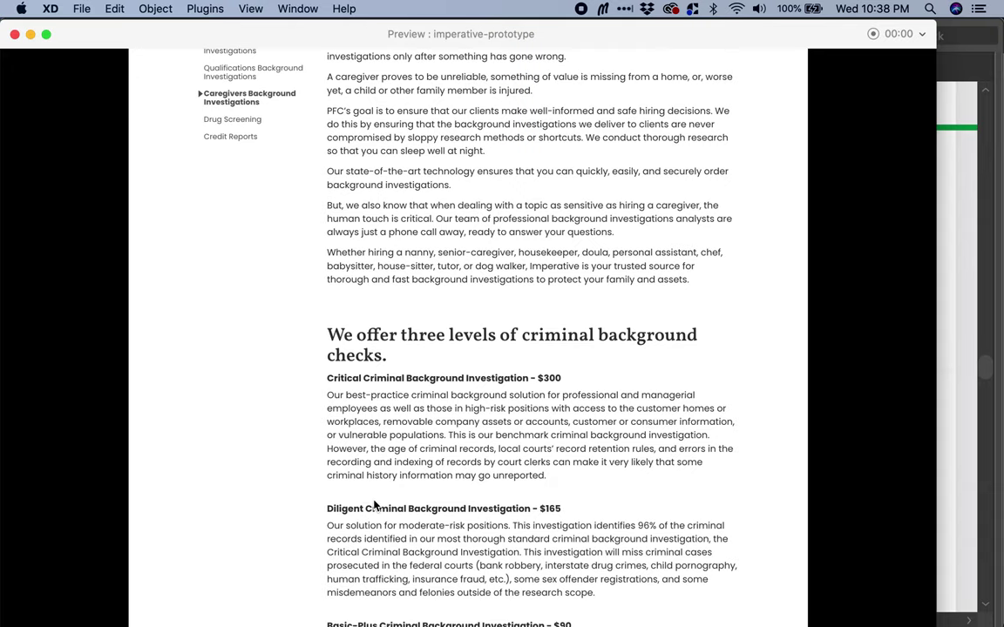
{"action": "scroll", "coordinate": [404, 422], "scroll_direction": "down", "scroll_amount": 2}
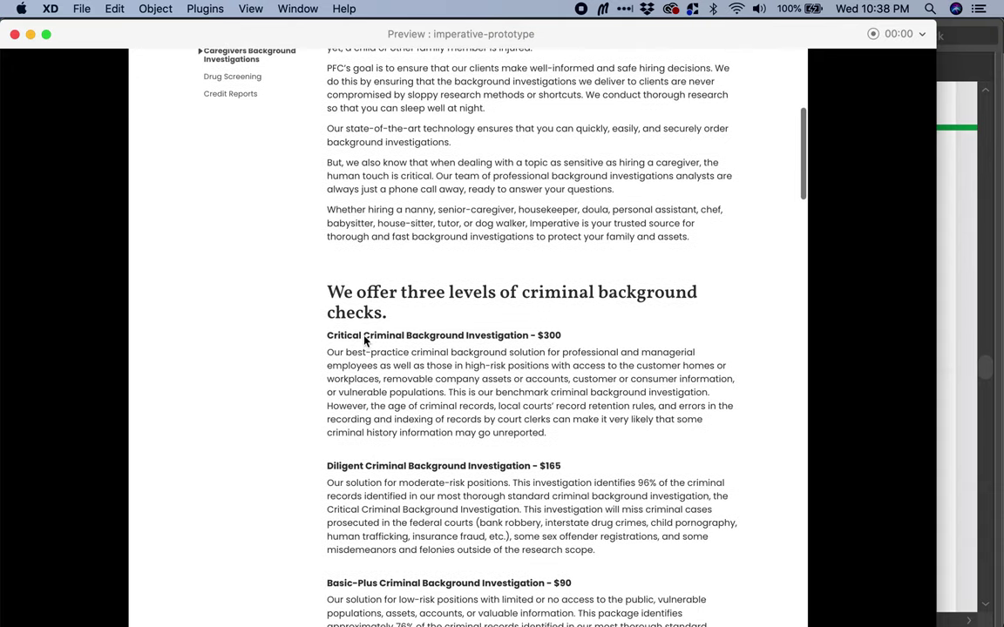
{"action": "scroll", "coordinate": [438, 438], "scroll_direction": "down", "scroll_amount": 5}
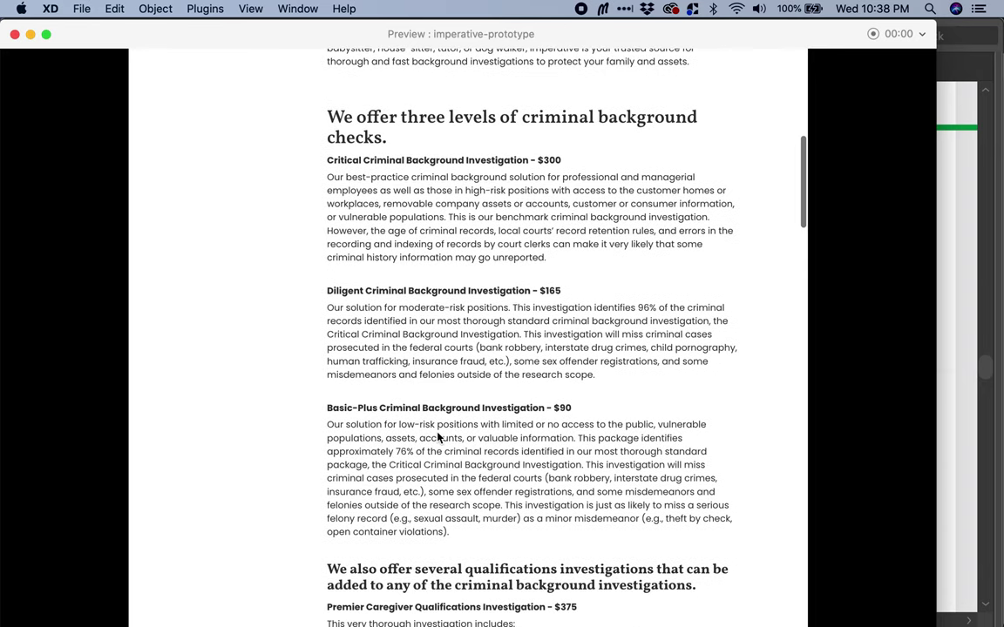
{"action": "scroll", "coordinate": [438, 437], "scroll_direction": "down", "scroll_amount": 5}
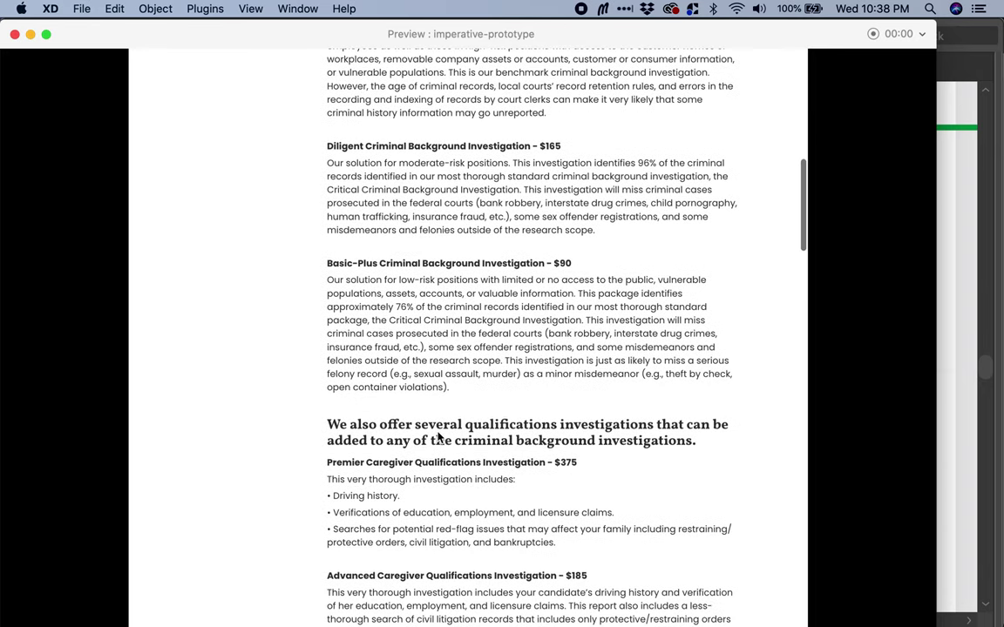
{"action": "scroll", "coordinate": [438, 438], "scroll_direction": "down", "scroll_amount": 2}
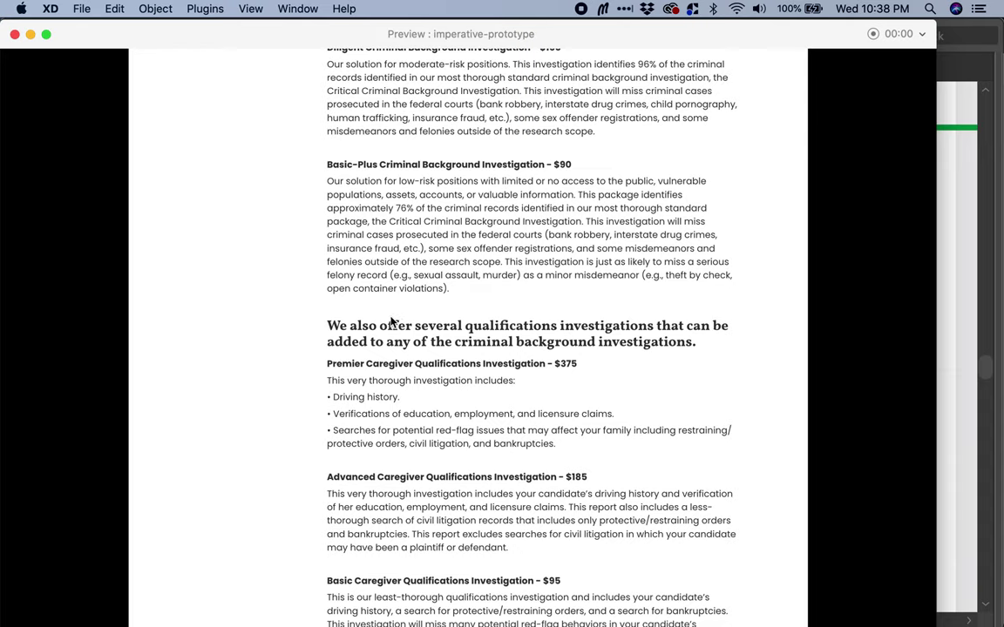
{"action": "scroll", "coordinate": [467, 387], "scroll_direction": "down", "scroll_amount": 5}
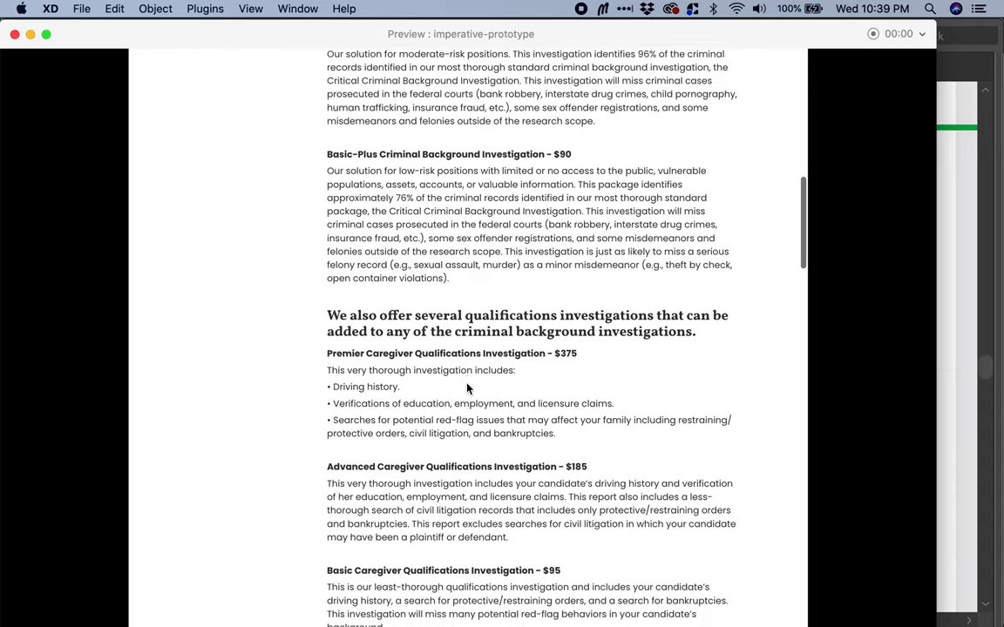
{"action": "scroll", "coordinate": [468, 390], "scroll_direction": "down", "scroll_amount": 2}
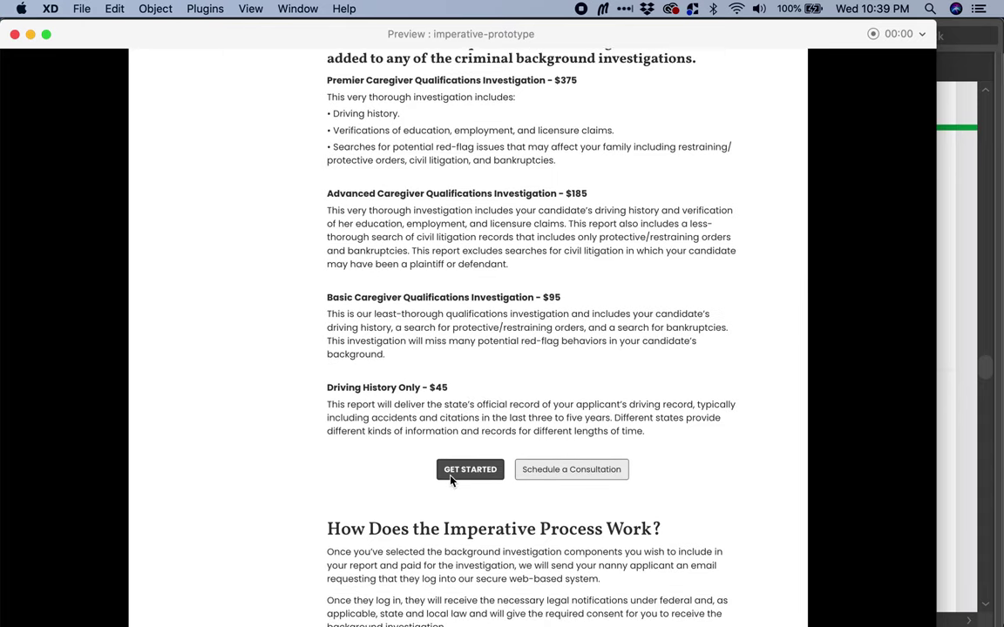
{"action": "scroll", "coordinate": [450, 480], "scroll_direction": "up", "scroll_amount": 5}
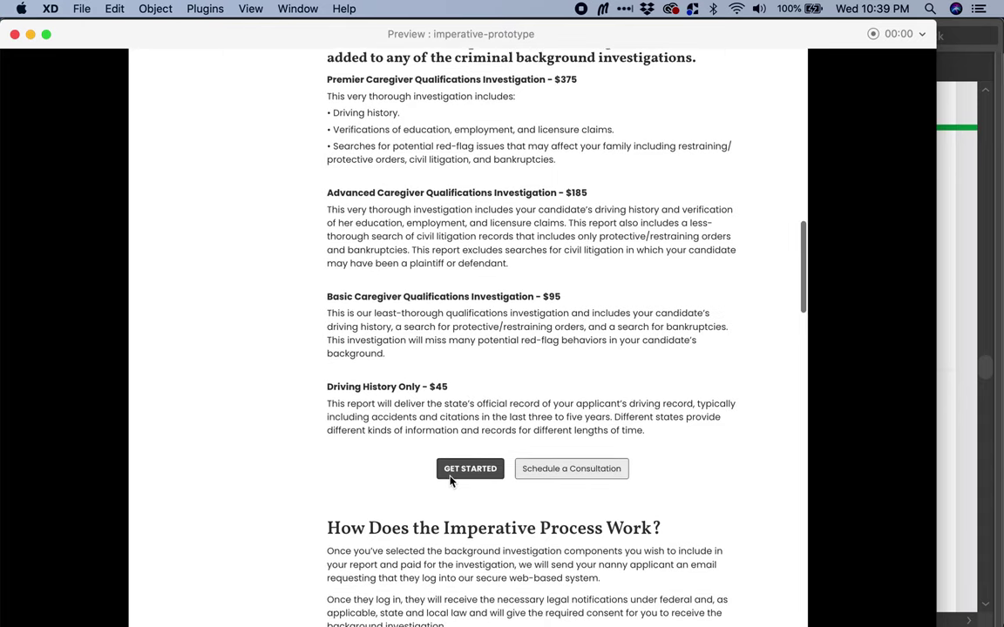
{"action": "scroll", "coordinate": [451, 480], "scroll_direction": "up", "scroll_amount": 15}
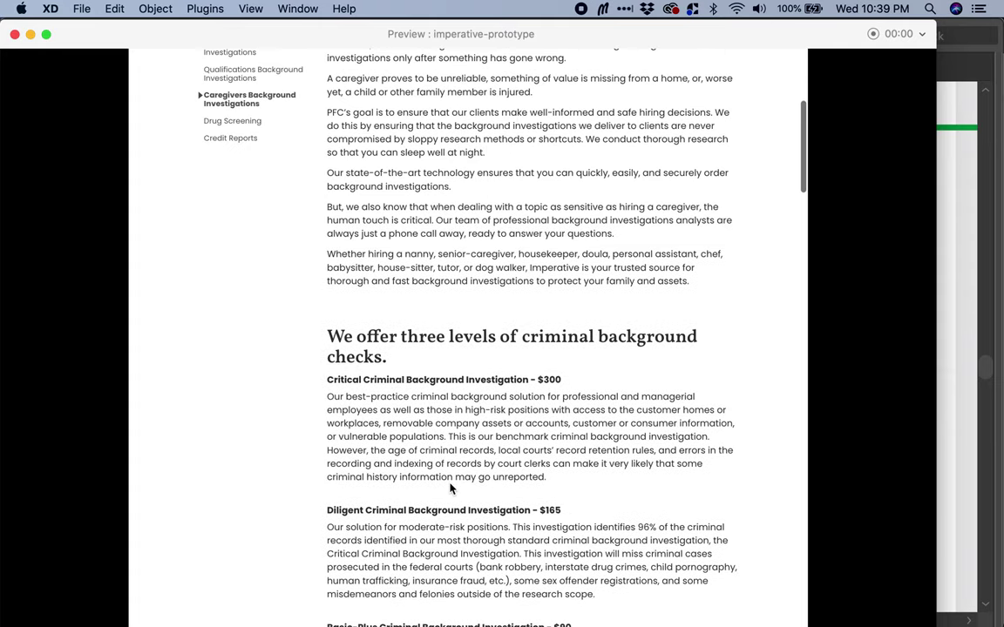
{"action": "scroll", "coordinate": [451, 488], "scroll_direction": "up", "scroll_amount": 3}
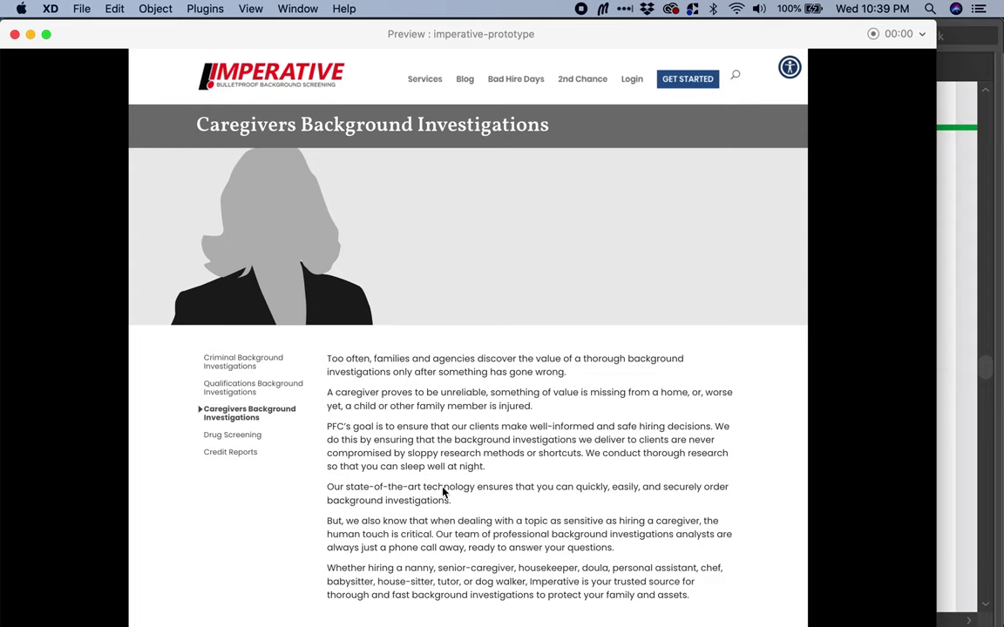
Scroll the Caregivers page down to its bottom and back up to the header and title.
{"action": "scroll", "coordinate": [446, 491], "scroll_direction": "down", "scroll_amount": 15}
{"action": "scroll", "coordinate": [442, 493], "scroll_direction": "down", "scroll_amount": 10}
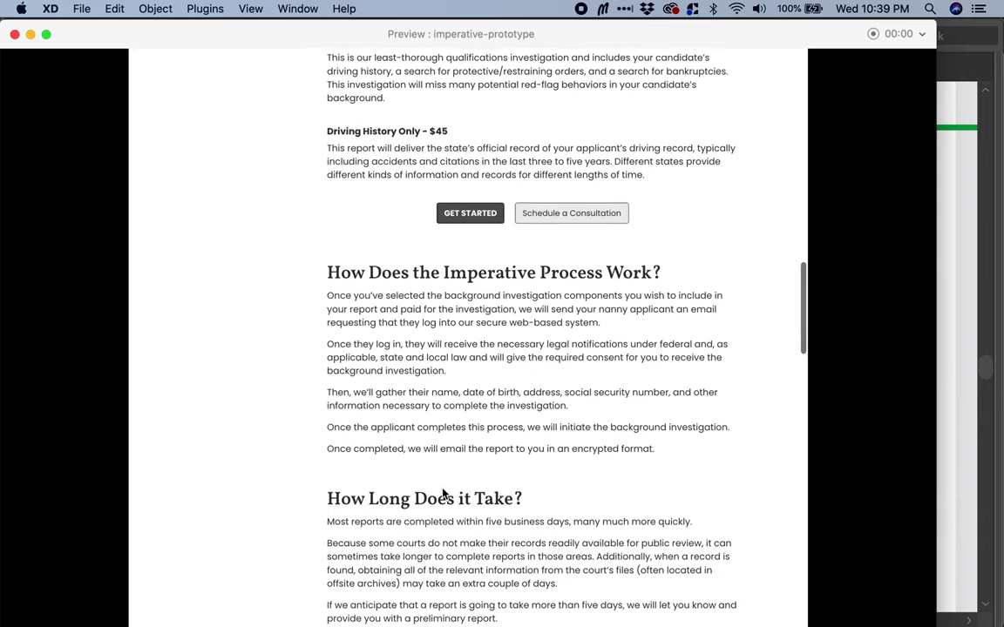
{"action": "scroll", "coordinate": [442, 493], "scroll_direction": "down", "scroll_amount": 2}
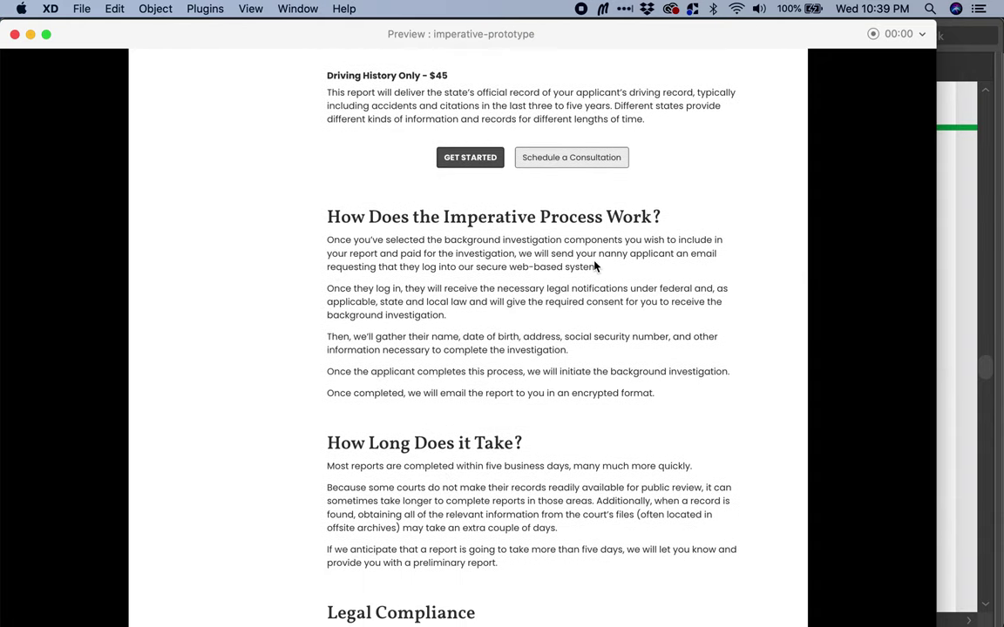
{"action": "scroll", "coordinate": [431, 466], "scroll_direction": "down", "scroll_amount": 3}
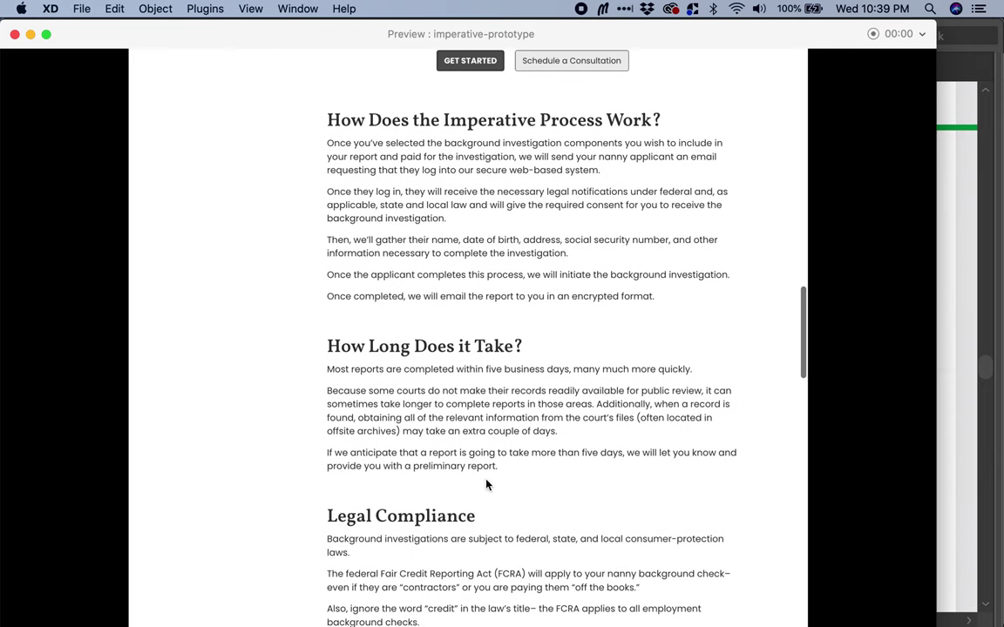
{"action": "scroll", "coordinate": [465, 512], "scroll_direction": "down", "scroll_amount": 3}
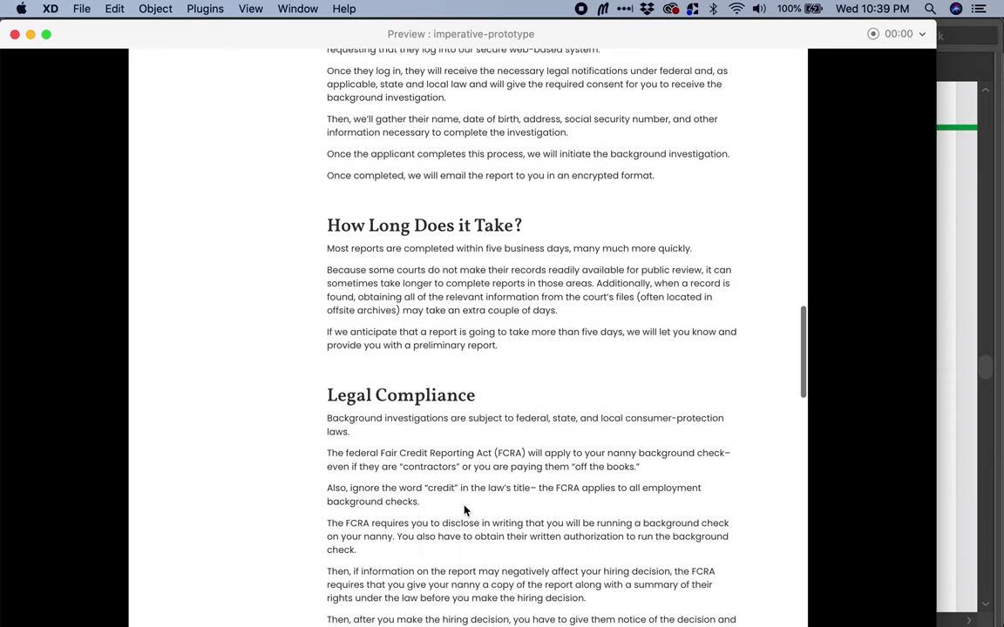
{"action": "scroll", "coordinate": [464, 511], "scroll_direction": "down", "scroll_amount": 3}
{"action": "scroll", "coordinate": [464, 511], "scroll_direction": "down", "scroll_amount": 3}
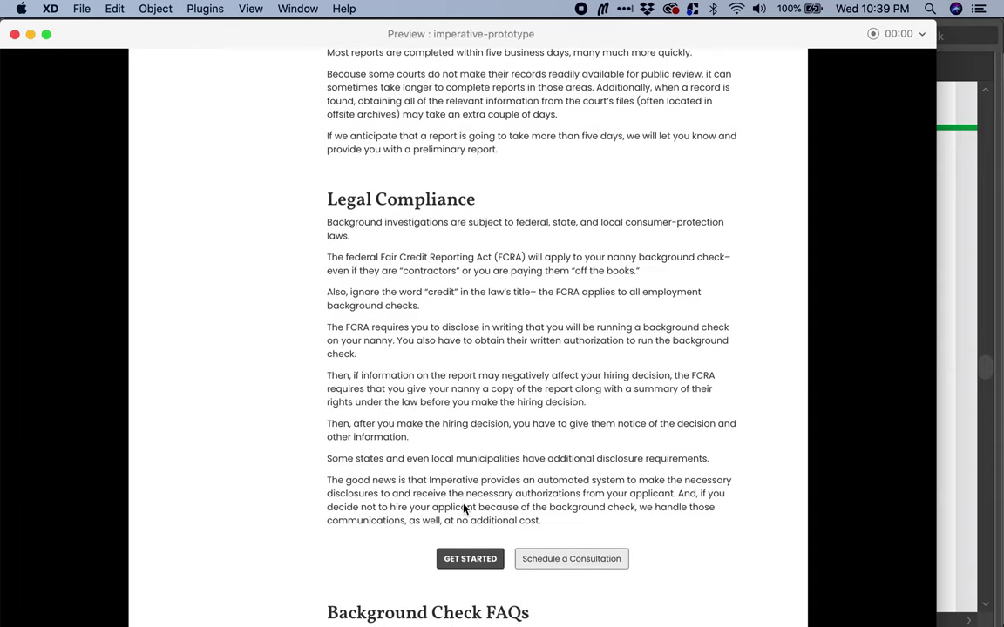
{"action": "scroll", "coordinate": [464, 511], "scroll_direction": "down", "scroll_amount": 2}
{"action": "scroll", "coordinate": [463, 510], "scroll_direction": "down", "scroll_amount": 7}
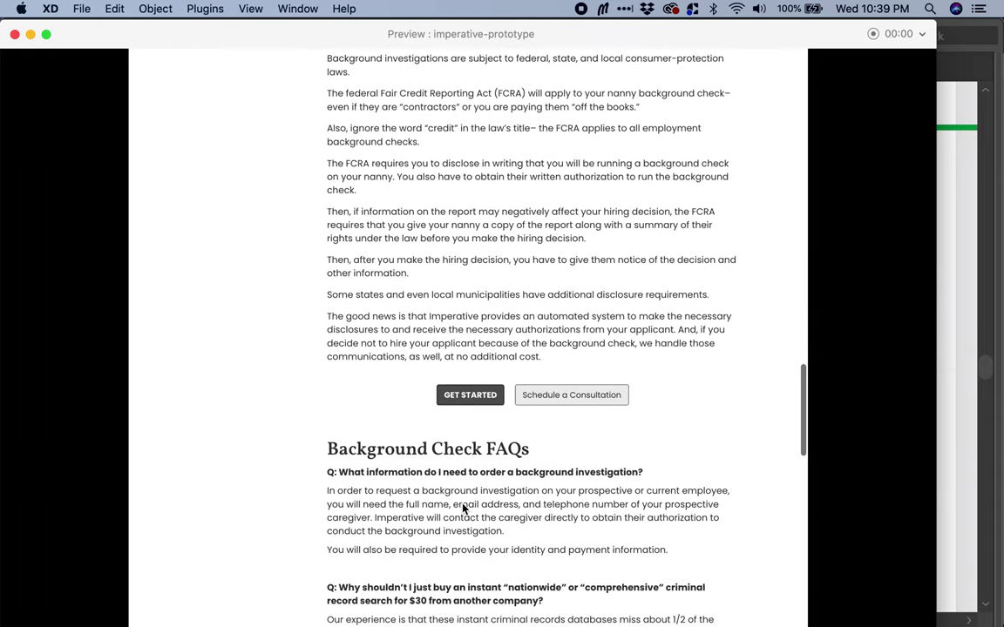
{"action": "scroll", "coordinate": [502, 469], "scroll_direction": "down", "scroll_amount": 5}
{"action": "scroll", "coordinate": [502, 468], "scroll_direction": "down", "scroll_amount": 12}
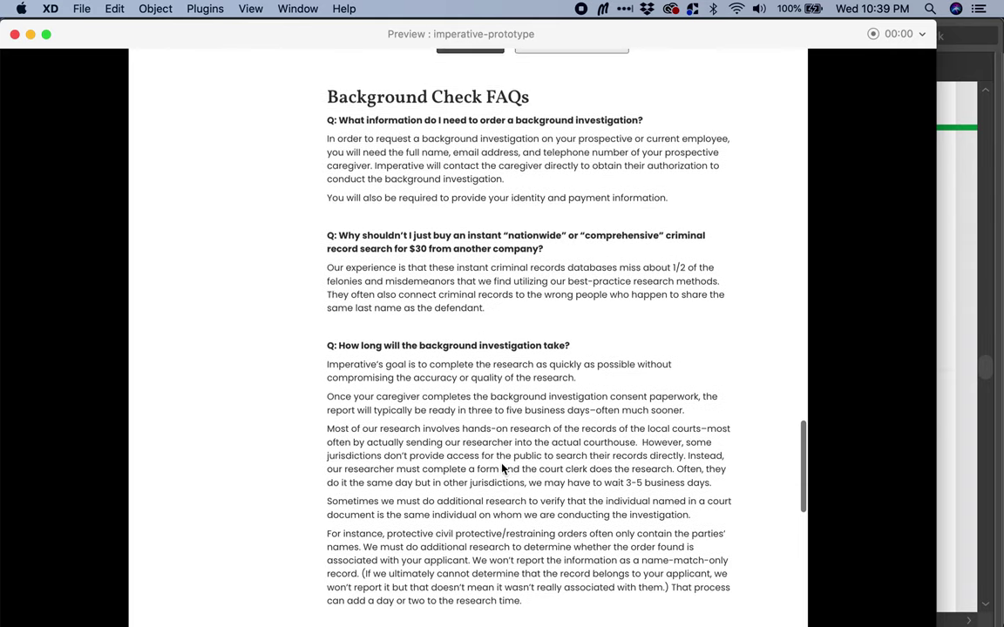
{"action": "scroll", "coordinate": [502, 468], "scroll_direction": "down", "scroll_amount": 3}
{"action": "scroll", "coordinate": [502, 469], "scroll_direction": "up", "scroll_amount": 12}
{"action": "scroll", "coordinate": [502, 468], "scroll_direction": "up", "scroll_amount": 20}
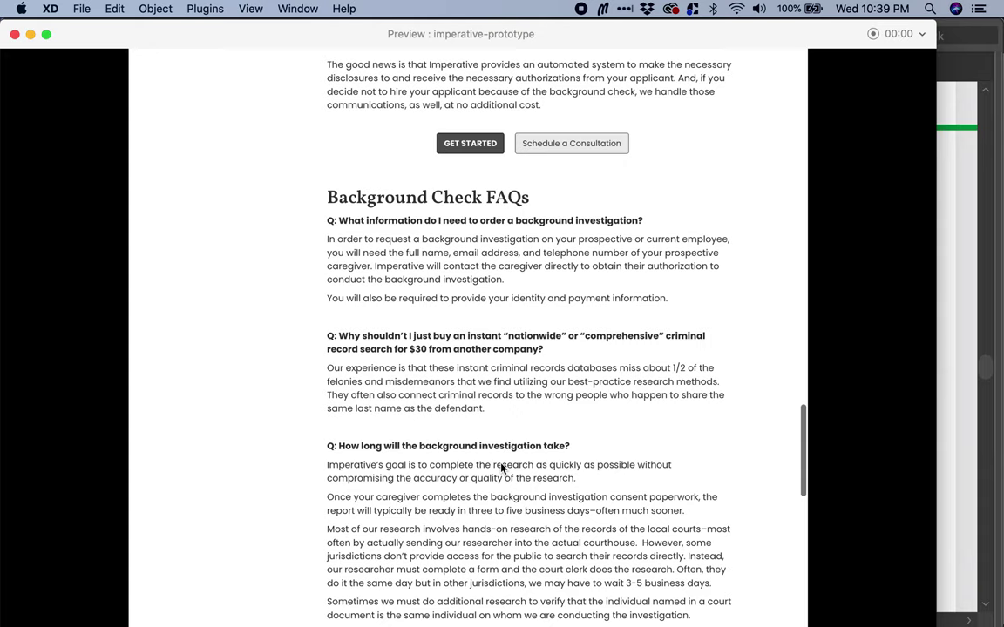
{"action": "scroll", "coordinate": [502, 468], "scroll_direction": "up", "scroll_amount": 20}
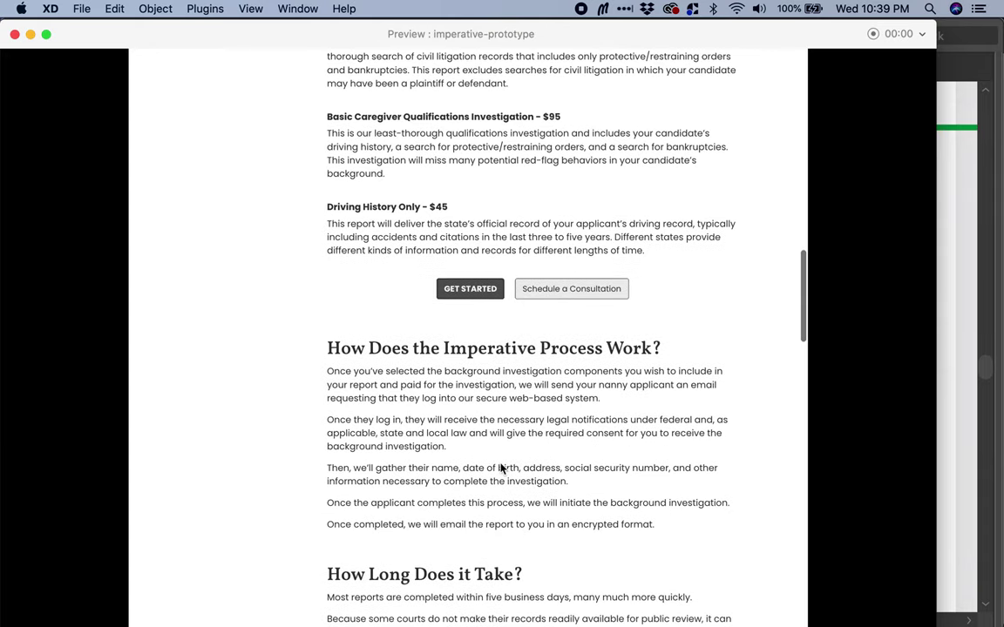
{"action": "scroll", "coordinate": [501, 469], "scroll_direction": "up", "scroll_amount": 11}
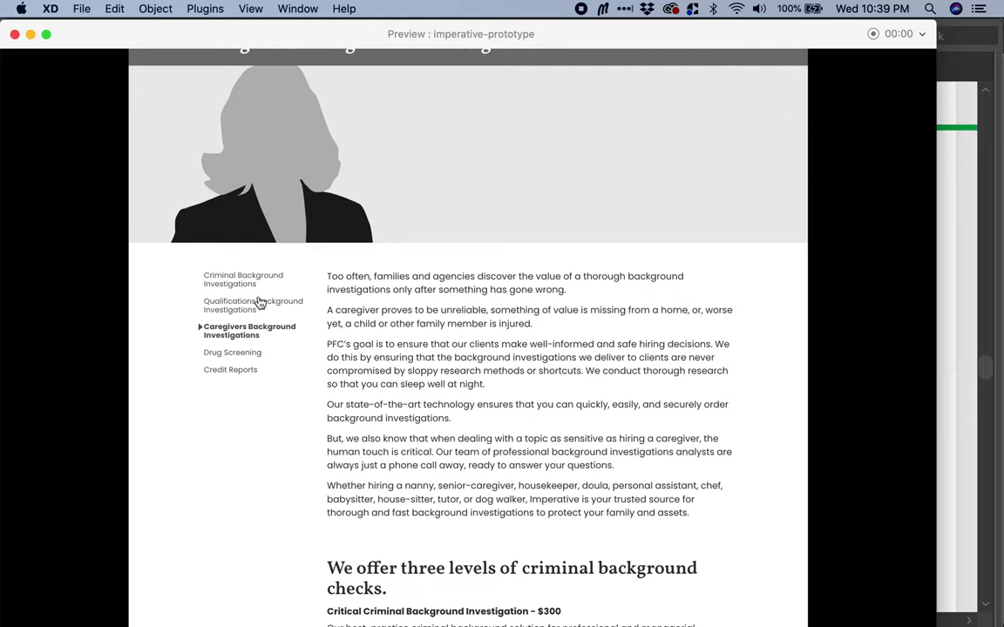
{"action": "scroll", "coordinate": [229, 427], "scroll_direction": "up", "scroll_amount": 3}
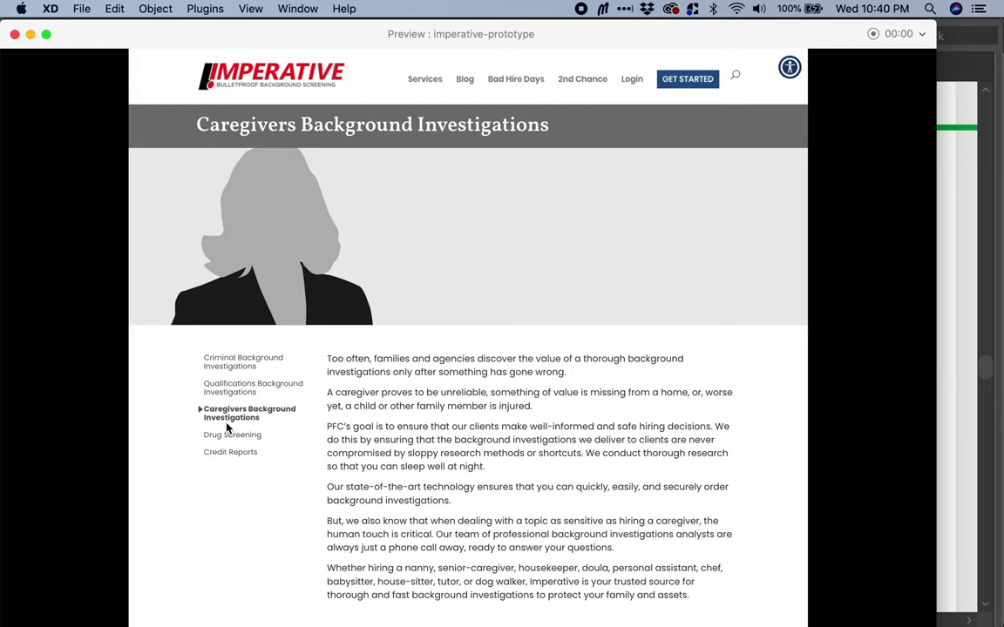
Visit the Criminal, Caregivers and Drug Screening pages, then open Credit Reports.
{"action": "left_click", "coordinate": [230, 367]}
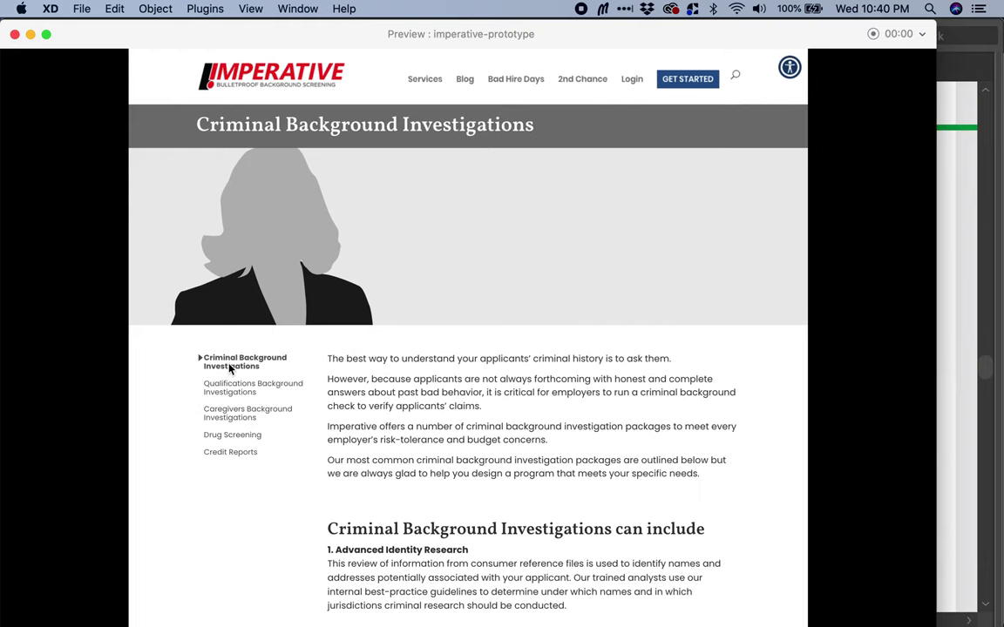
{"action": "left_click", "coordinate": [245, 422]}
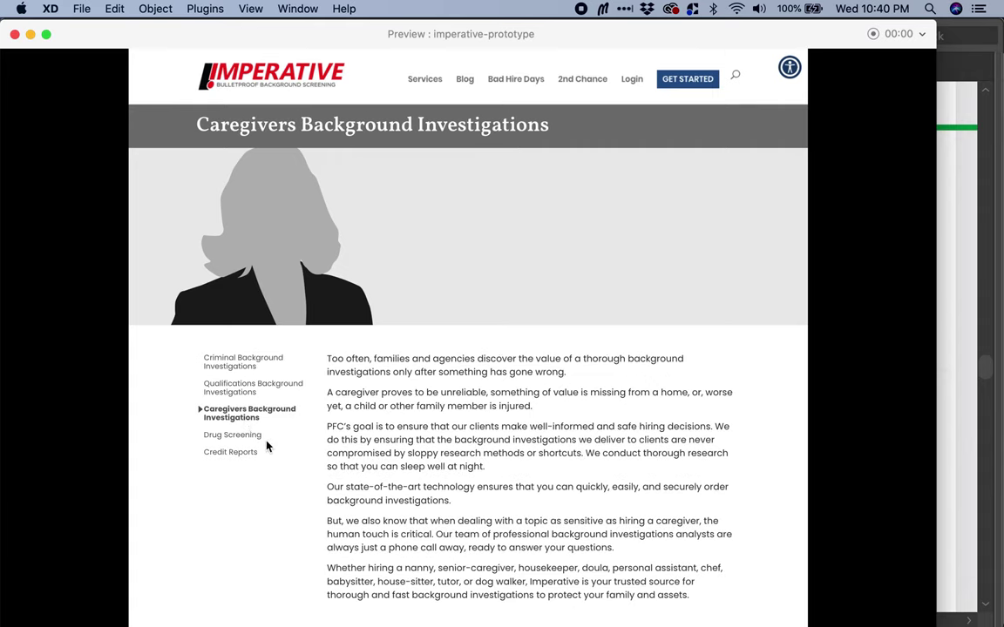
{"action": "left_click", "coordinate": [242, 436]}
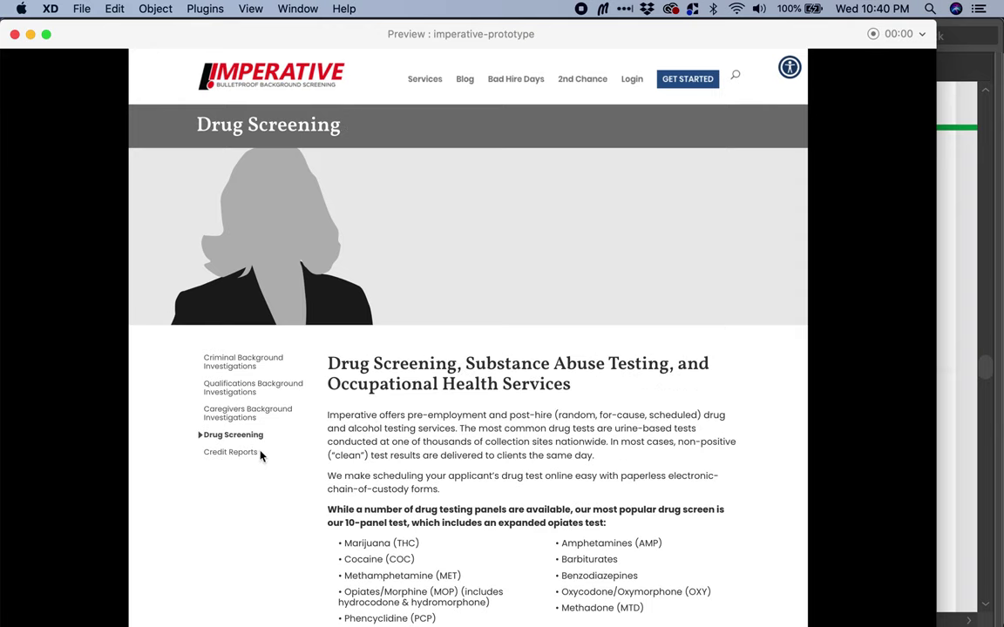
{"action": "scroll", "coordinate": [260, 490], "scroll_direction": "down", "scroll_amount": 5}
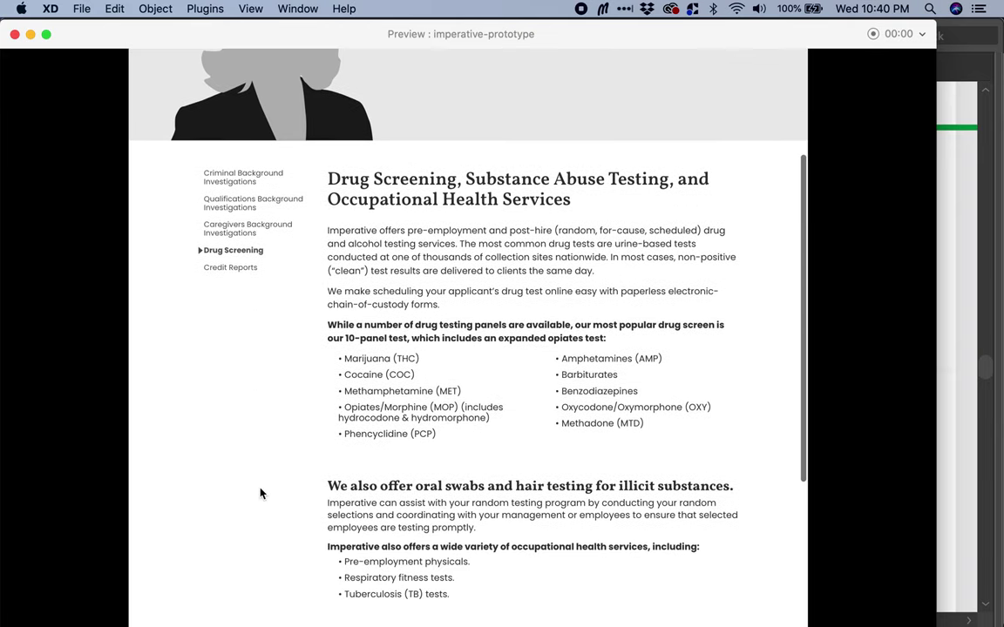
{"action": "scroll", "coordinate": [260, 494], "scroll_direction": "down", "scroll_amount": 1}
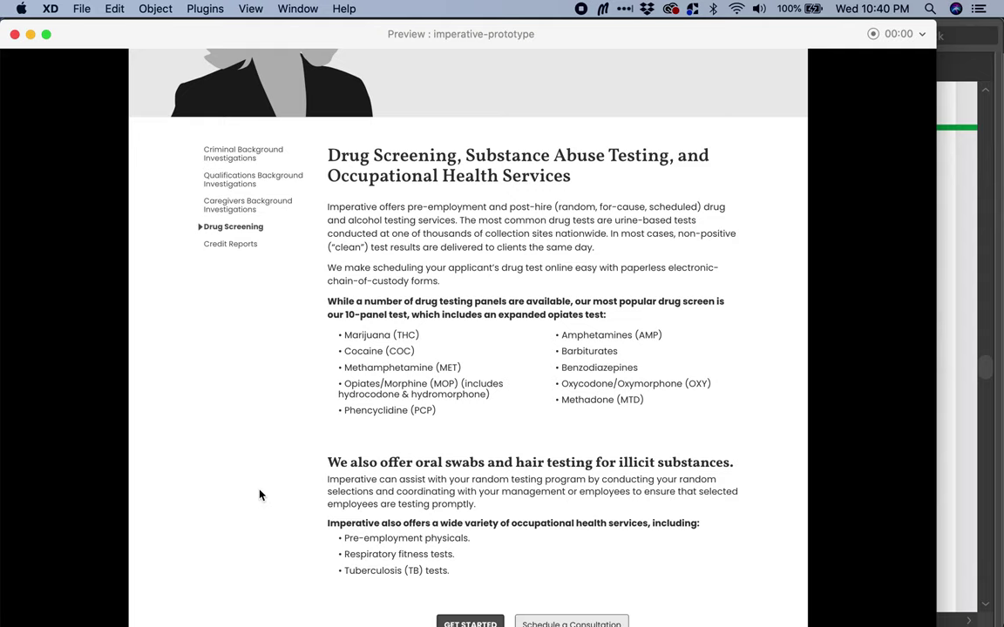
{"action": "left_click", "coordinate": [246, 251]}
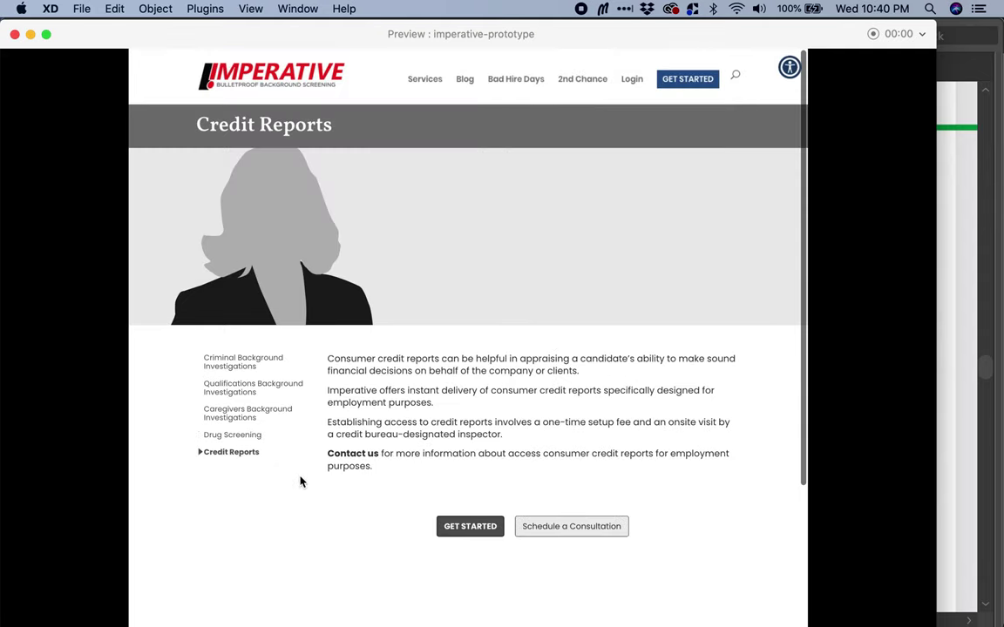
{"action": "key", "text": "super+Tab"}
{"action": "key", "text": "super+Tab"}
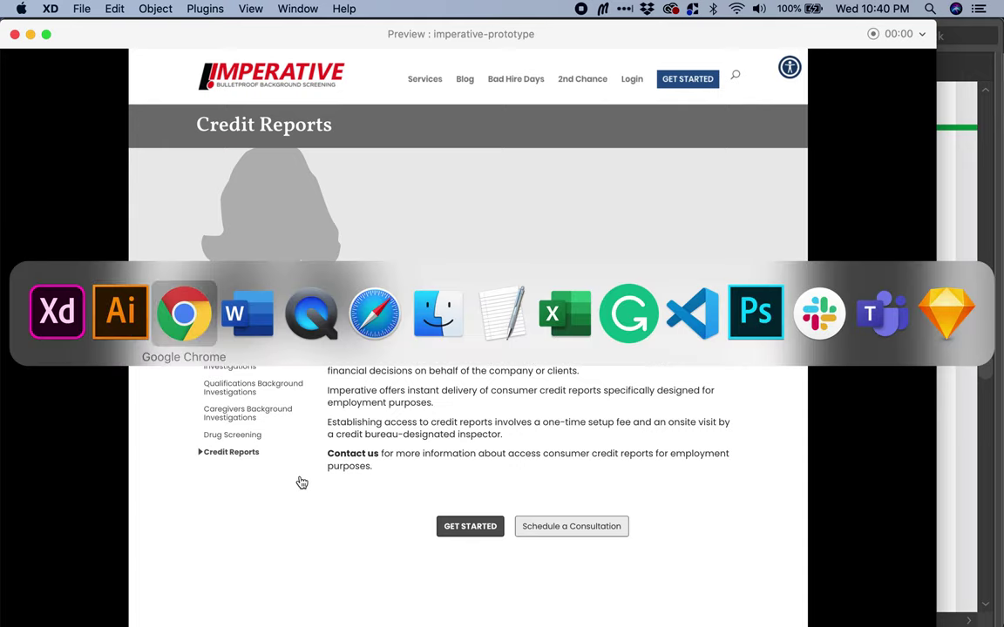
{"action": "scroll", "coordinate": [302, 482], "scroll_direction": "down", "scroll_amount": 10}
{"action": "scroll", "coordinate": [302, 482], "scroll_direction": "down", "scroll_amount": 15}
{"action": "scroll", "coordinate": [305, 479], "scroll_direction": "up", "scroll_amount": 10}
{"action": "scroll", "coordinate": [305, 480], "scroll_direction": "down", "scroll_amount": 5}
{"action": "scroll", "coordinate": [303, 476], "scroll_direction": "down", "scroll_amount": 2}
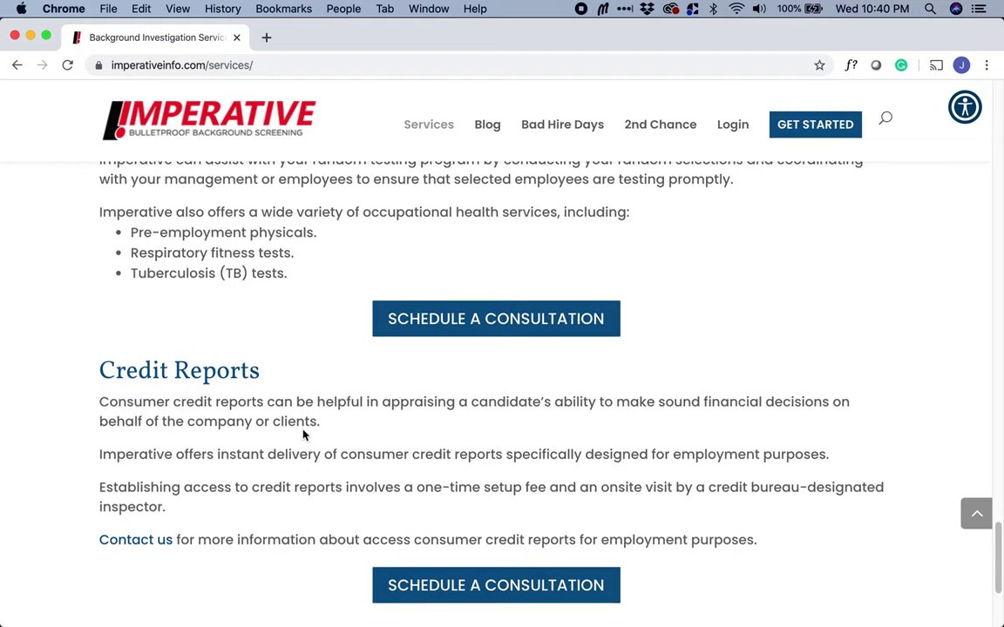
{"action": "scroll", "coordinate": [305, 431], "scroll_direction": "down", "scroll_amount": 2}
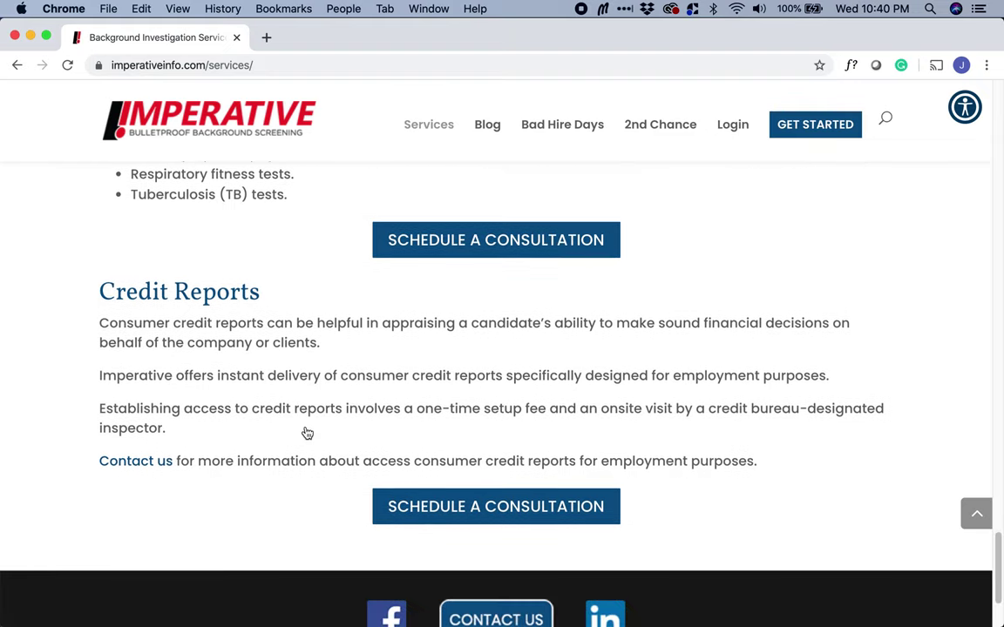
{"action": "key", "text": "super+Tab"}
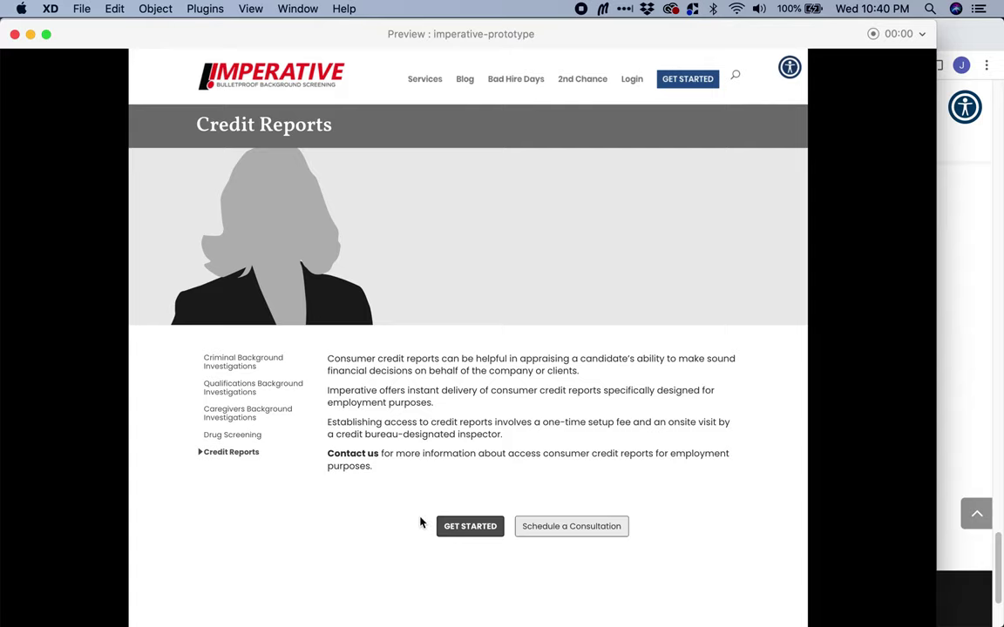
{"action": "scroll", "coordinate": [427, 522], "scroll_direction": "down", "scroll_amount": 2}
{"action": "scroll", "coordinate": [427, 522], "scroll_direction": "up", "scroll_amount": 2}
{"action": "key", "text": "super+Tab"}
{"action": "key", "text": "super+Tab"}
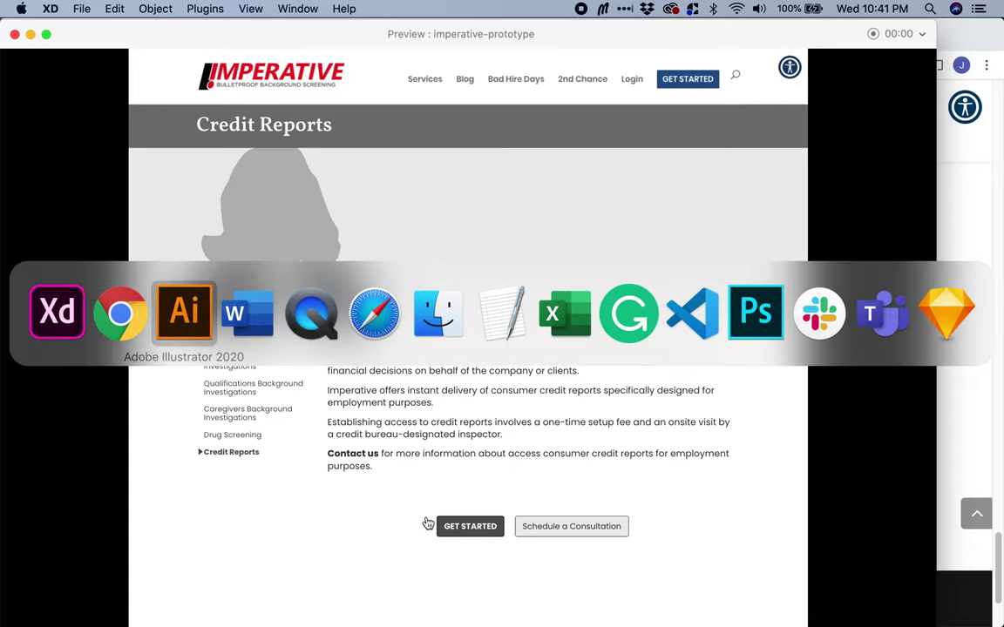
Zoom the Illustrator view out to 33.33% on the flow diagram.
{"action": "key", "text": "z"}
{"action": "left_click", "coordinate": [426, 517], "text": "alt"}
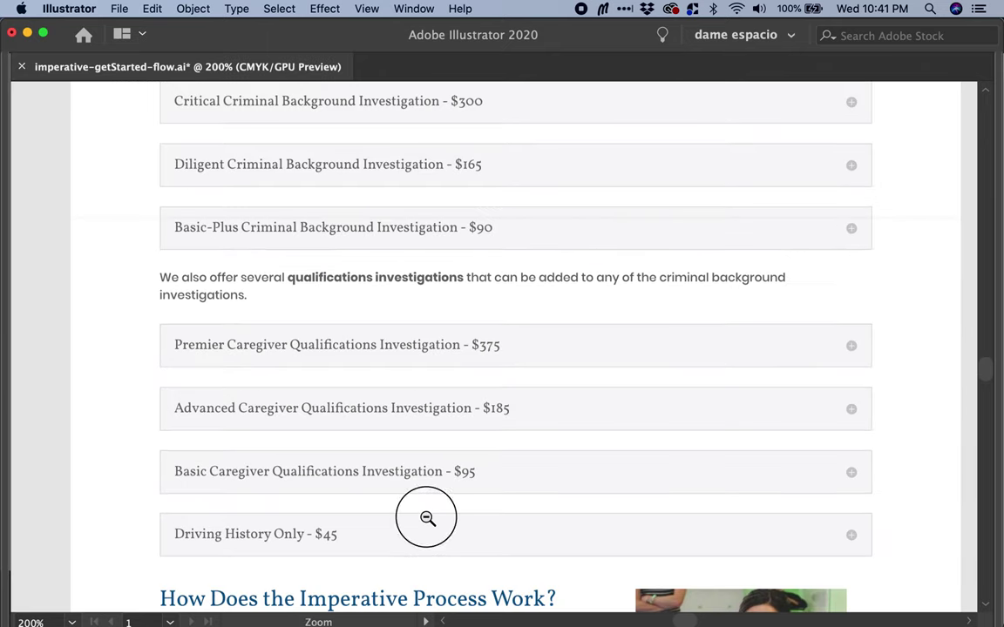
{"action": "left_click", "coordinate": [426, 517], "text": "alt"}
{"action": "left_click", "coordinate": [426, 517], "text": "alt"}
{"action": "left_click", "coordinate": [426, 517], "text": "alt"}
{"action": "left_click", "coordinate": [568, 401], "text": "alt"}
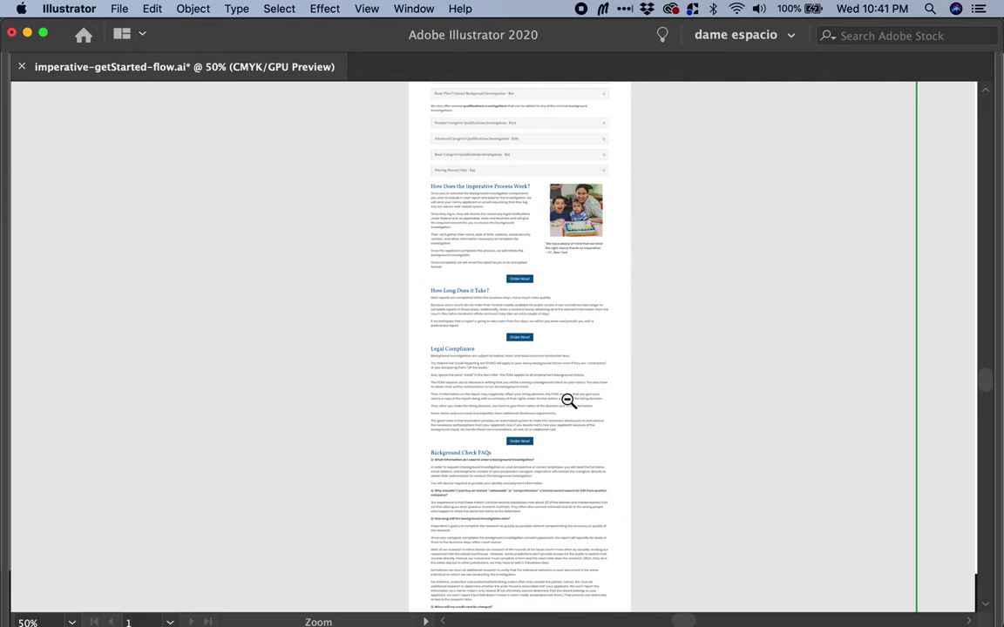
{"action": "left_click", "coordinate": [567, 401], "text": "alt"}
Pan up to the Packages & Add-Ons row and zoom in on its four artboards.
{"action": "key", "text": "space"}
{"action": "left_click_drag", "start_coordinate": [620, 378], "coordinate": [459, 531]}
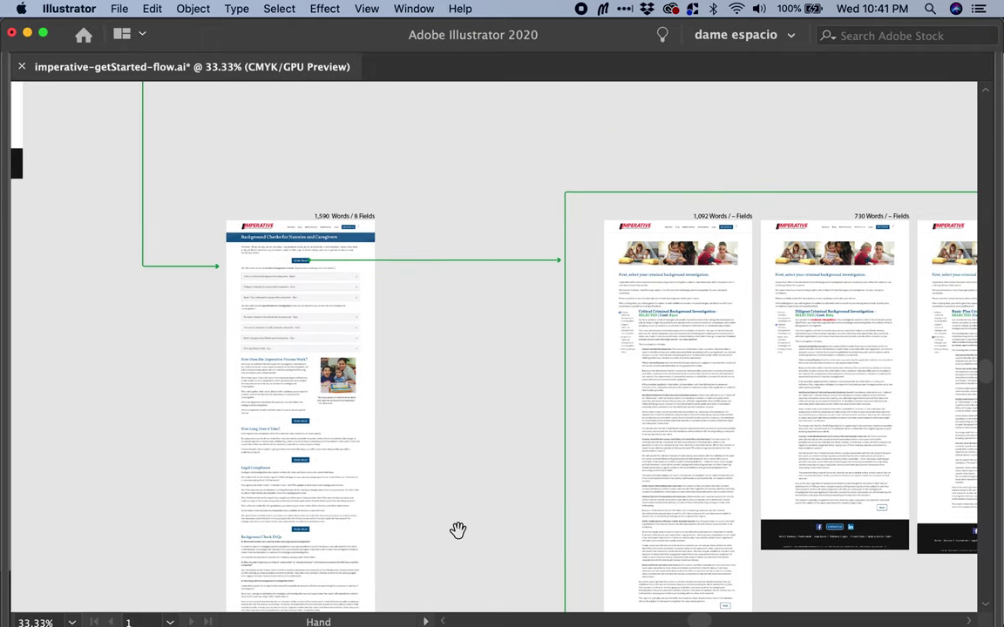
{"action": "left_click", "coordinate": [470, 443], "text": "alt"}
{"action": "key", "text": "space"}
{"action": "left_click_drag", "start_coordinate": [511, 314], "coordinate": [370, 614]}
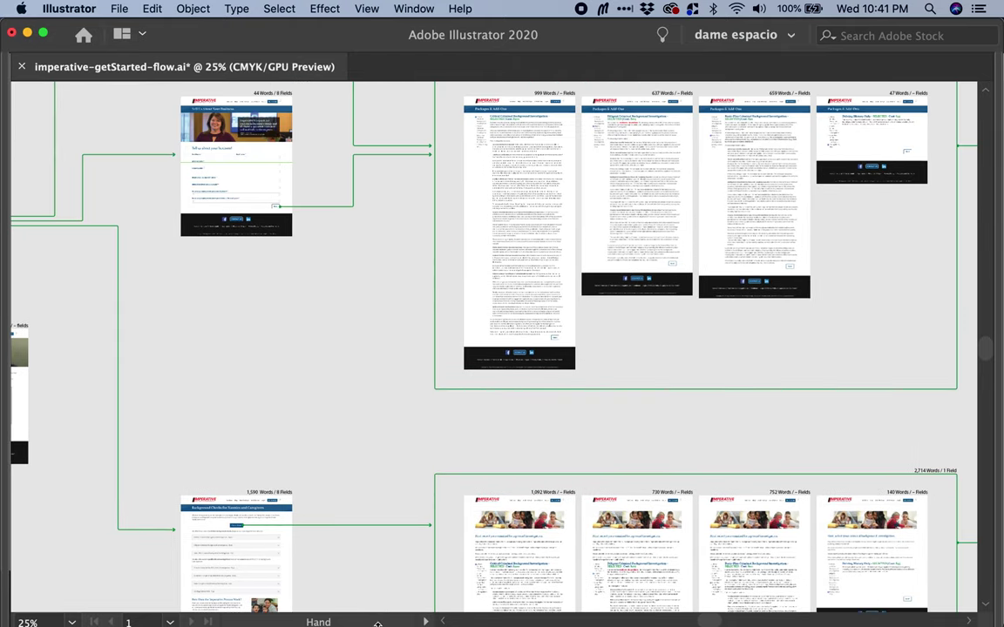
{"action": "left_click_drag", "start_coordinate": [473, 397], "coordinate": [382, 429]}
{"action": "left_click_drag", "start_coordinate": [367, 164], "coordinate": [764, 426]}
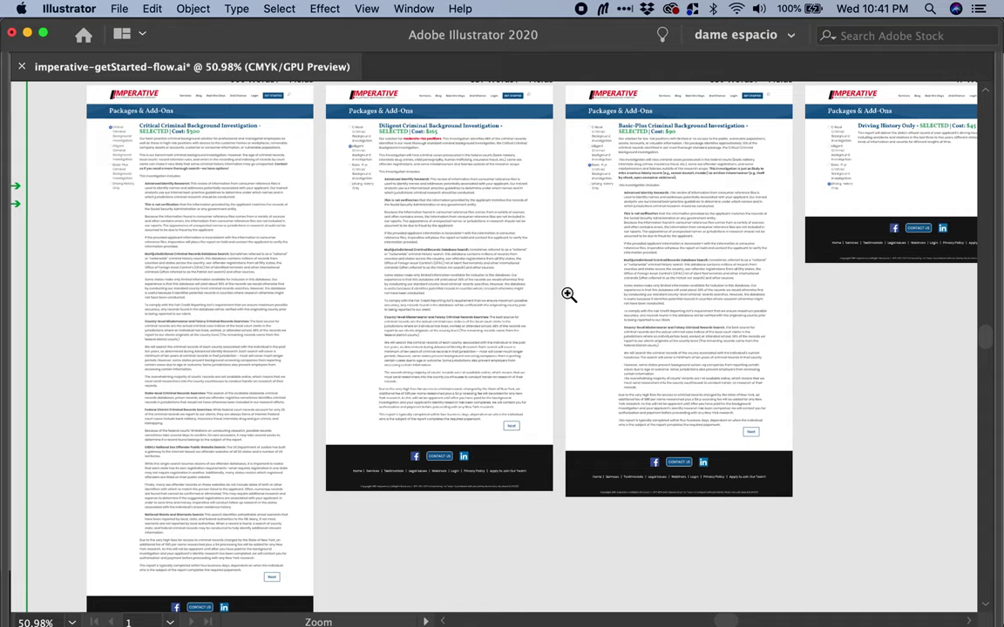
Pan along the artboard row past the 129, 277, Executive and 298 Words artboards.
{"action": "left_click_drag", "start_coordinate": [650, 306], "coordinate": [349, 392]}
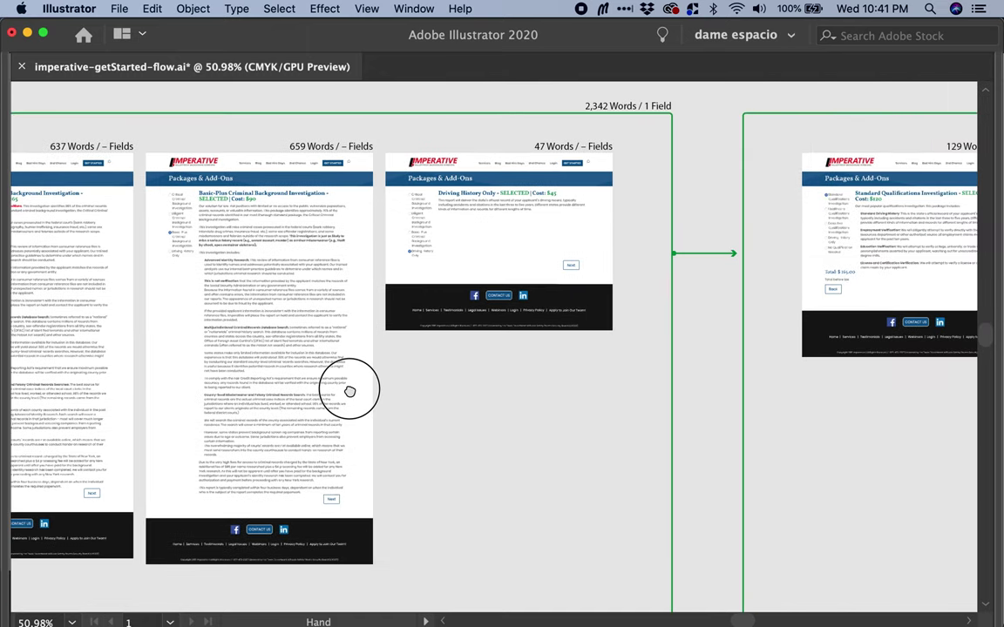
{"action": "left_click_drag", "start_coordinate": [578, 381], "coordinate": [223, 385]}
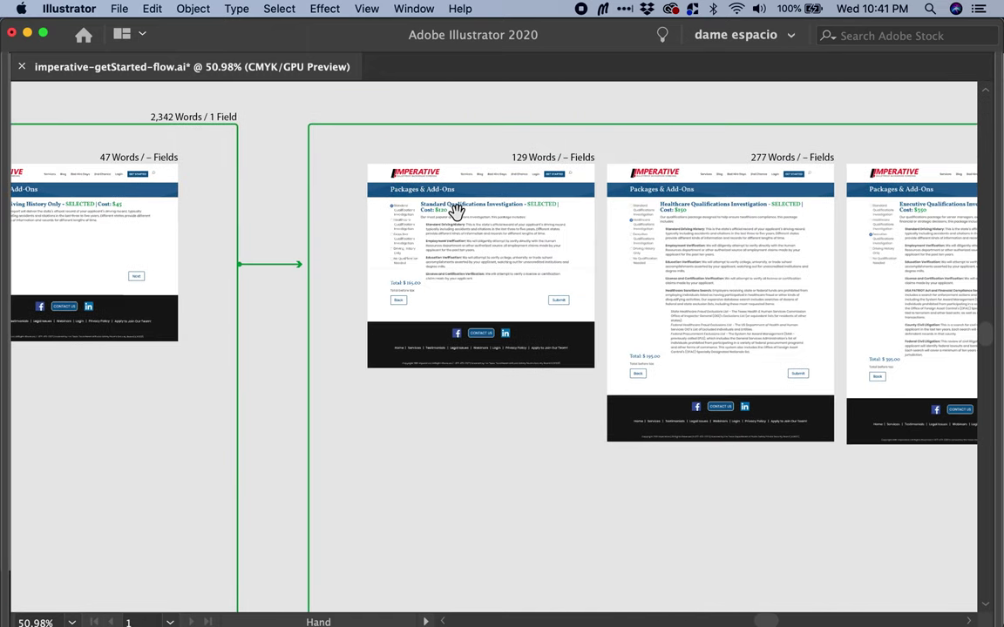
{"action": "left_click", "coordinate": [786, 312]}
{"action": "left_click_drag", "start_coordinate": [785, 312], "coordinate": [610, 319]}
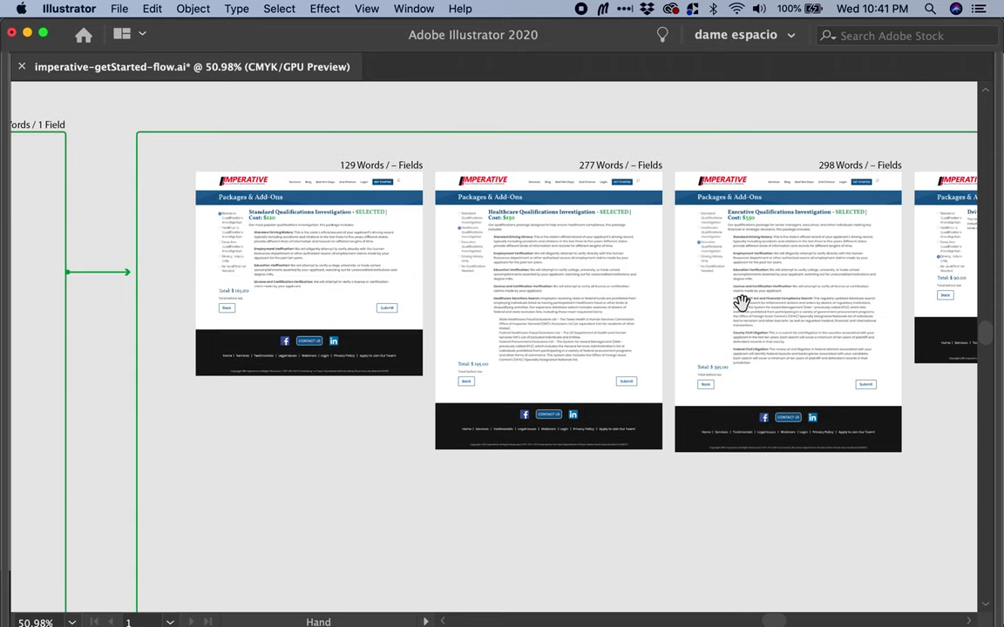
{"action": "left_click_drag", "start_coordinate": [787, 301], "coordinate": [719, 309]}
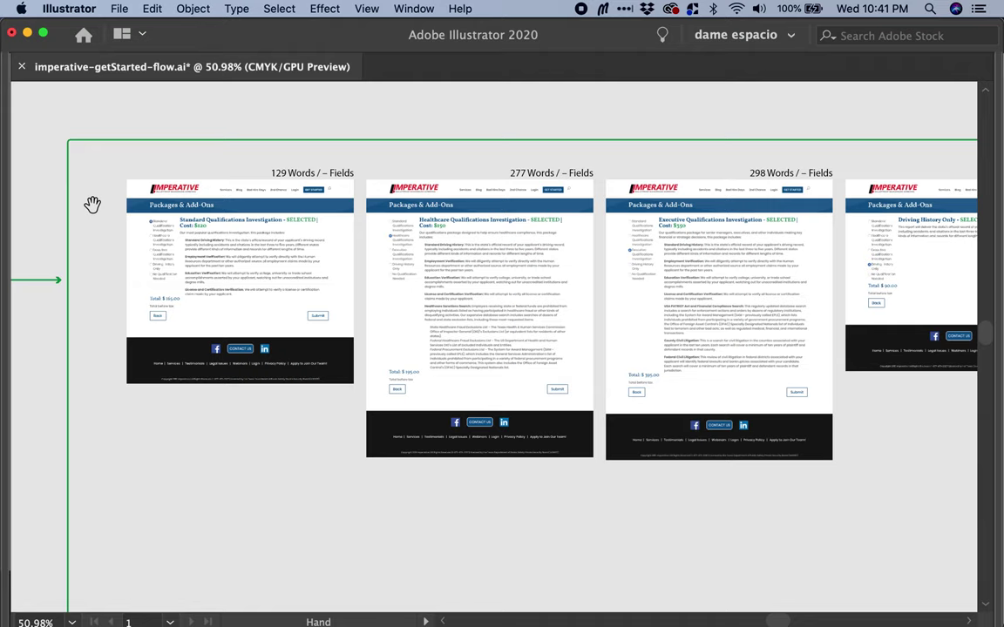
Zoom in and center on the Standard and Healthcare qualification artboards.
{"action": "key", "text": "z"}
{"action": "left_click_drag", "start_coordinate": [162, 192], "coordinate": [648, 428]}
{"action": "key", "text": "space"}
{"action": "left_click_drag", "start_coordinate": [446, 381], "coordinate": [491, 436]}
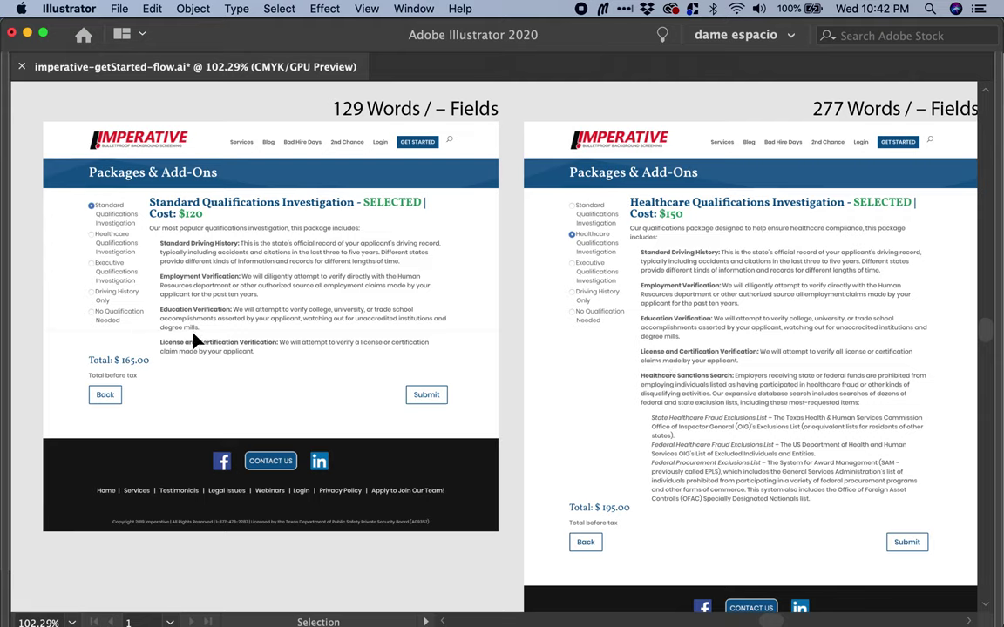
Zoom back out to 25% showing the qualifications row, then return to the XD preview.
{"action": "key", "text": "z"}
{"action": "left_click", "coordinate": [682, 356], "text": "alt"}
{"action": "left_click", "coordinate": [681, 355], "text": "alt"}
{"action": "left_click", "coordinate": [681, 355], "text": "alt"}
{"action": "left_click", "coordinate": [679, 354], "text": "alt"}
{"action": "key", "text": "h"}
{"action": "left_click_drag", "start_coordinate": [791, 374], "coordinate": [801, 375]}
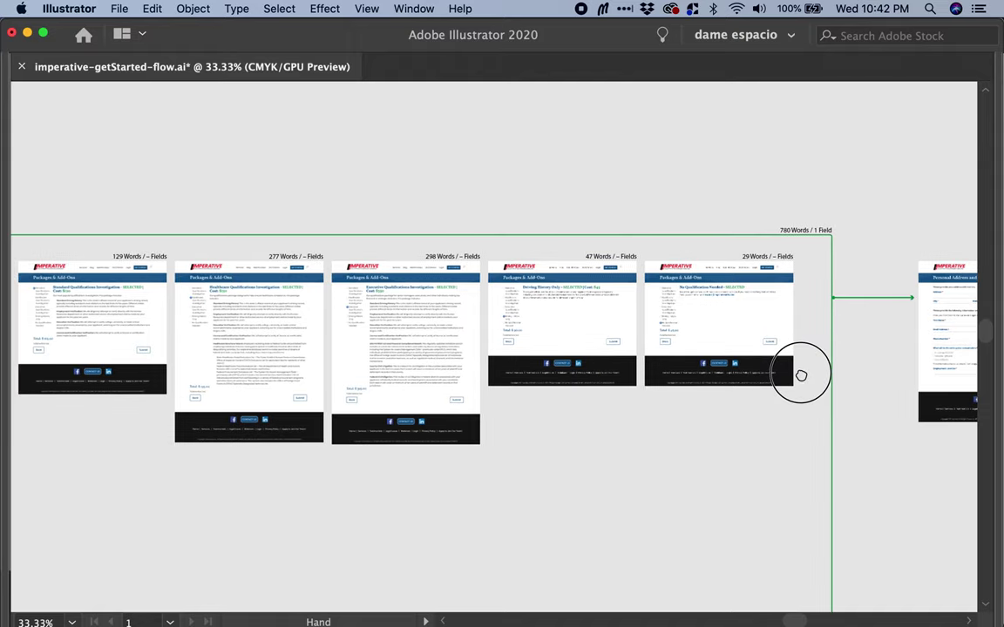
{"action": "key", "text": "z"}
{"action": "left_click", "coordinate": [340, 357], "text": "alt"}
{"action": "key", "text": "super+Tab"}
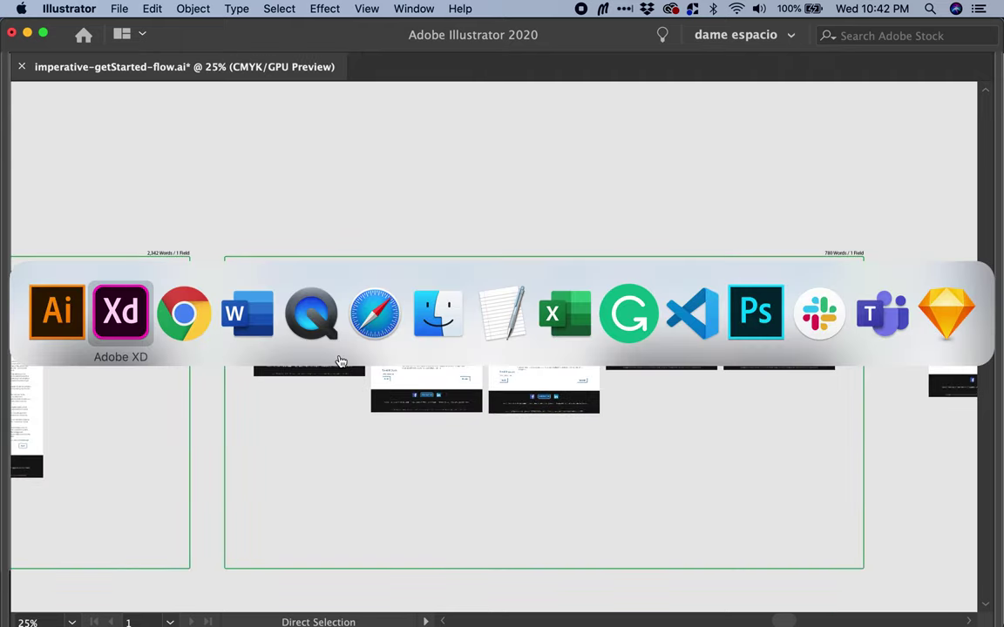